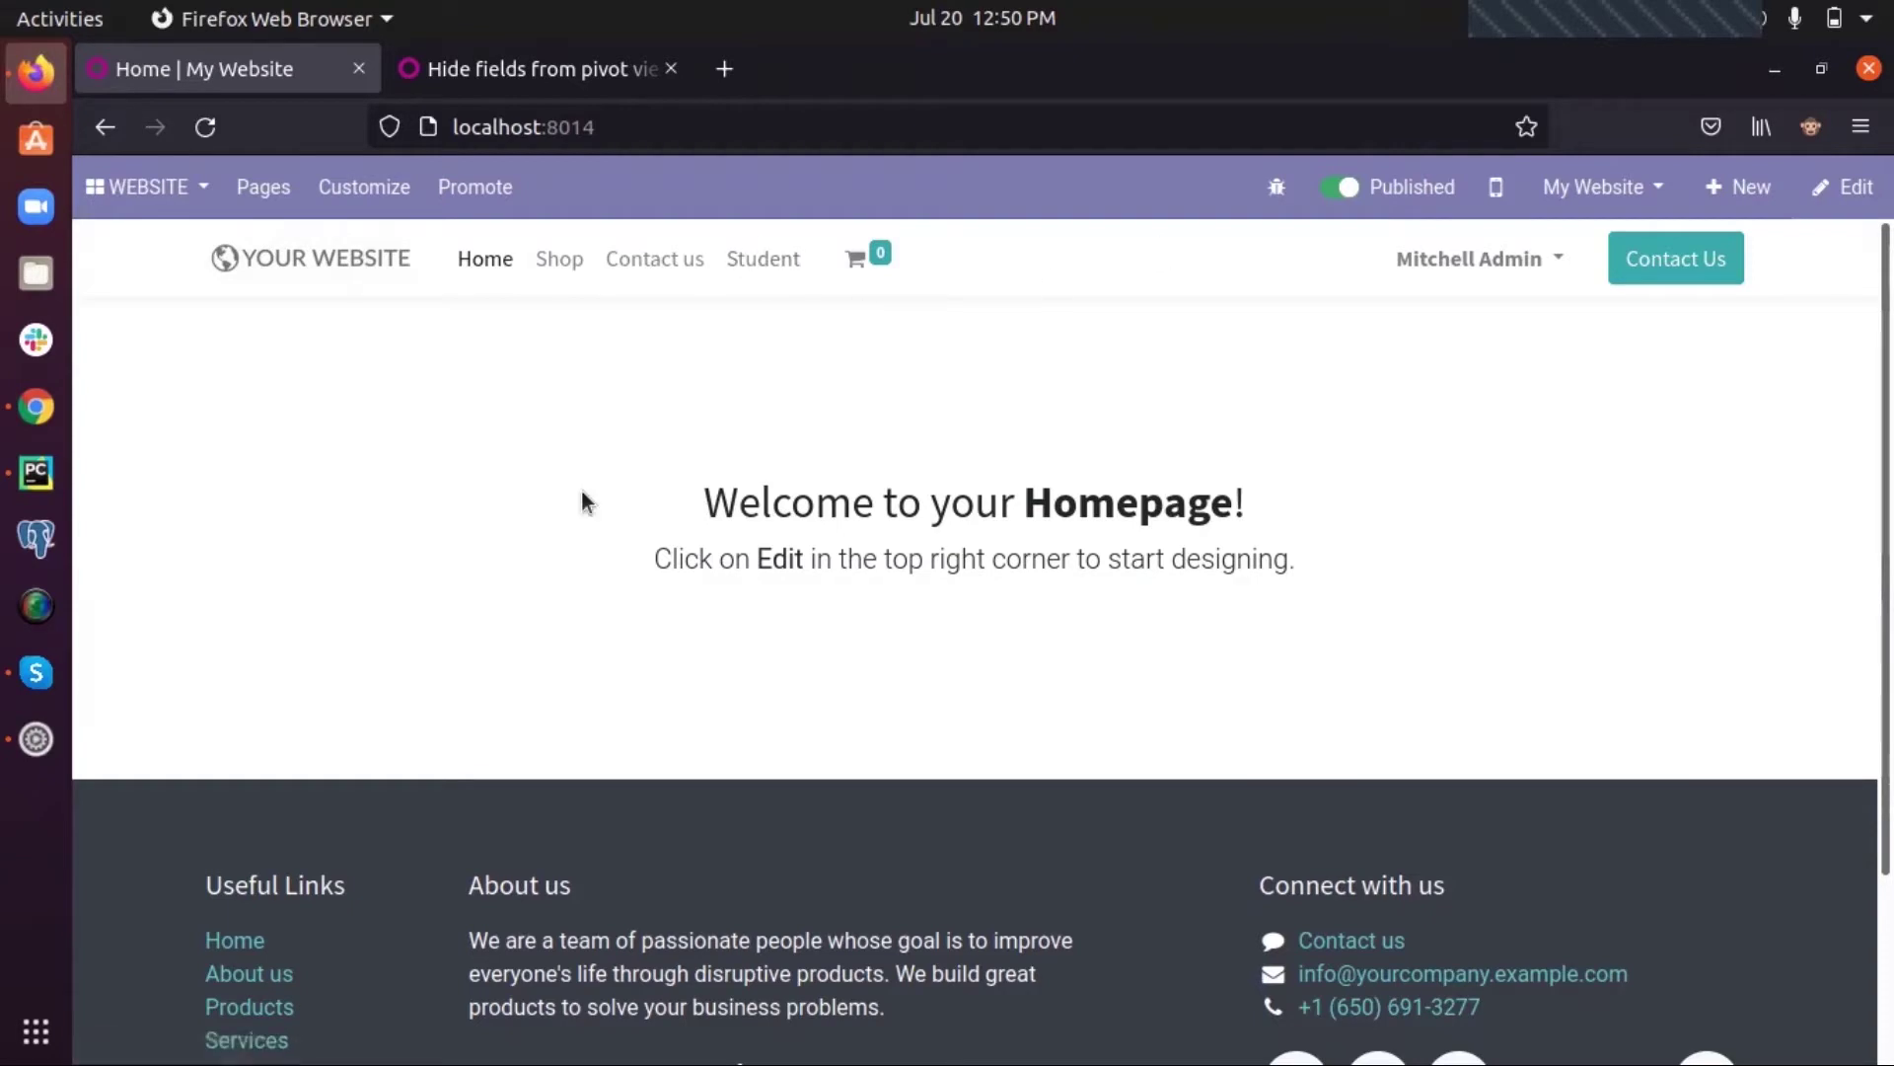
Switch from the Odoo website in Firefox to PyCharm, where demo_menu's empty main.py is open
click(27, 444)
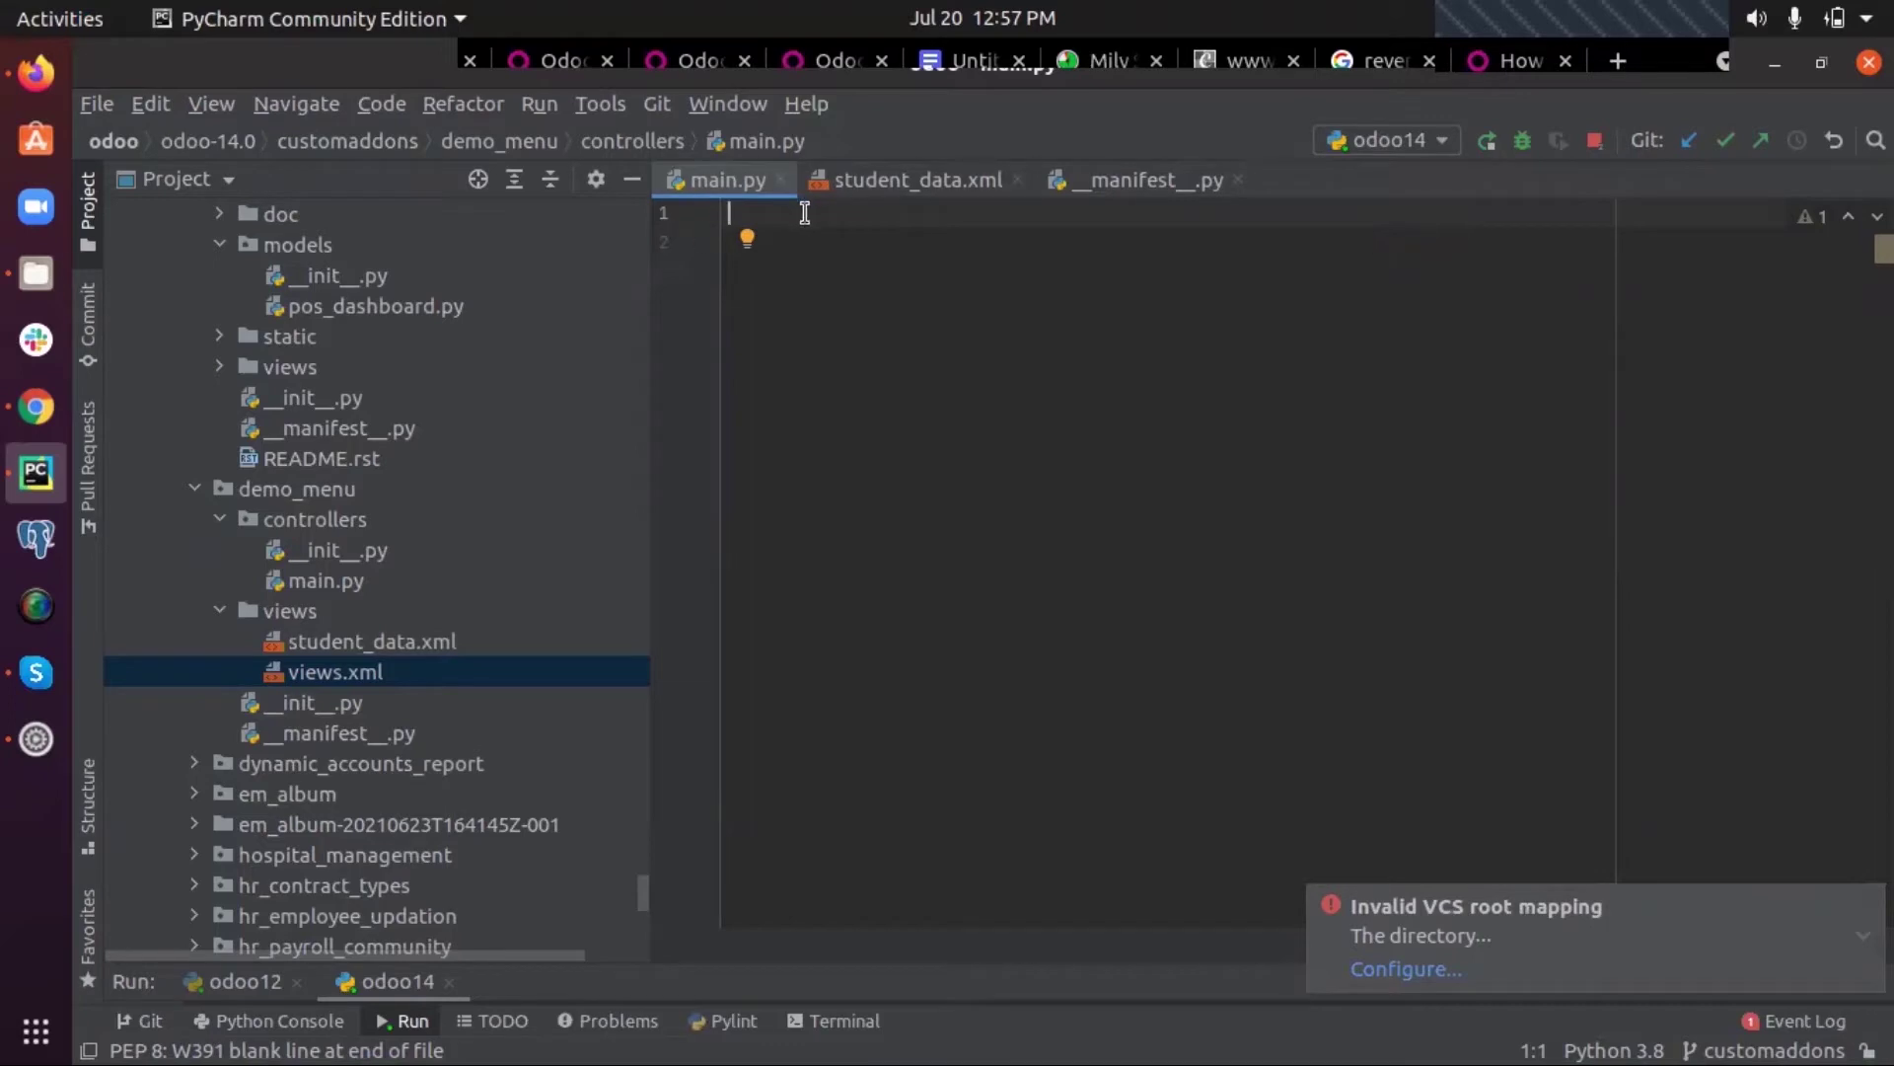
text(f)
text(rom )
text(odoo )
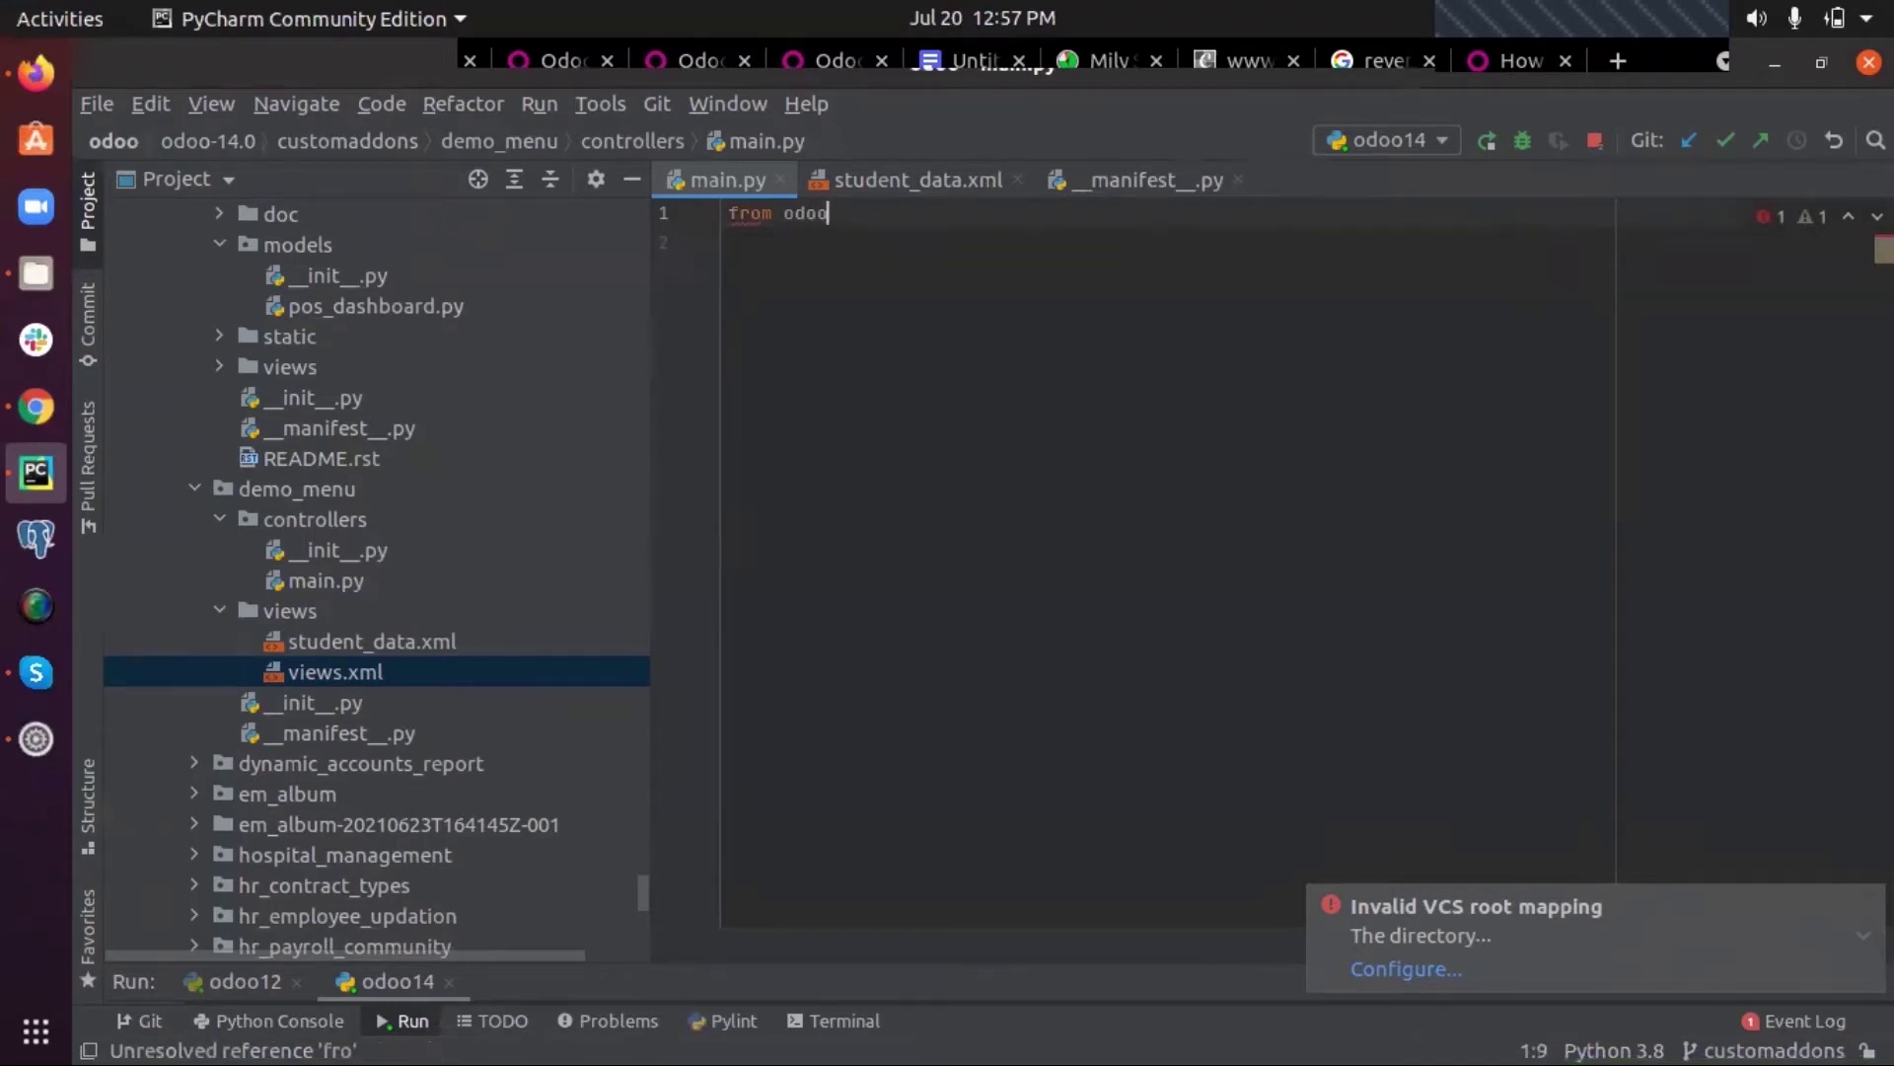
text(u)
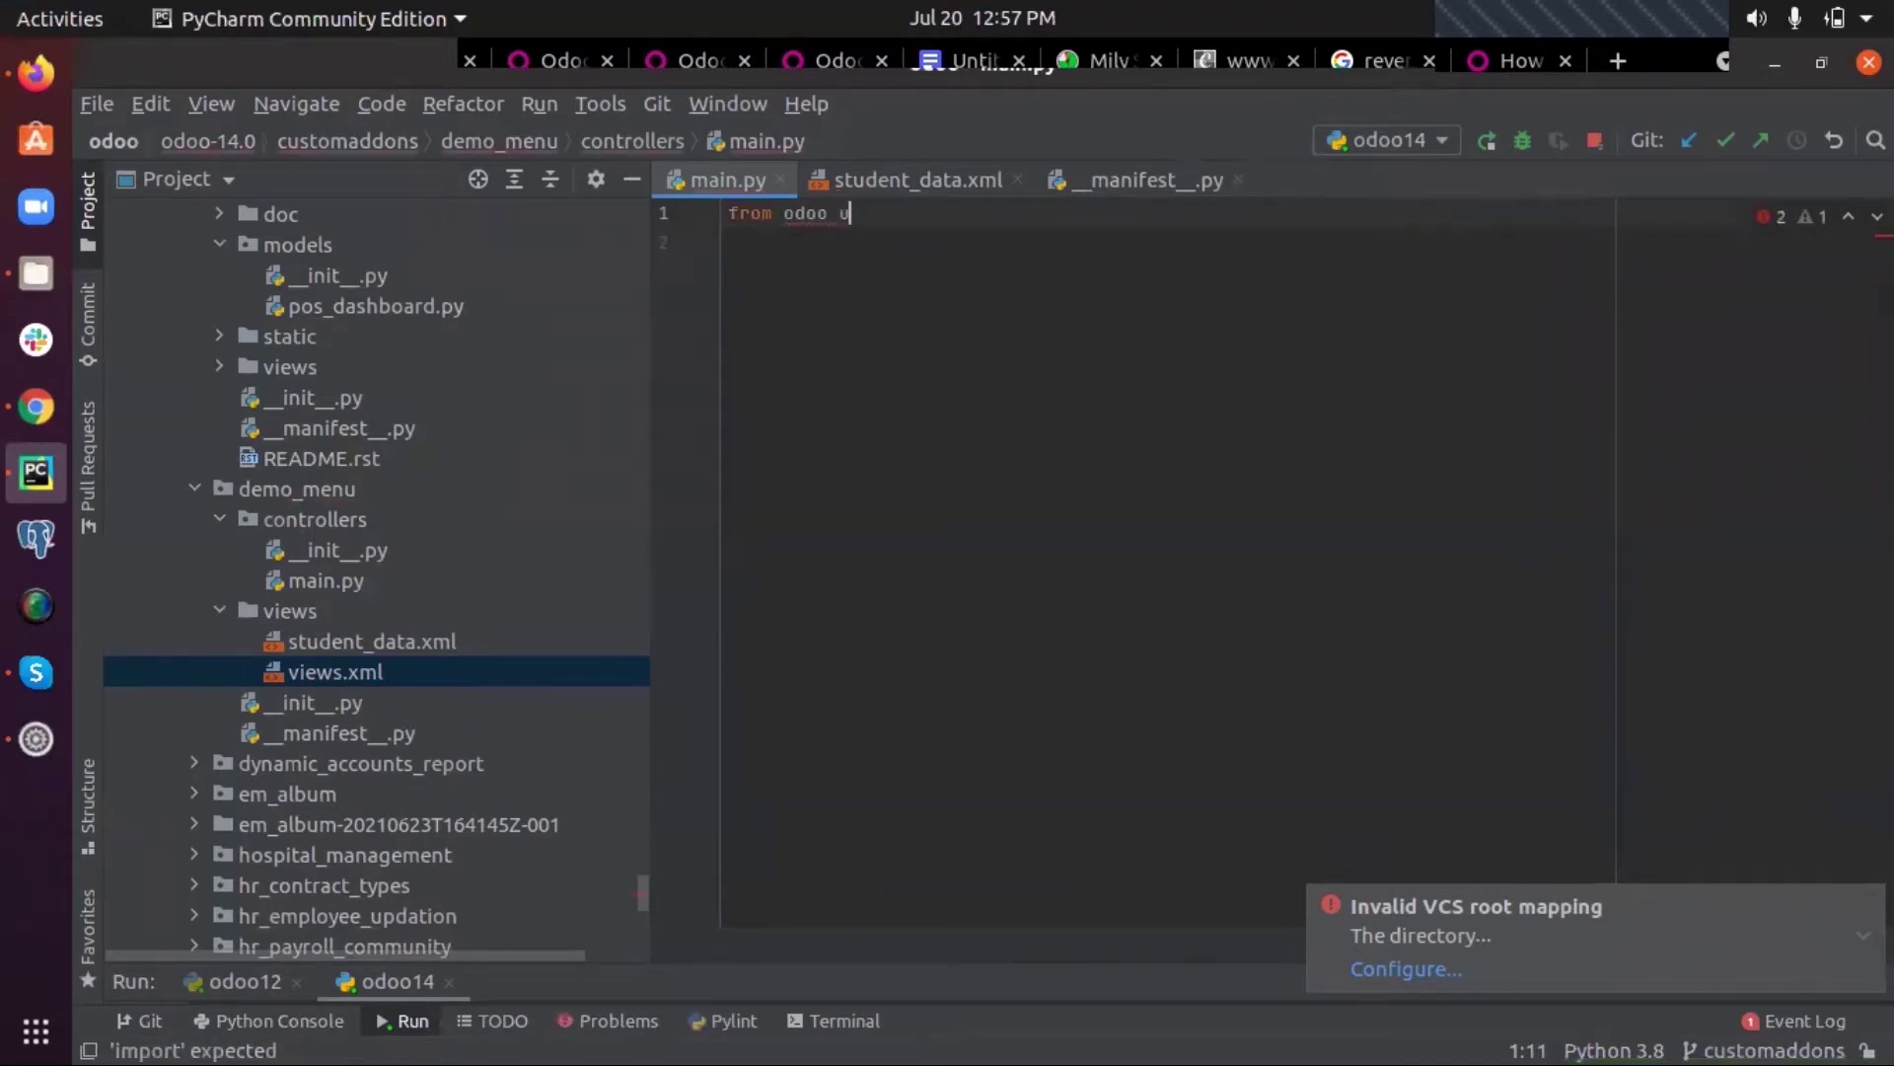
Add 'from odoo import http' and 'from odoo.http import request' at the top of main.py
key(BackSpace)
text(impor)
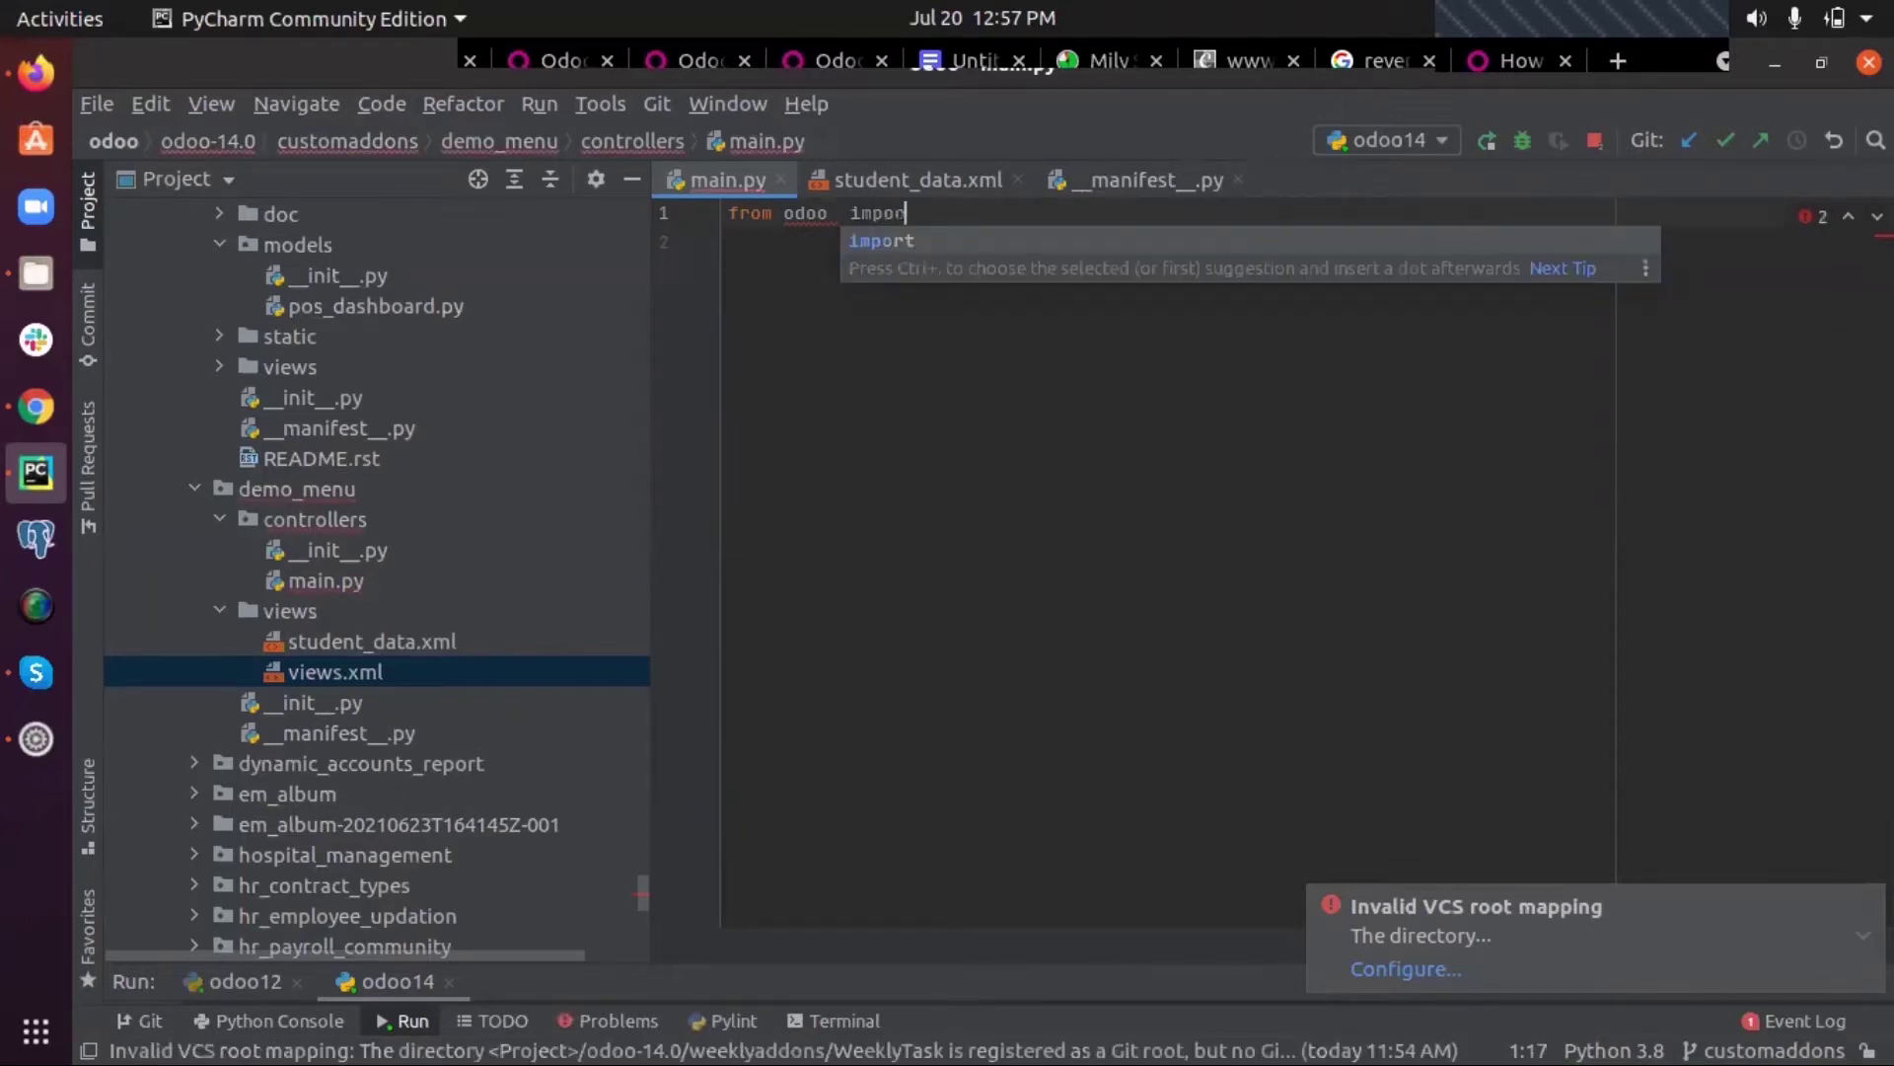
text(t htt)
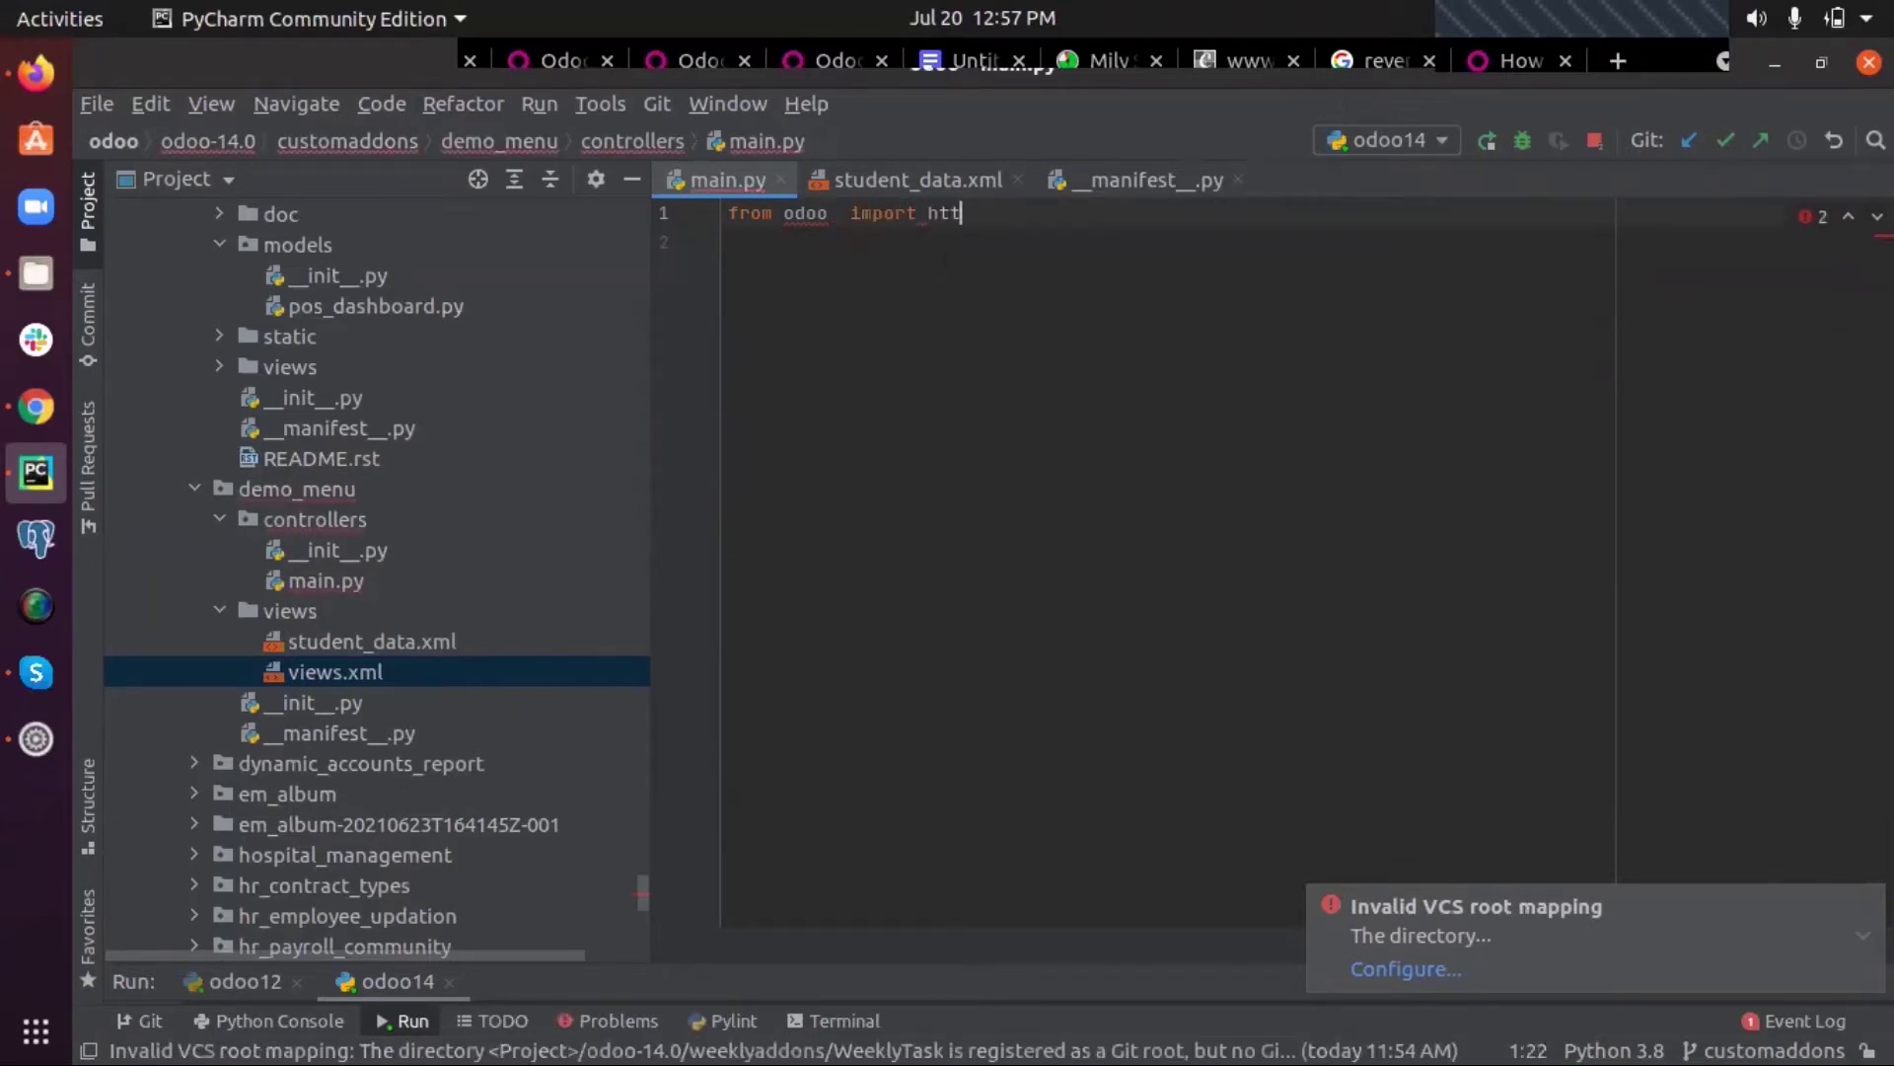
text(p)
key(Return)
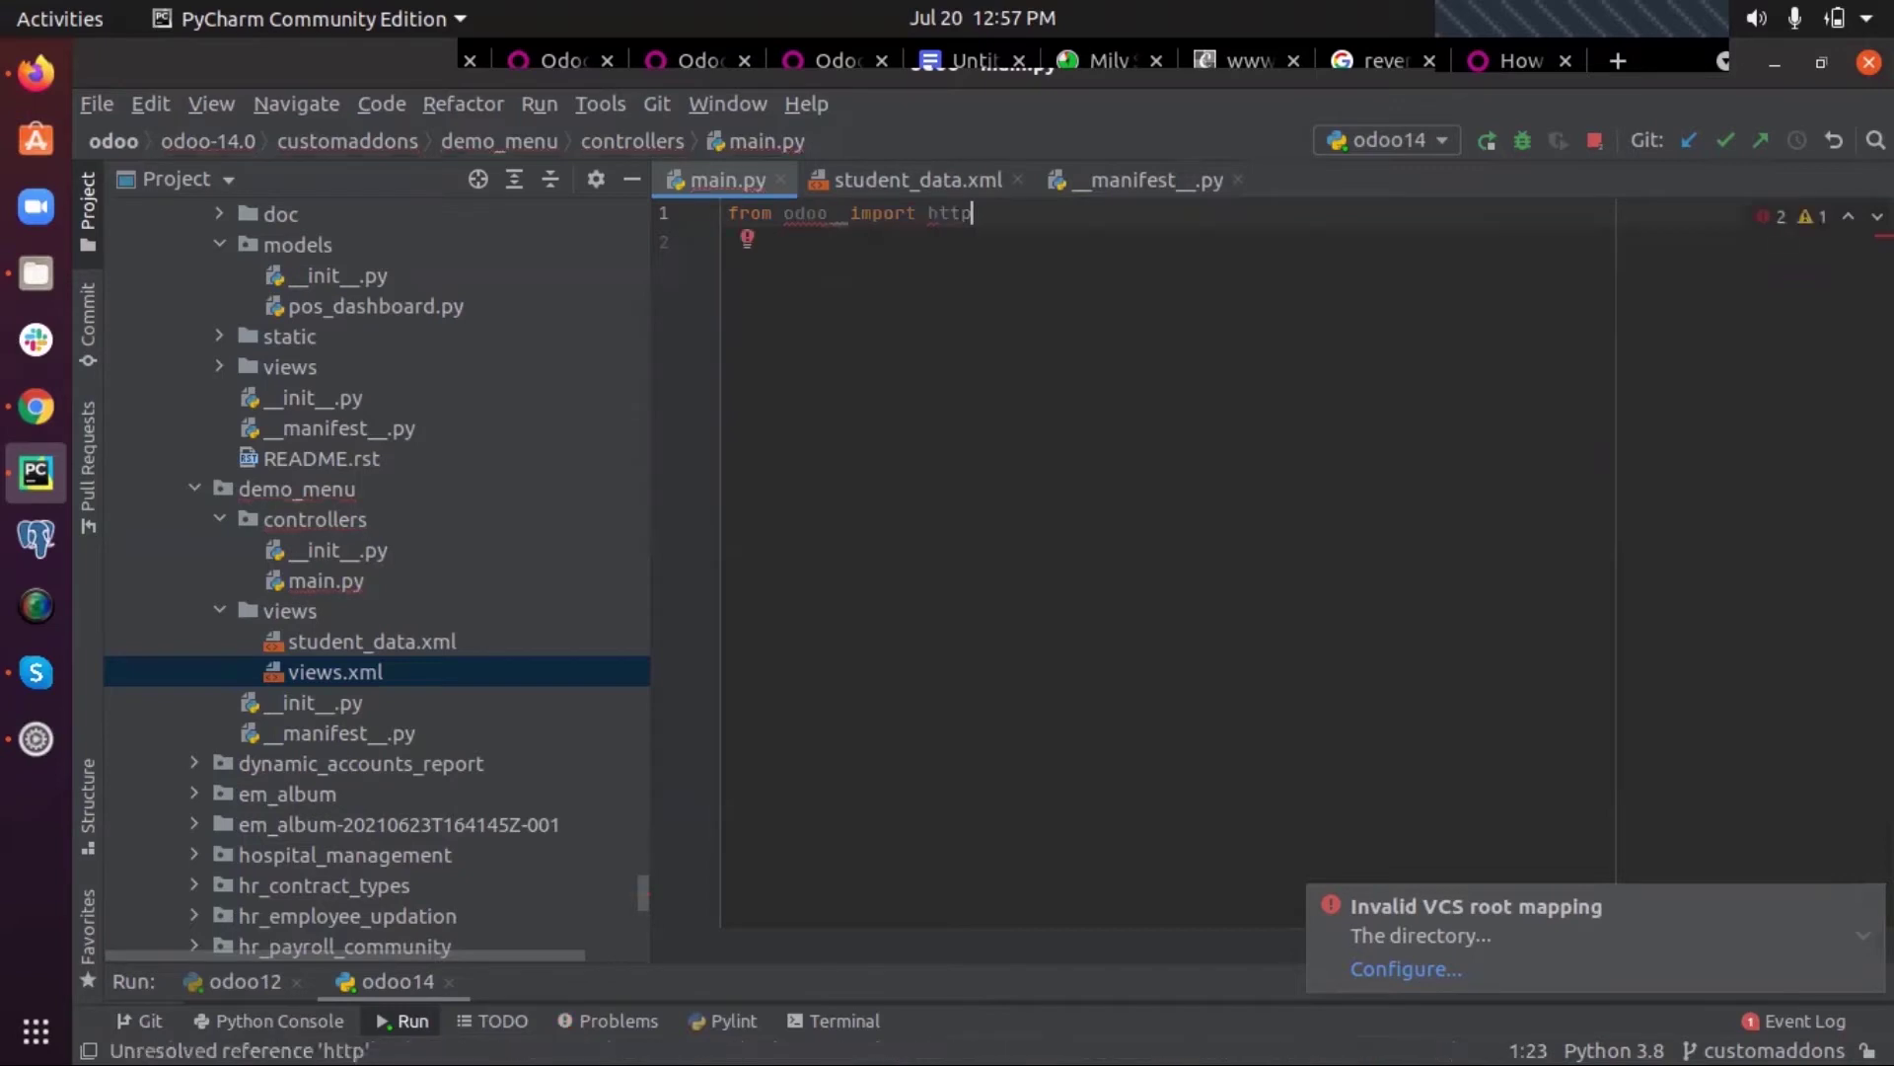
text(fr)
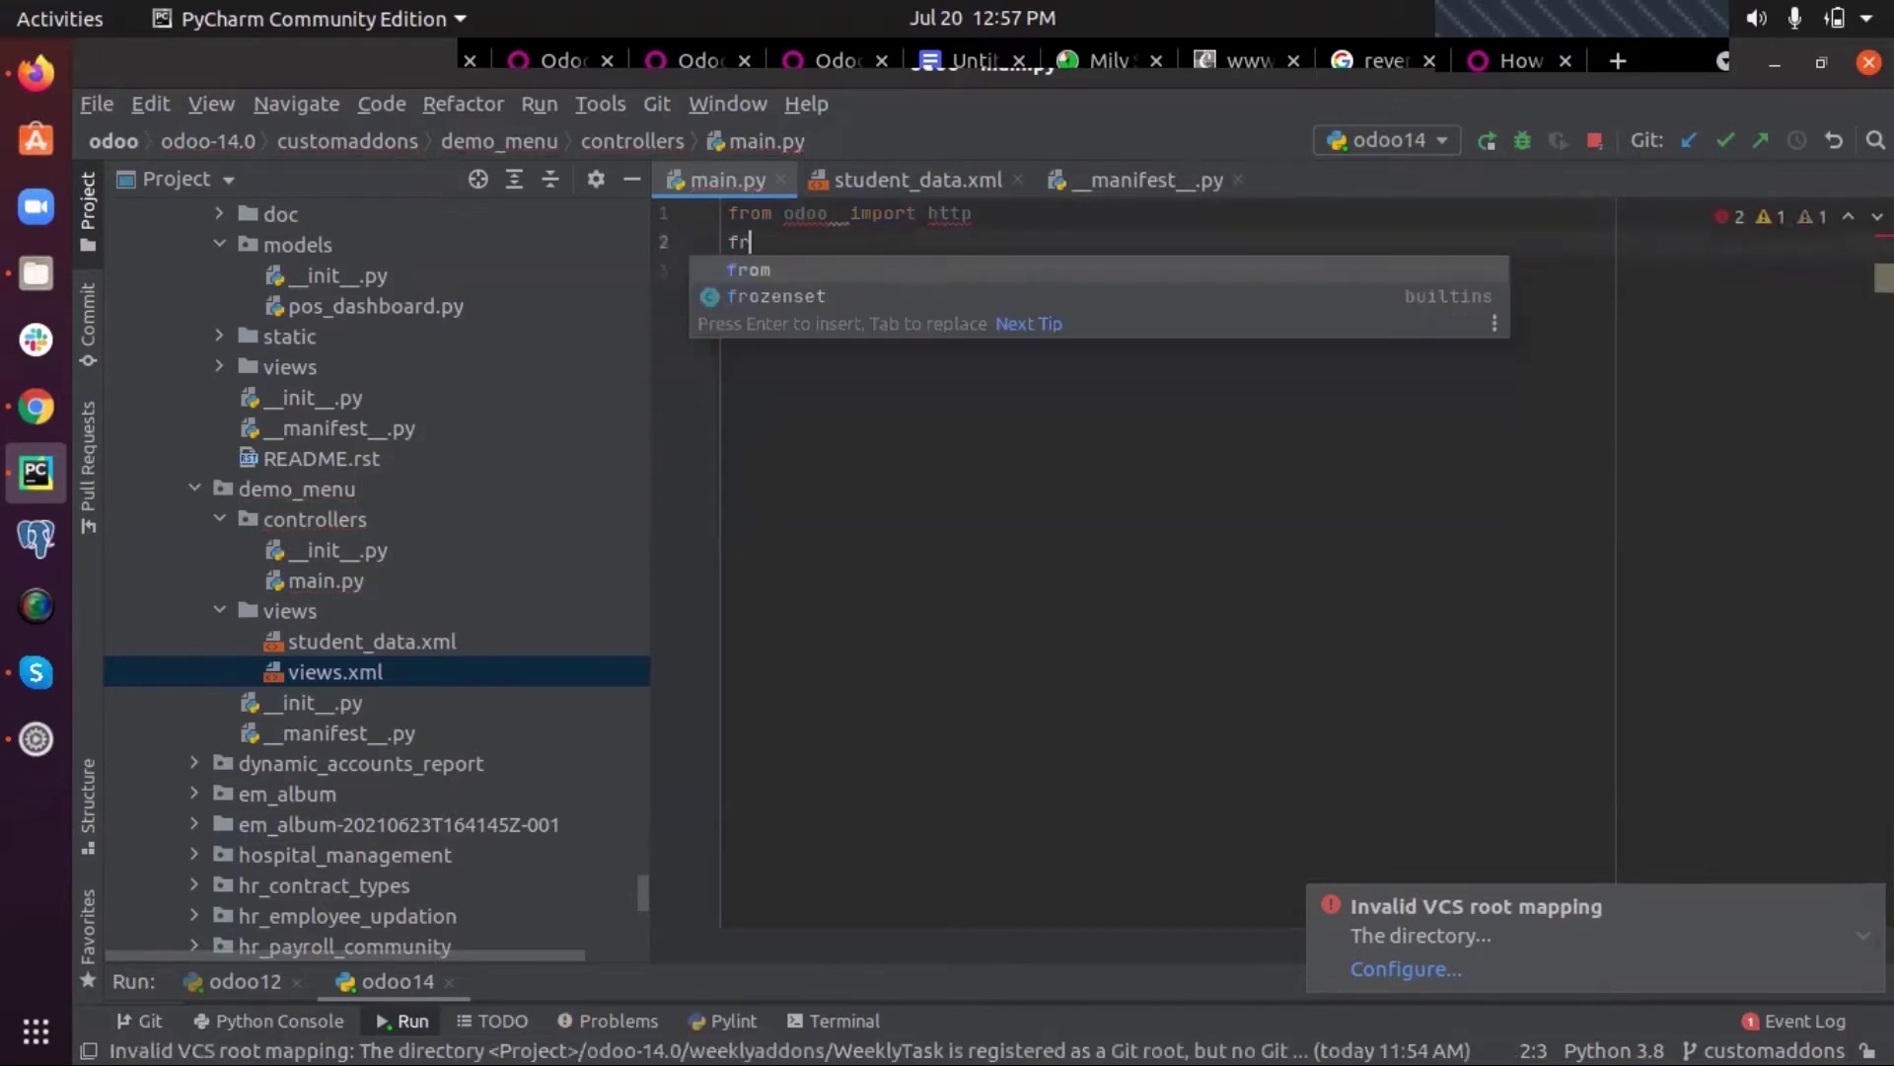
text(om od)
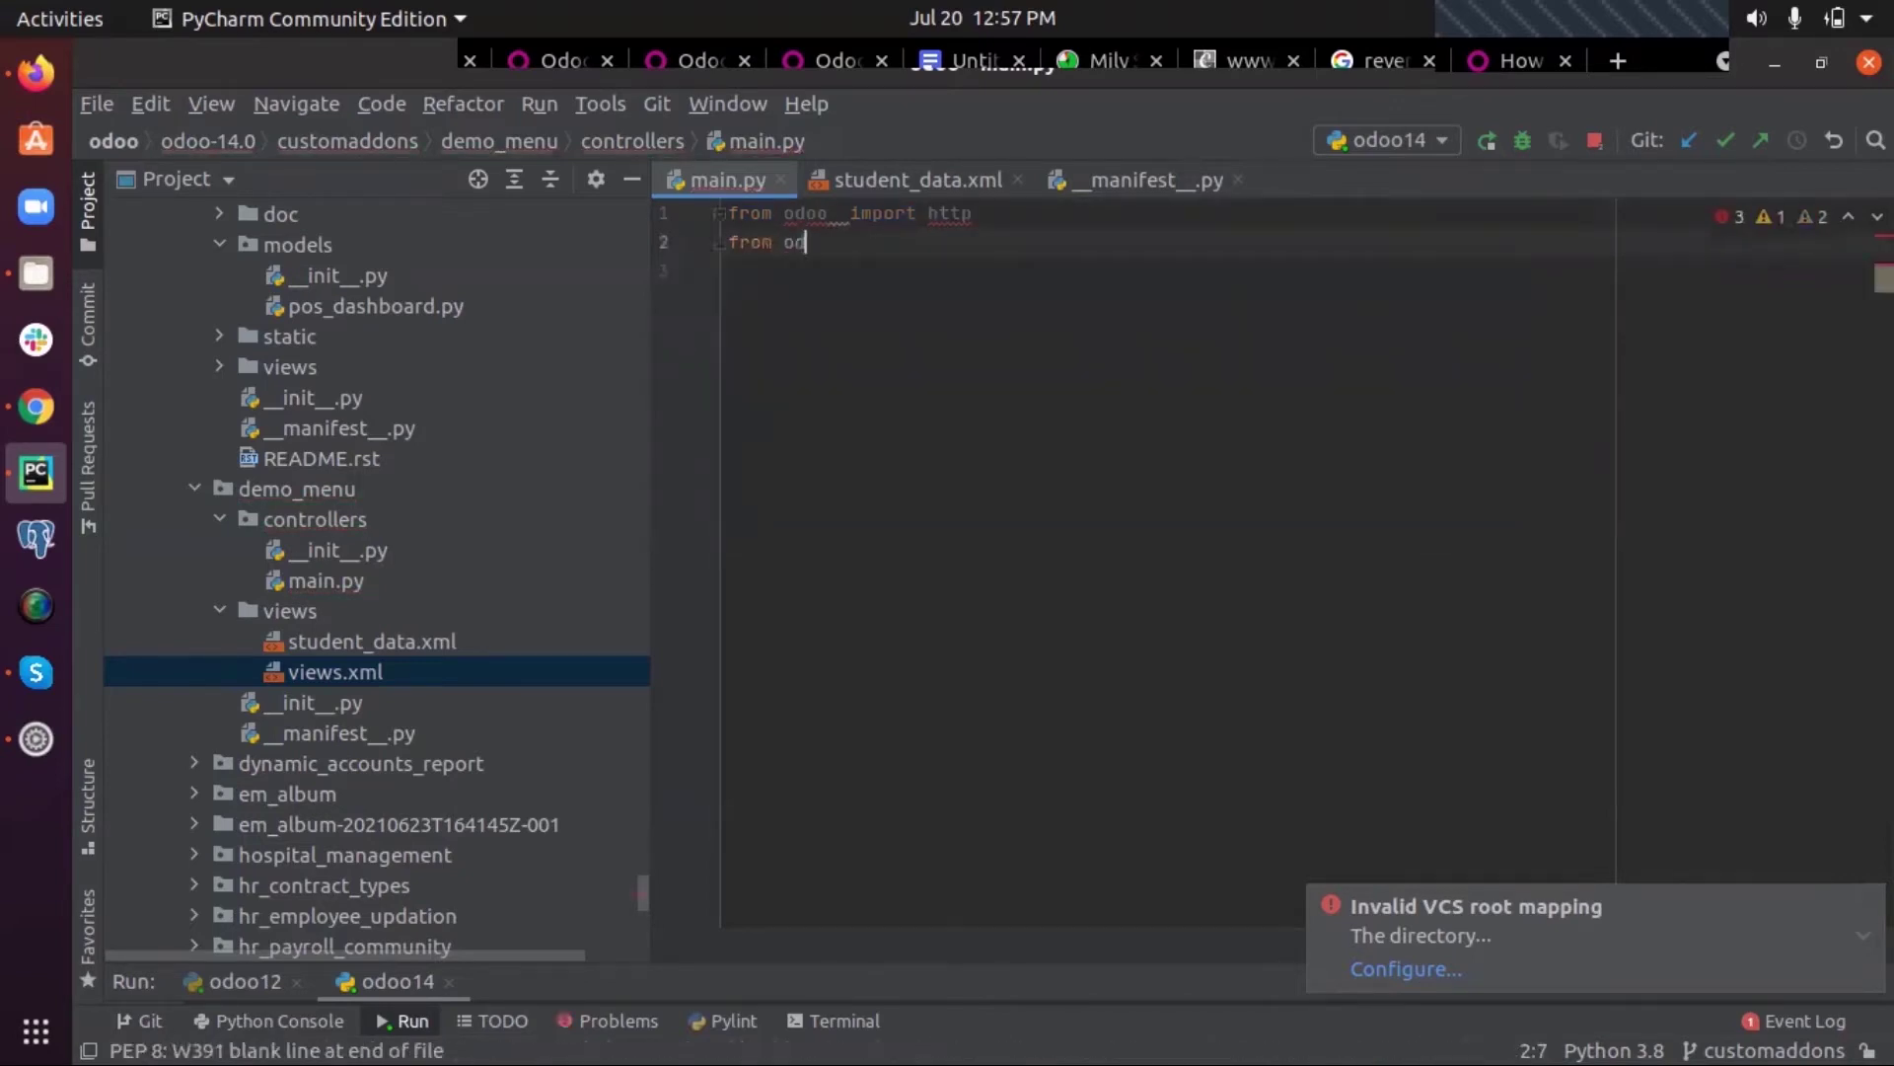
text(oo.)
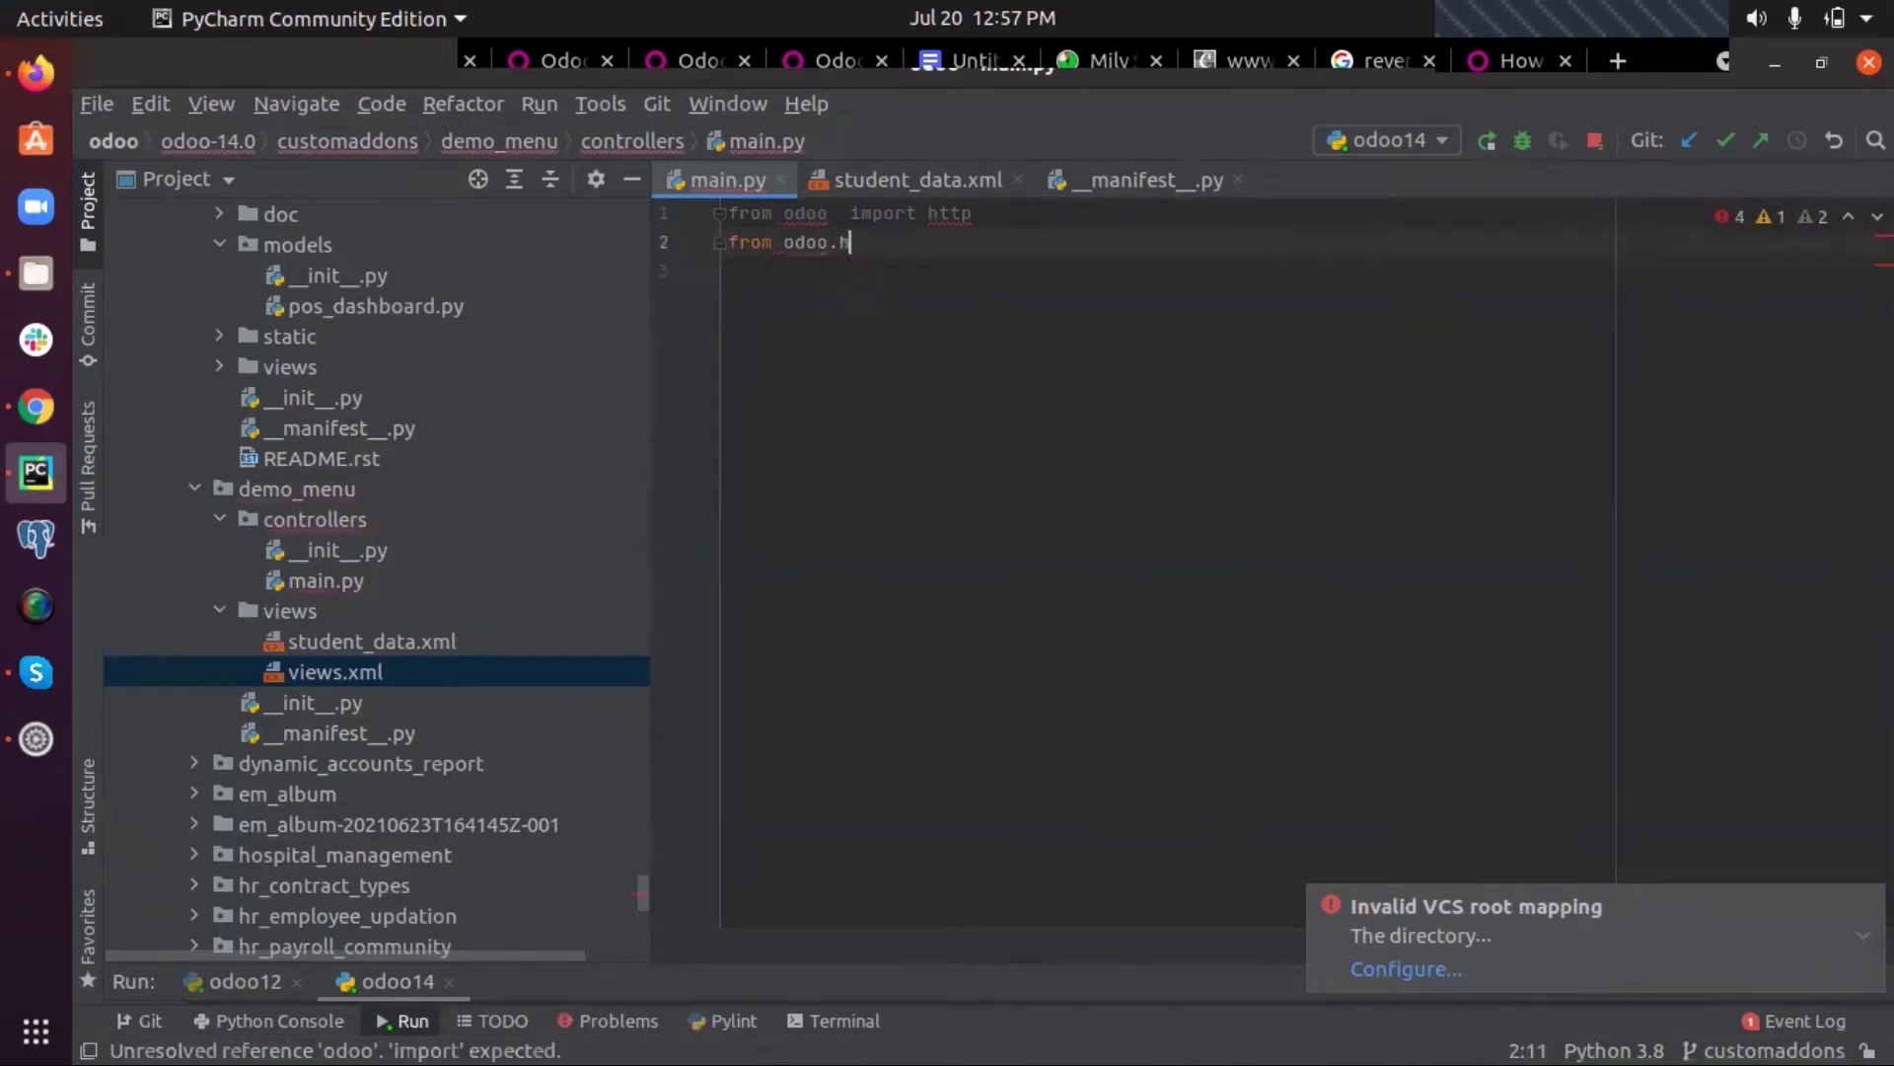
text(http )
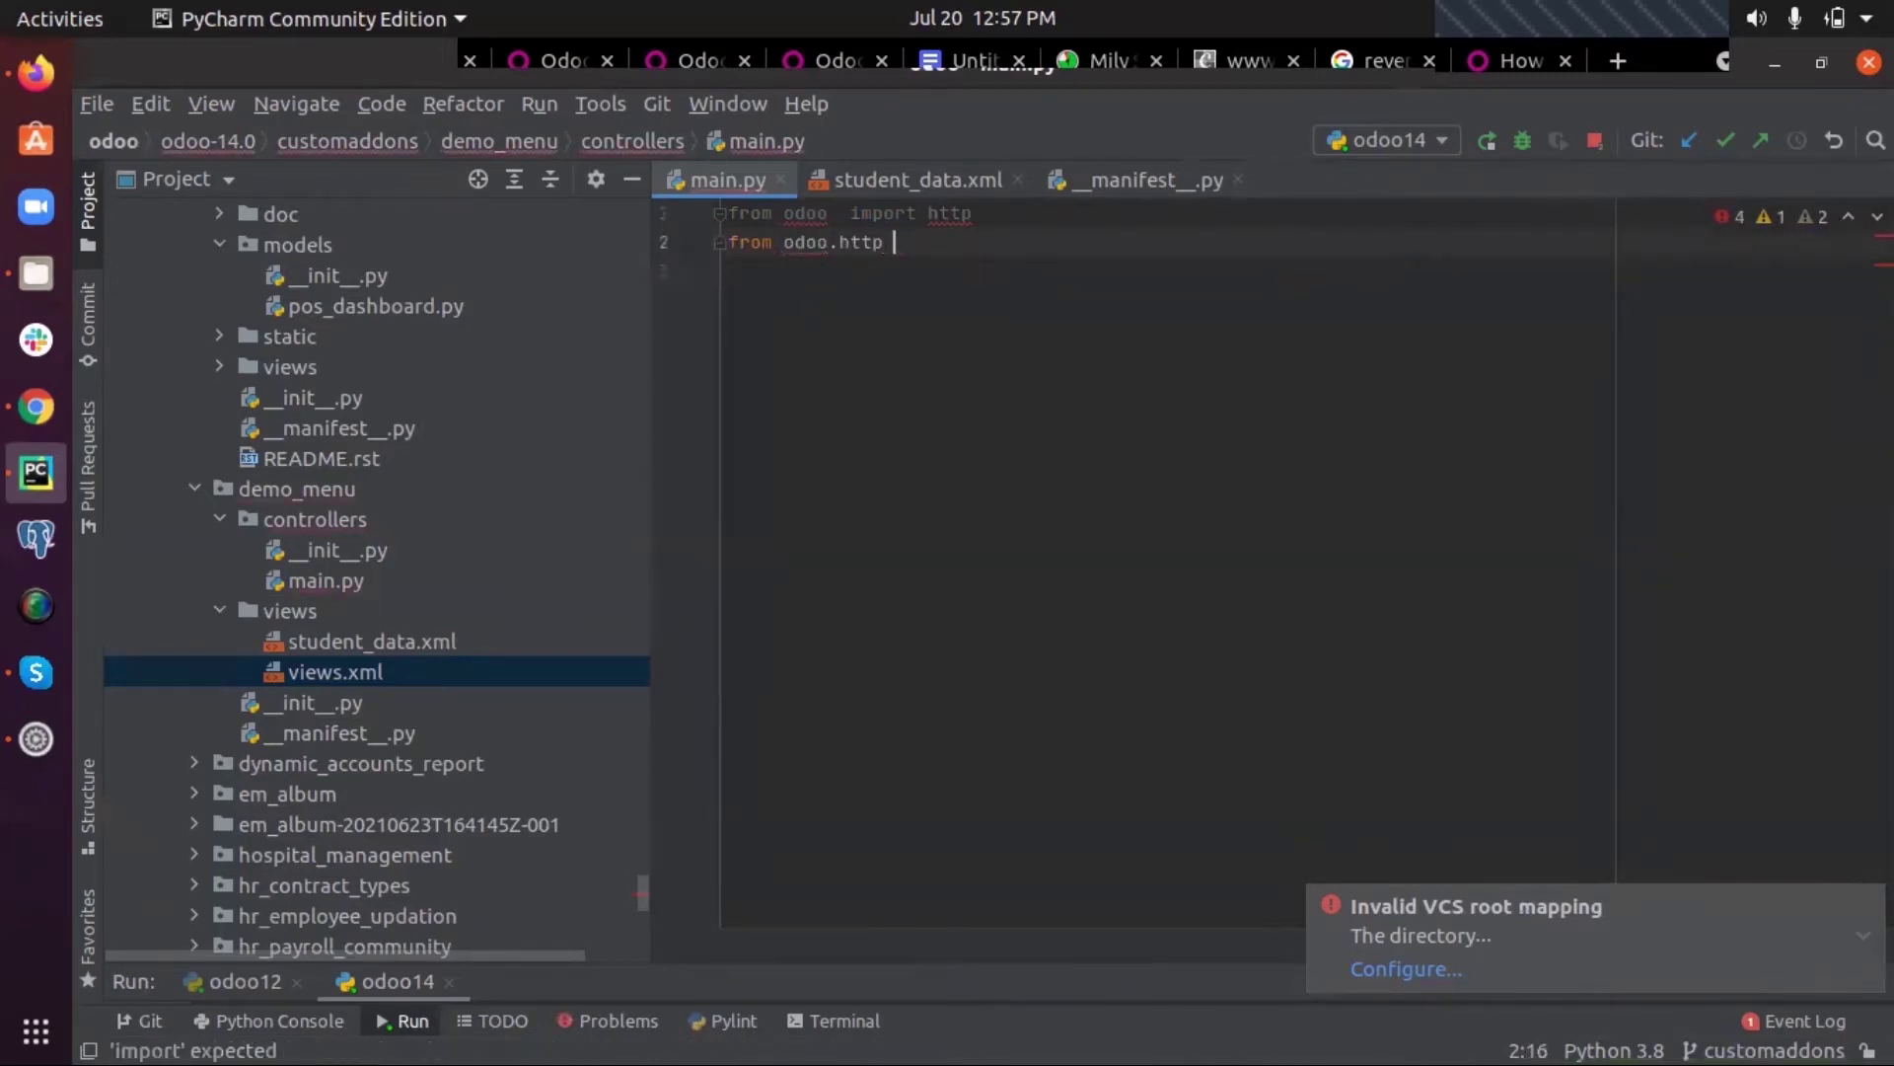
text(import )
text(req)
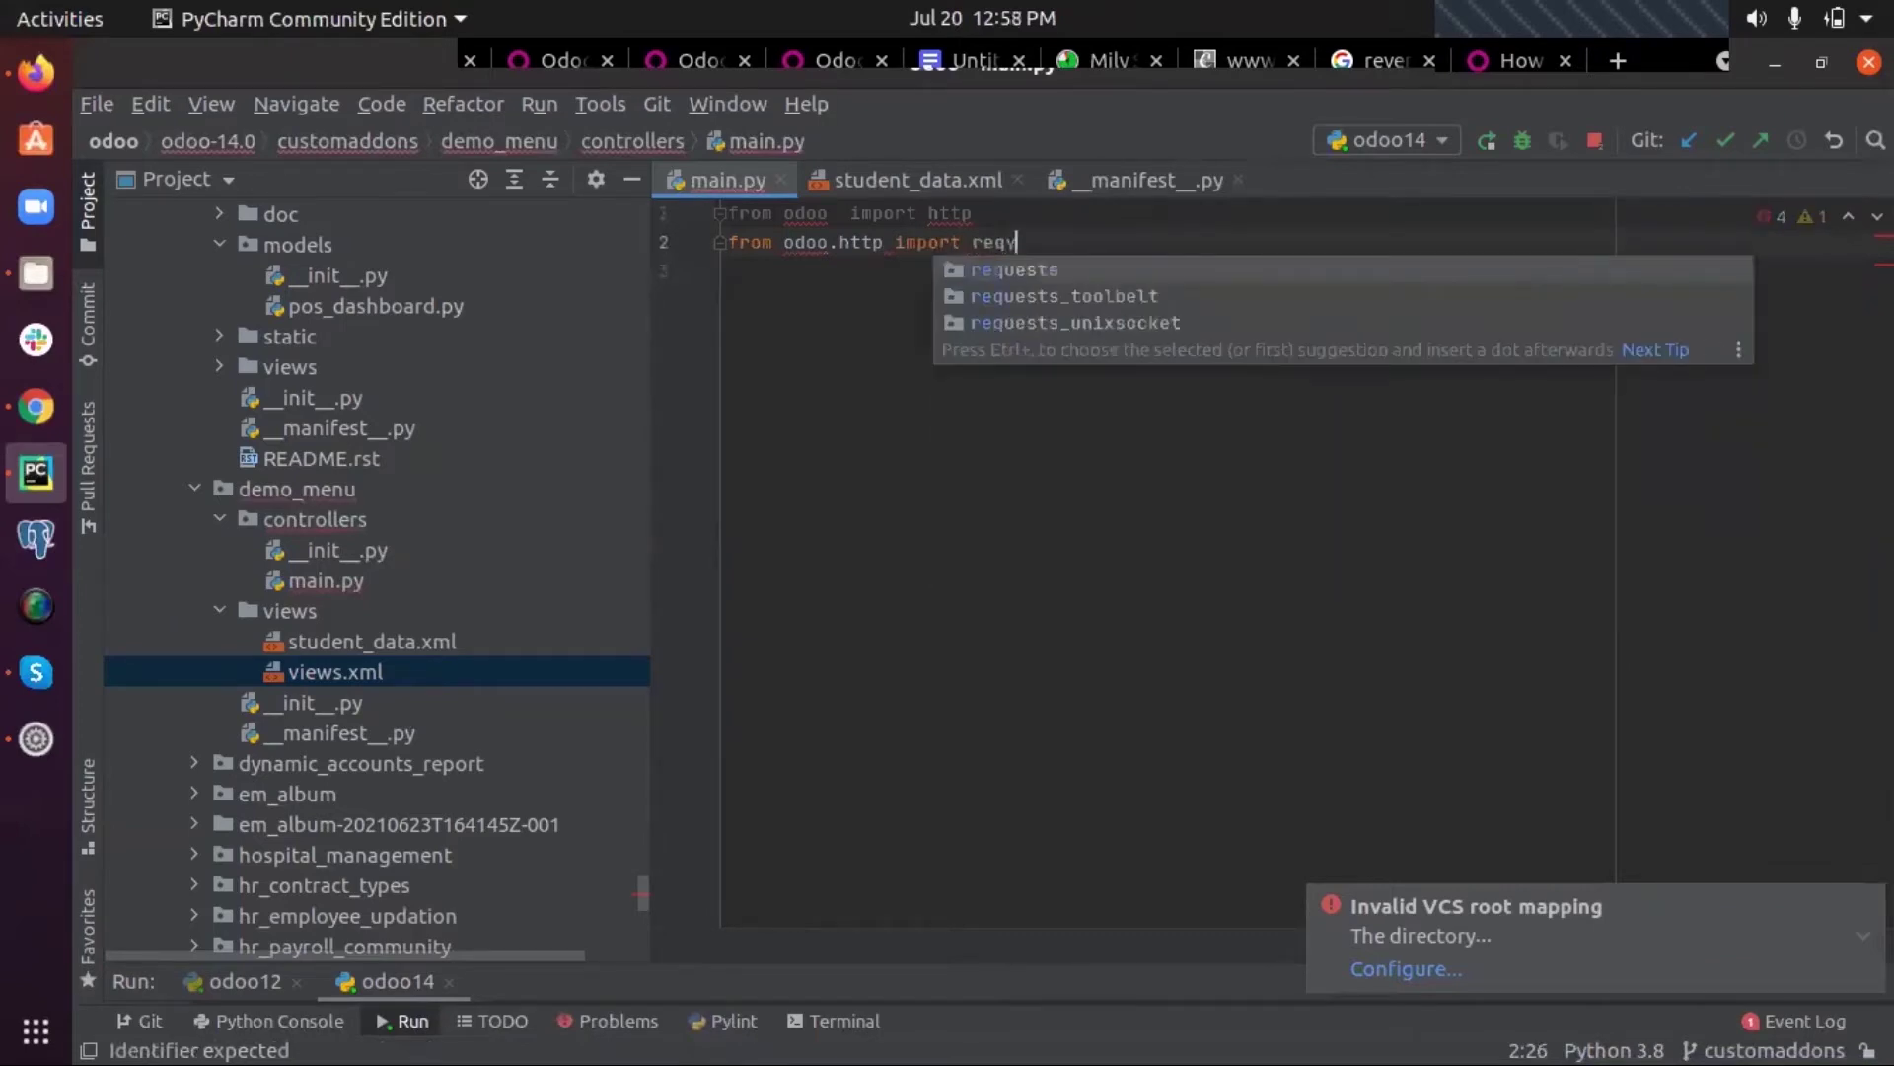
text(ue)
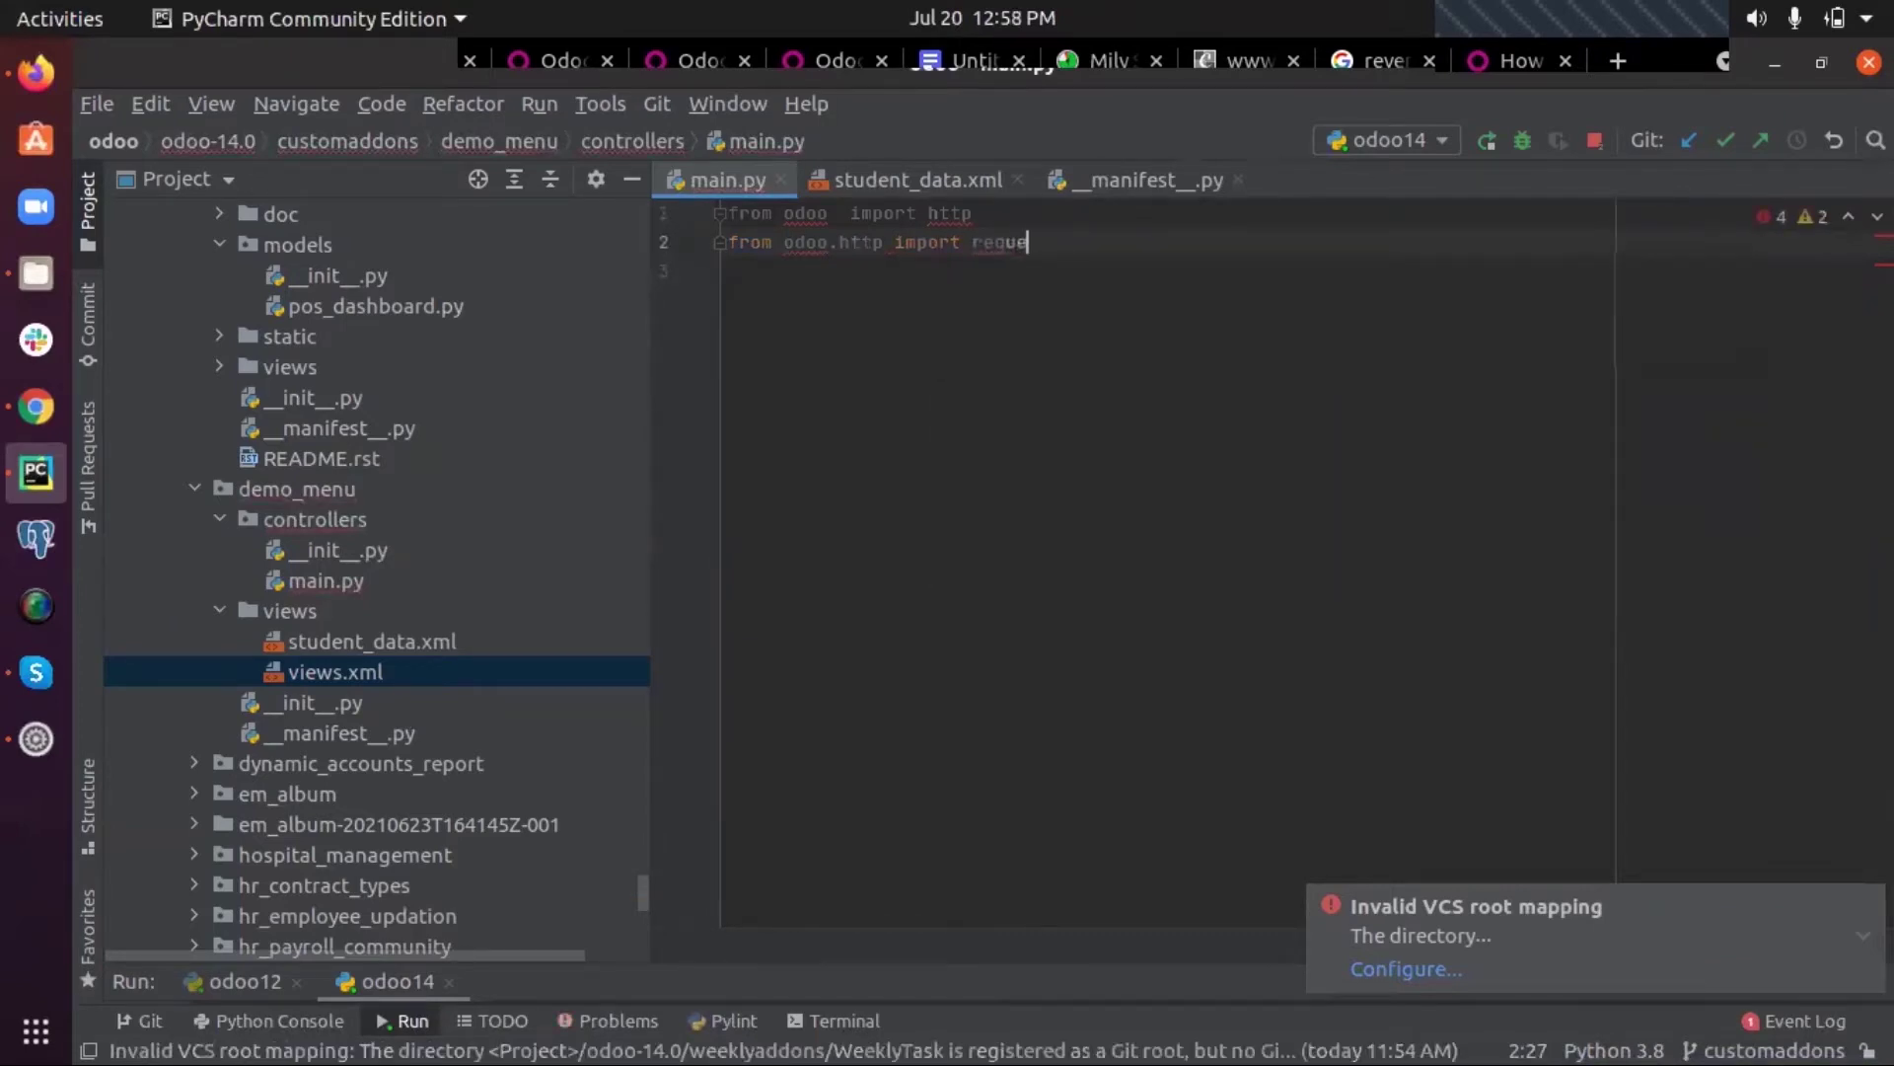
text(st)
key(Return)
key(Return)
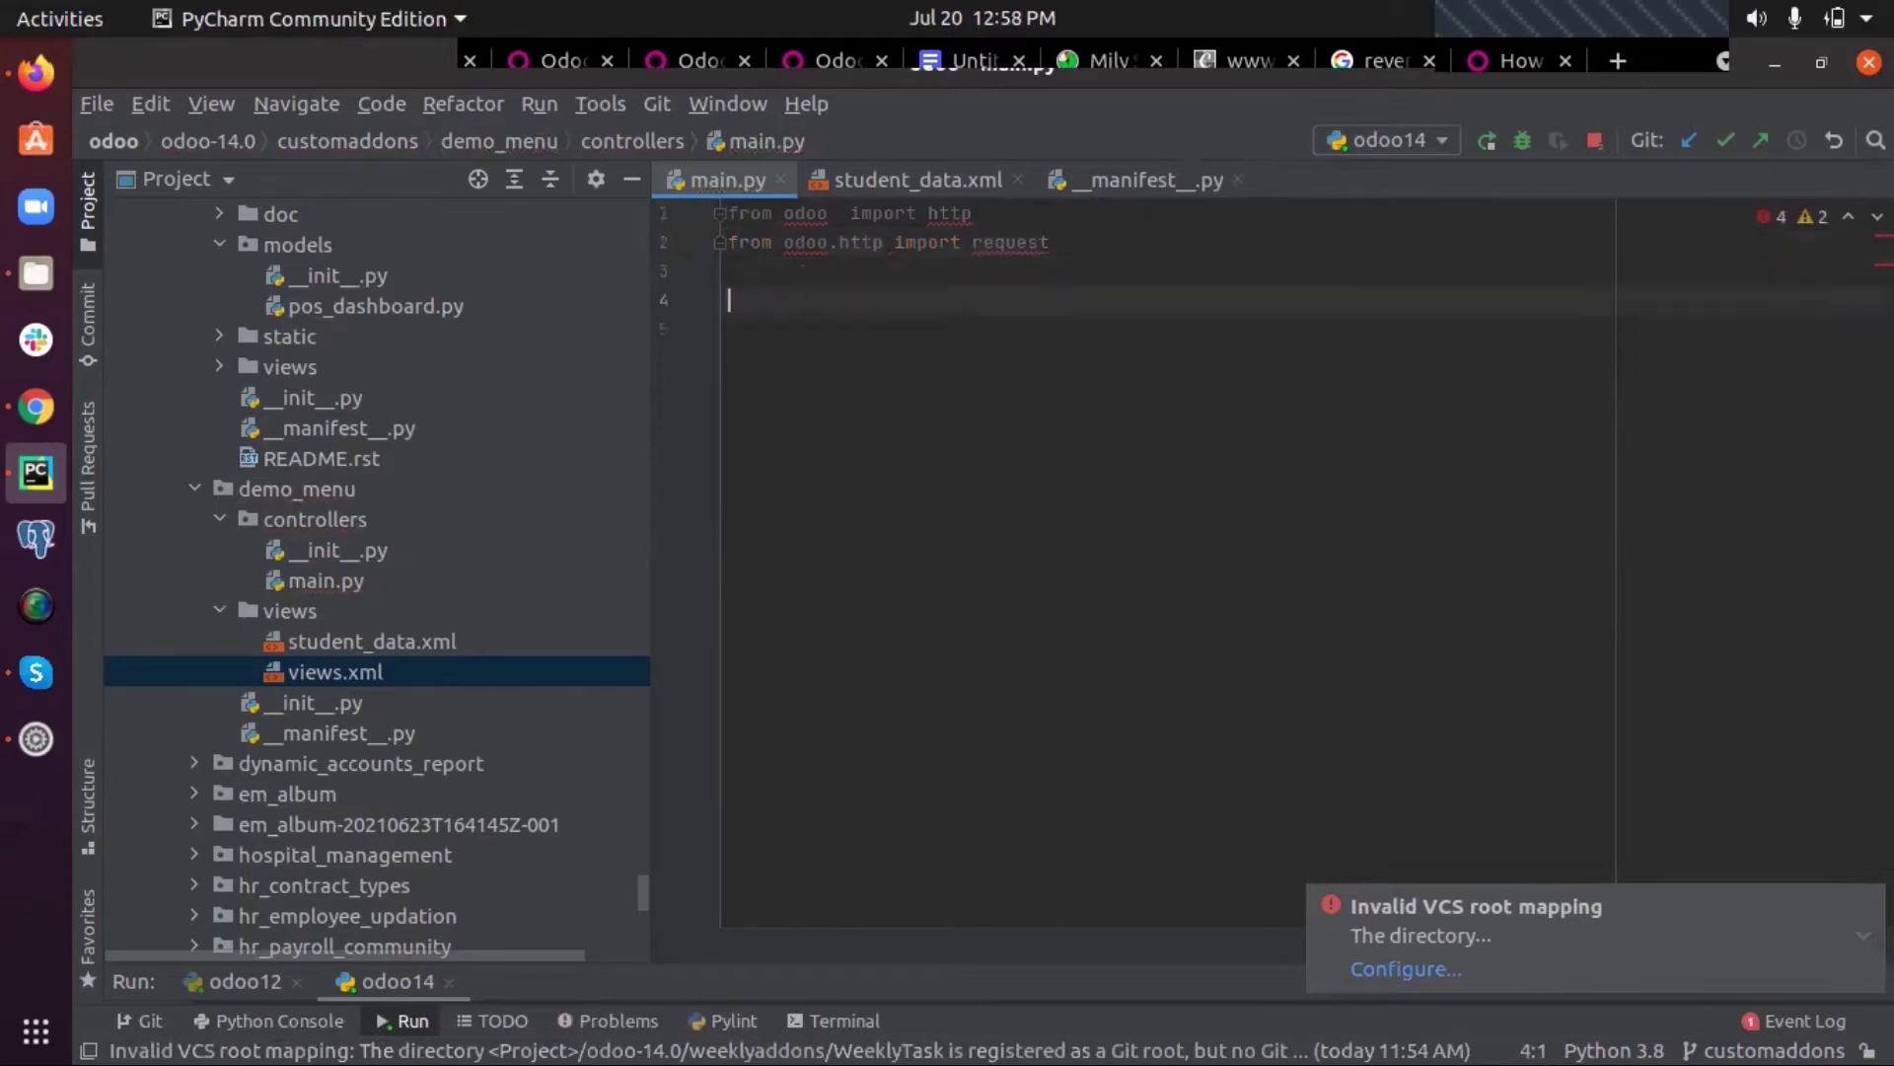
text(class )
text(S)
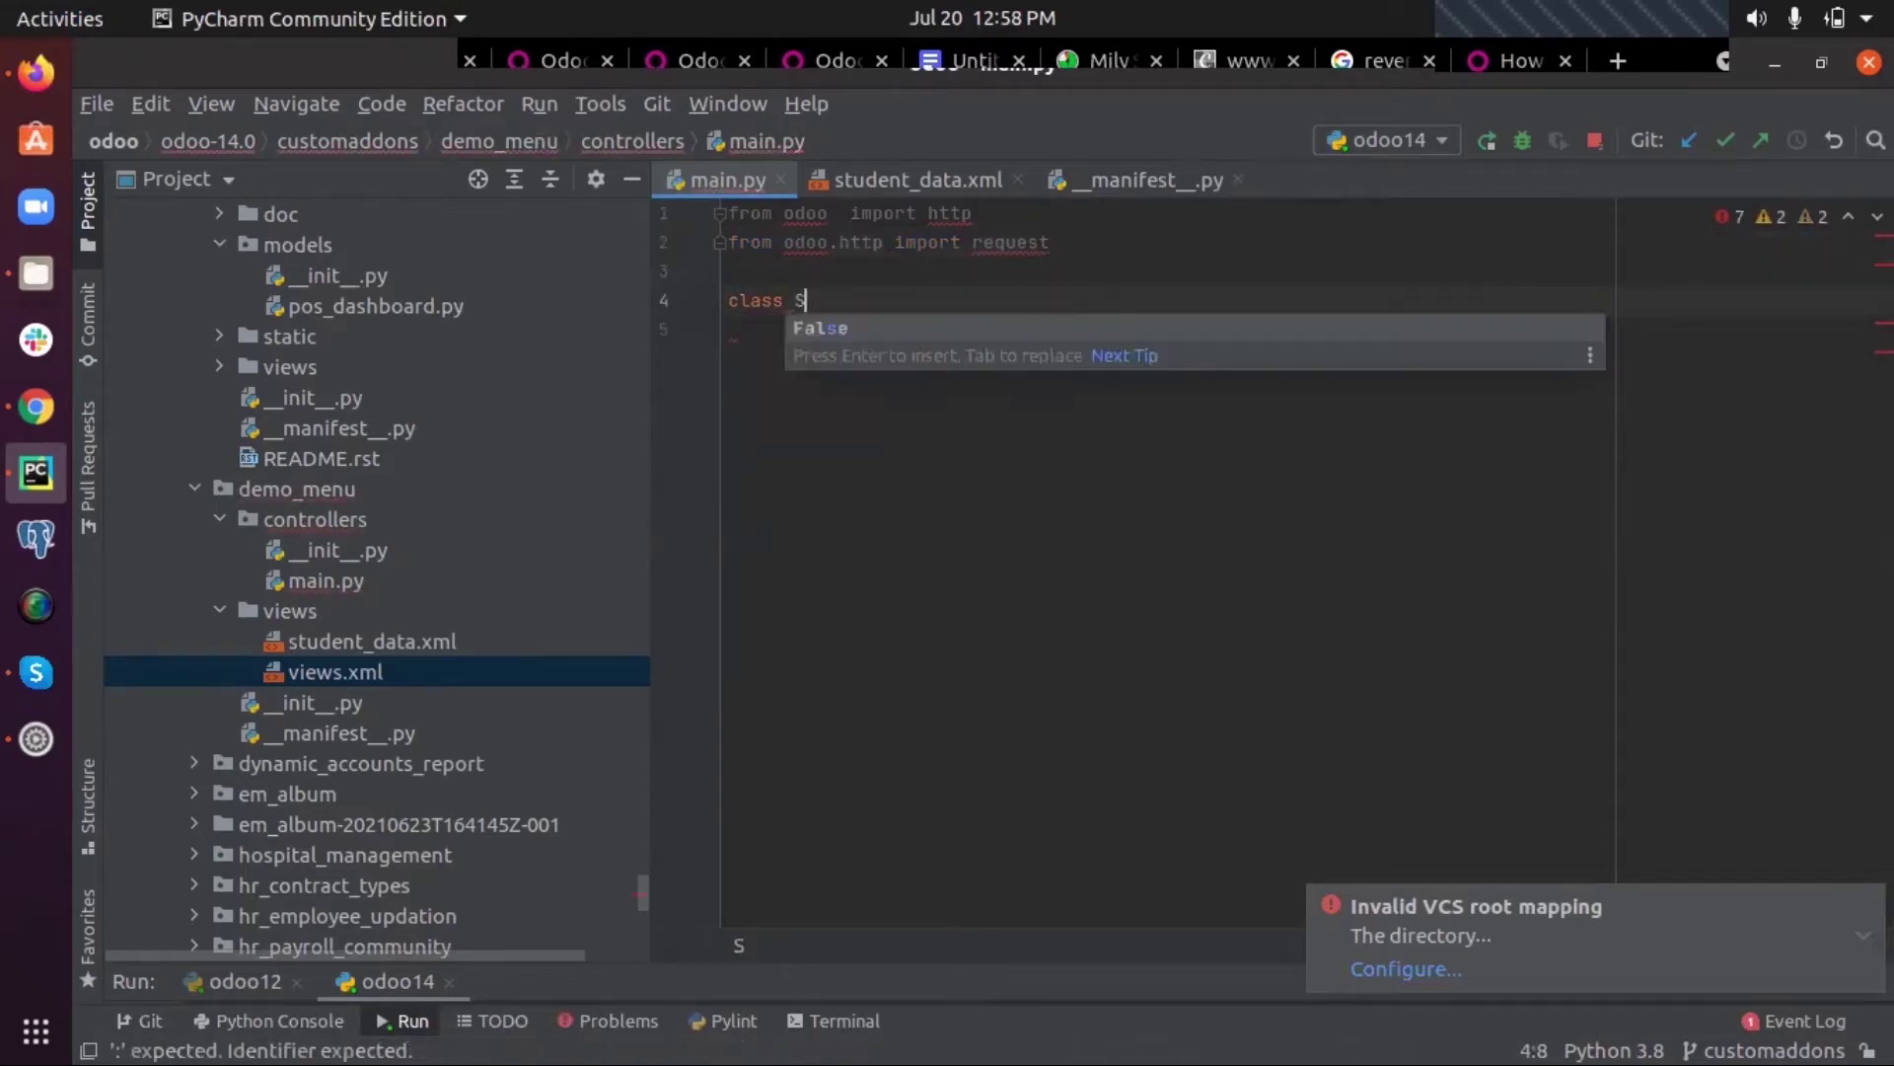
text(t)
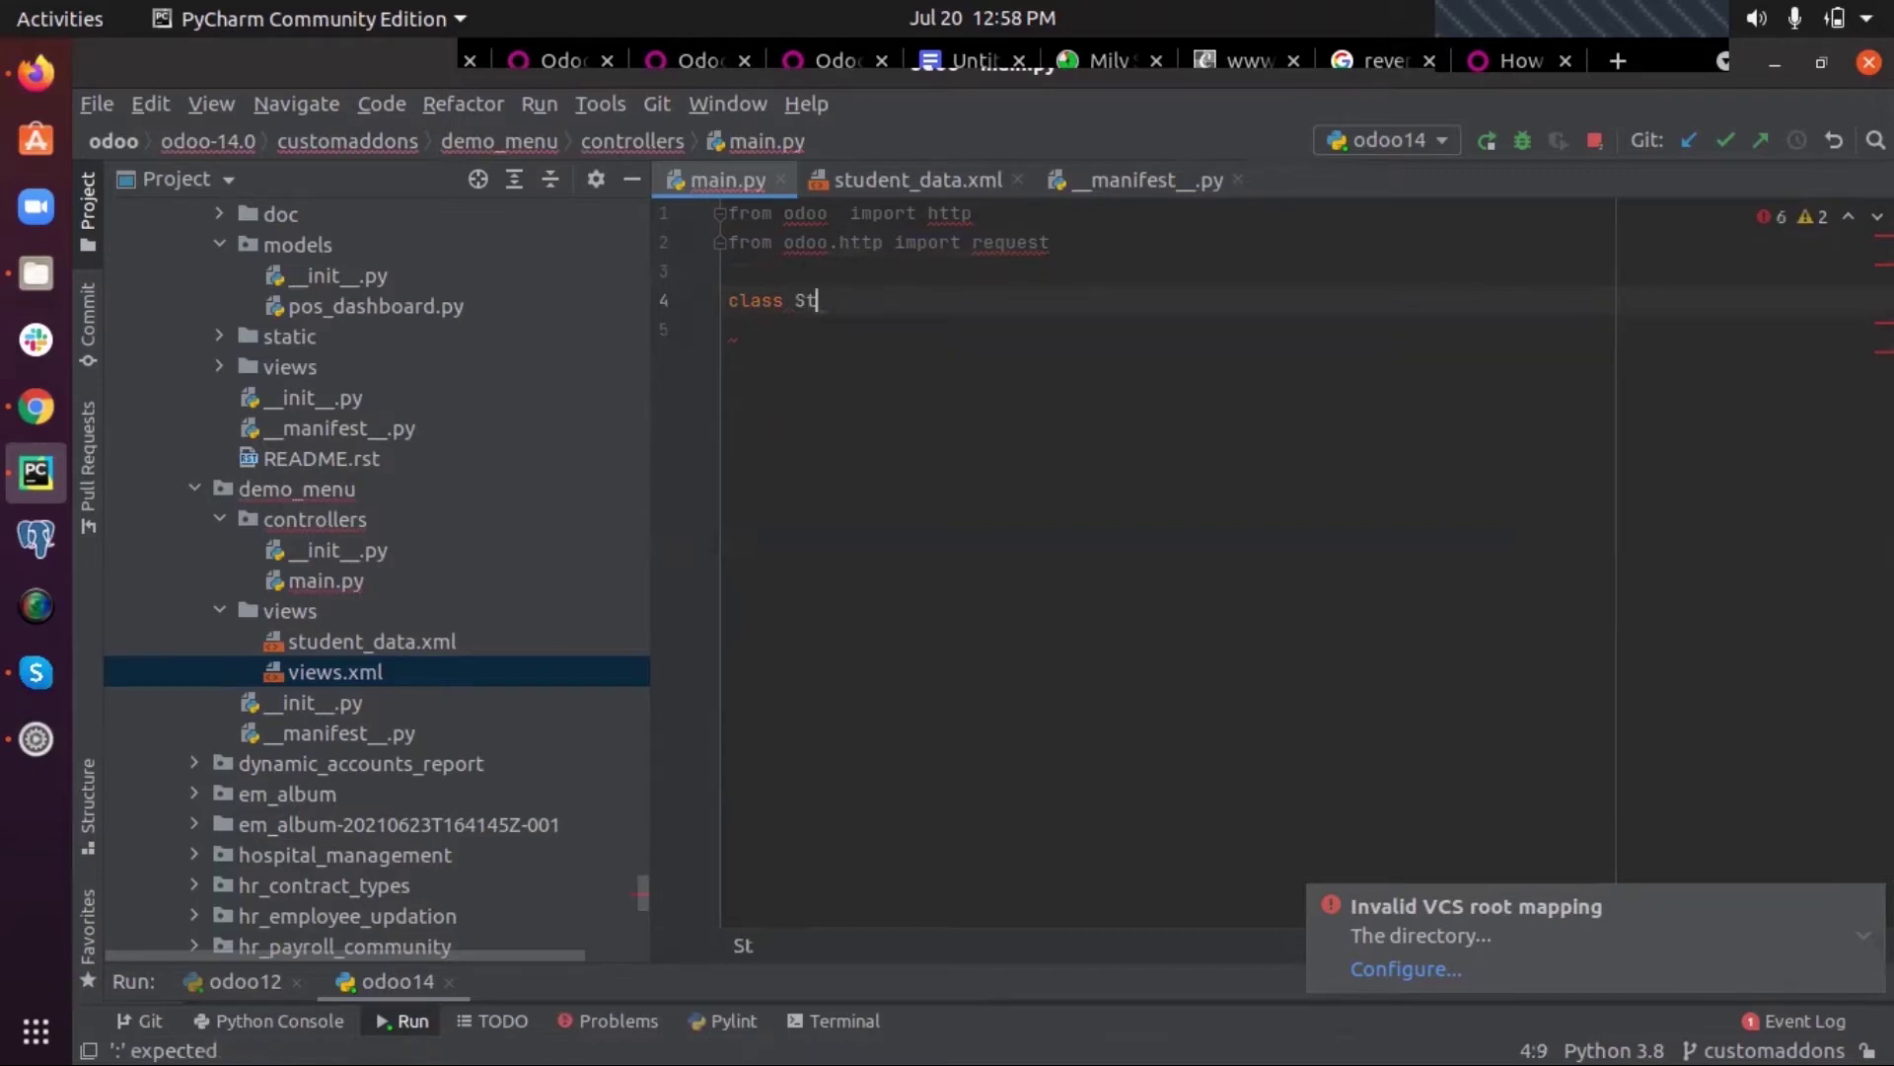
text(udent)
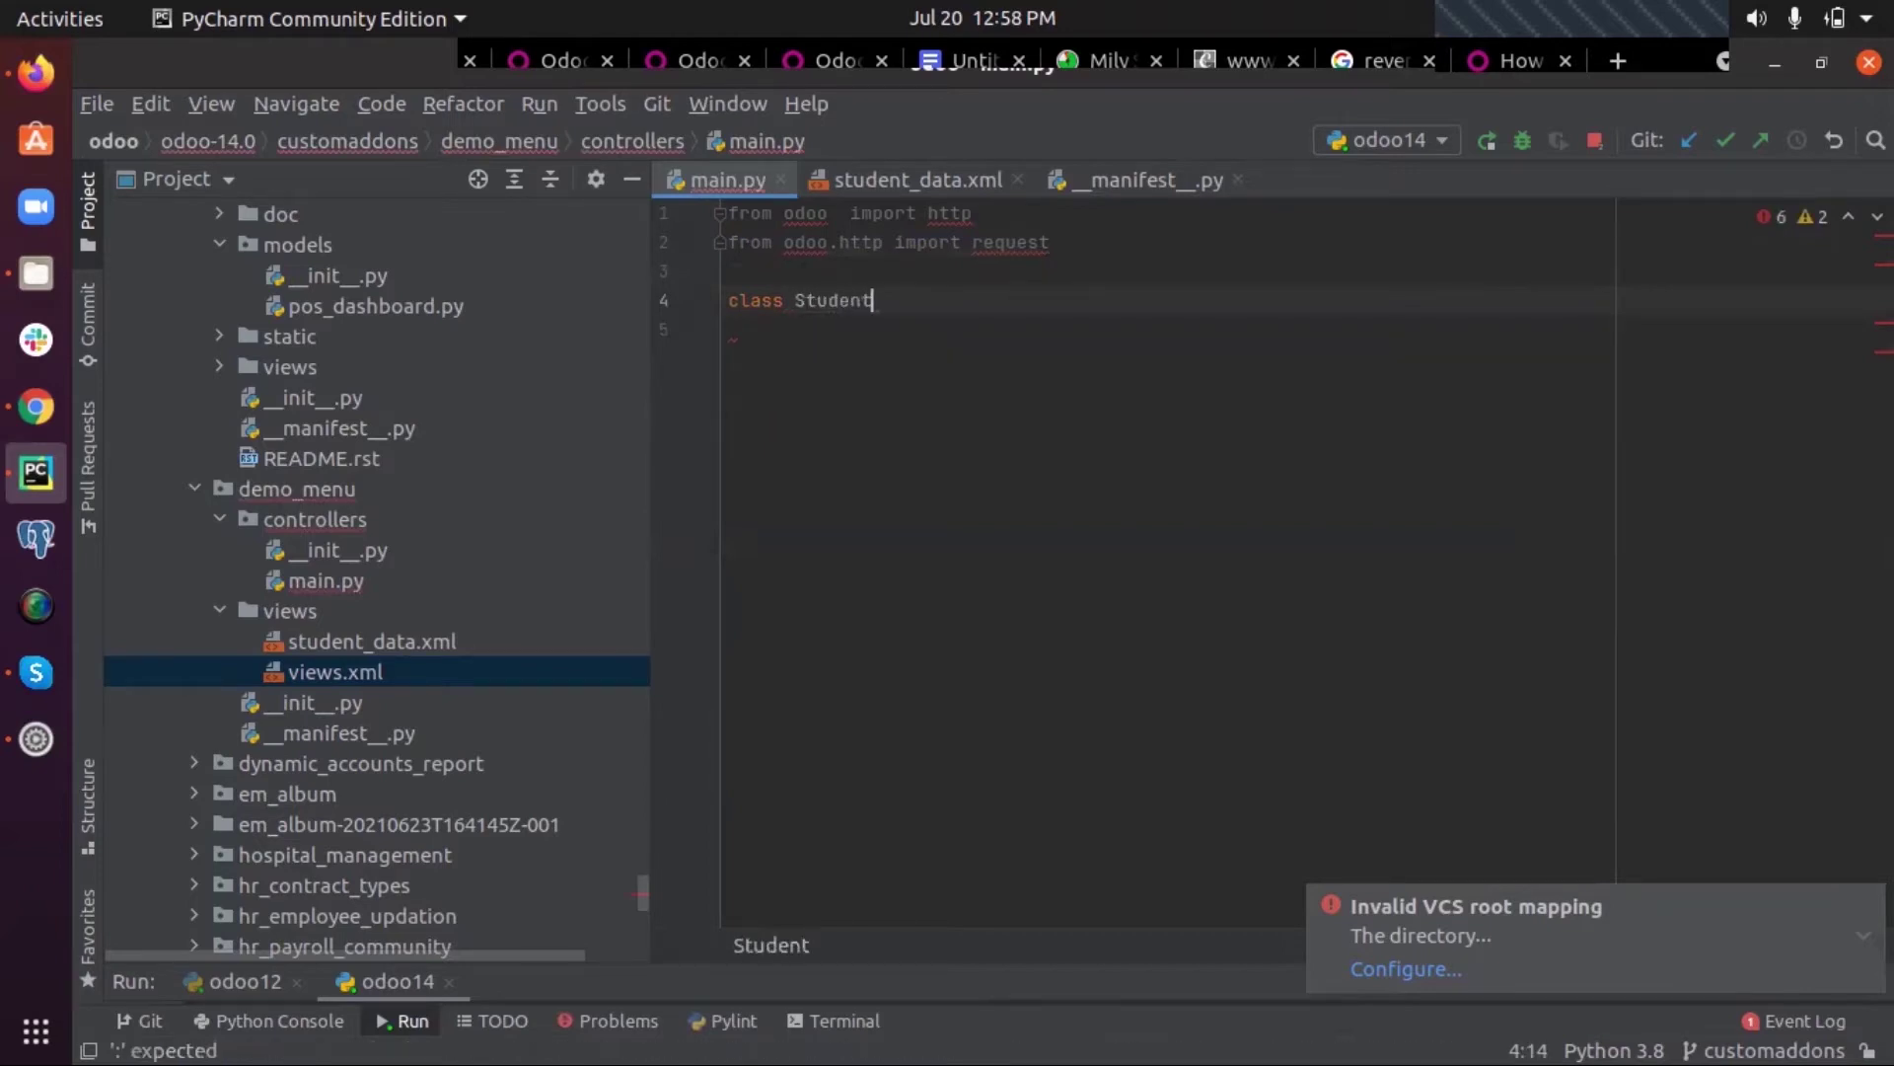
text(Deta)
text(il()
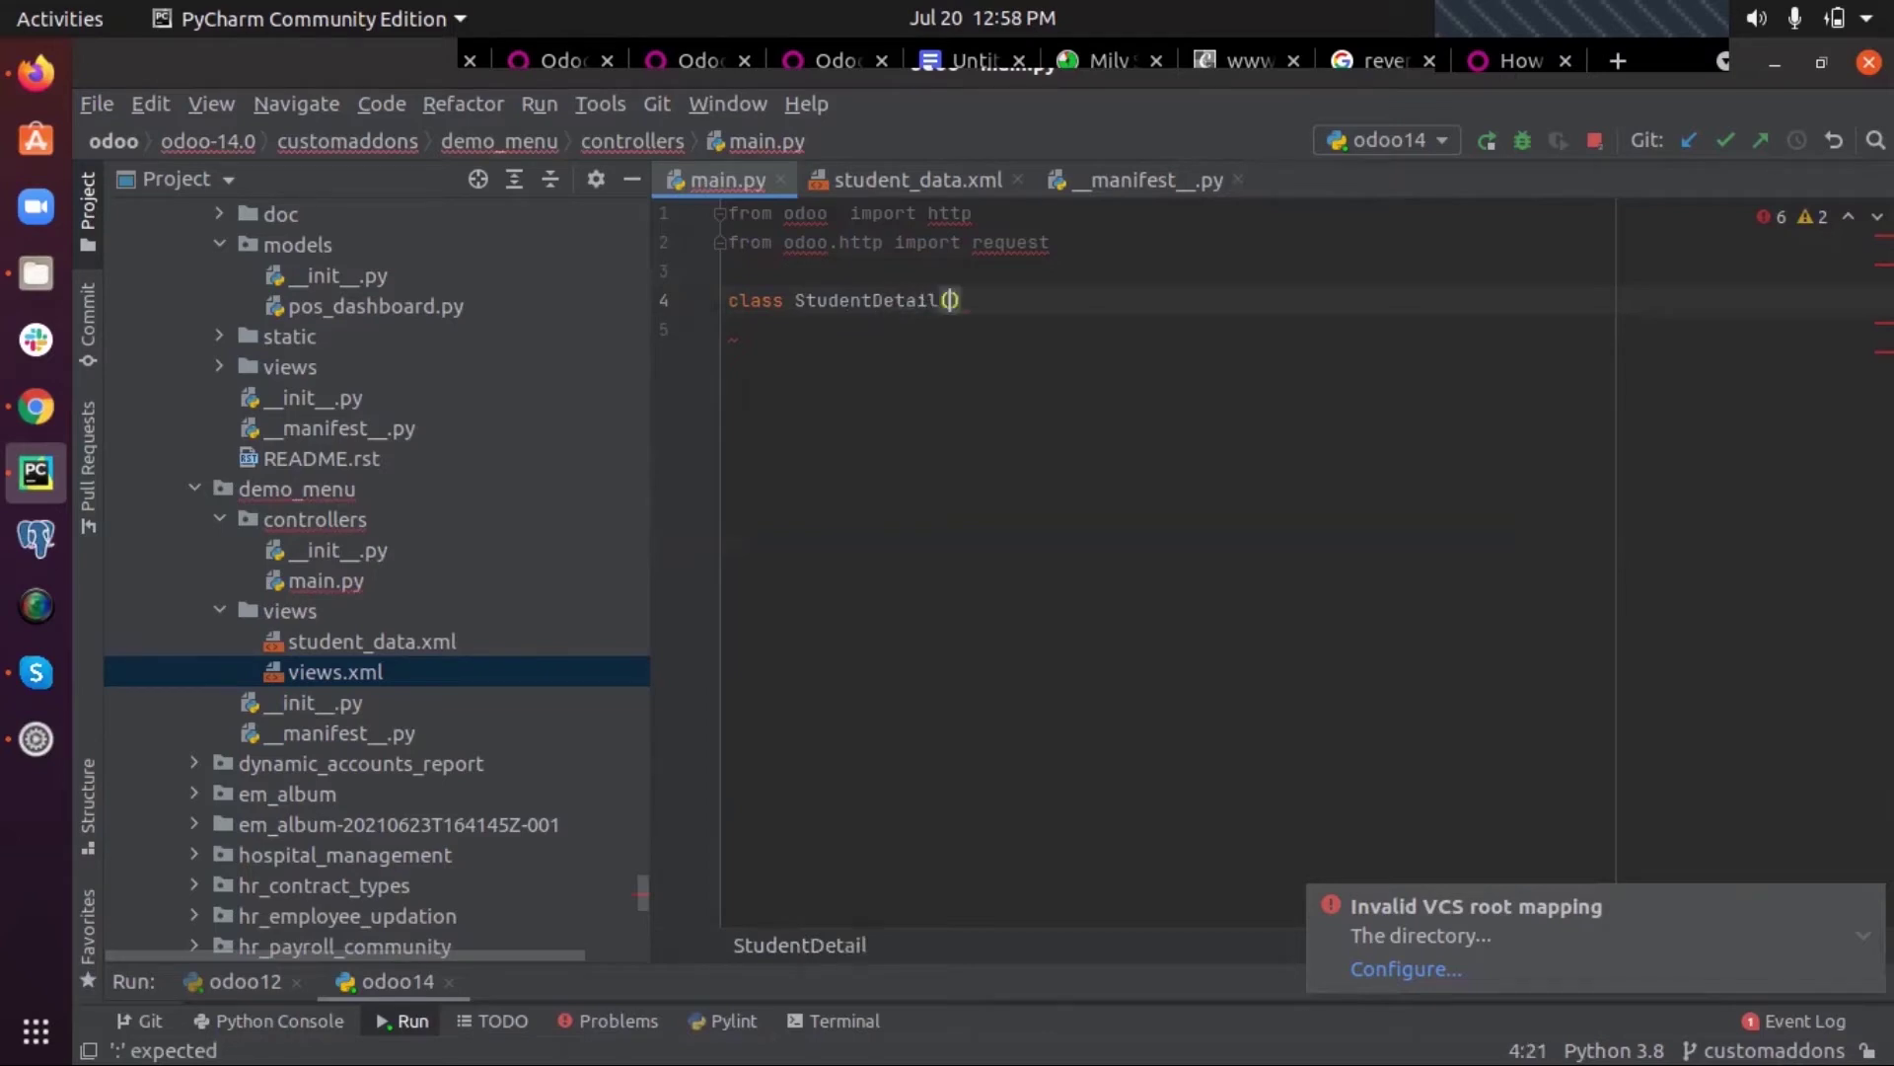
text(htt)
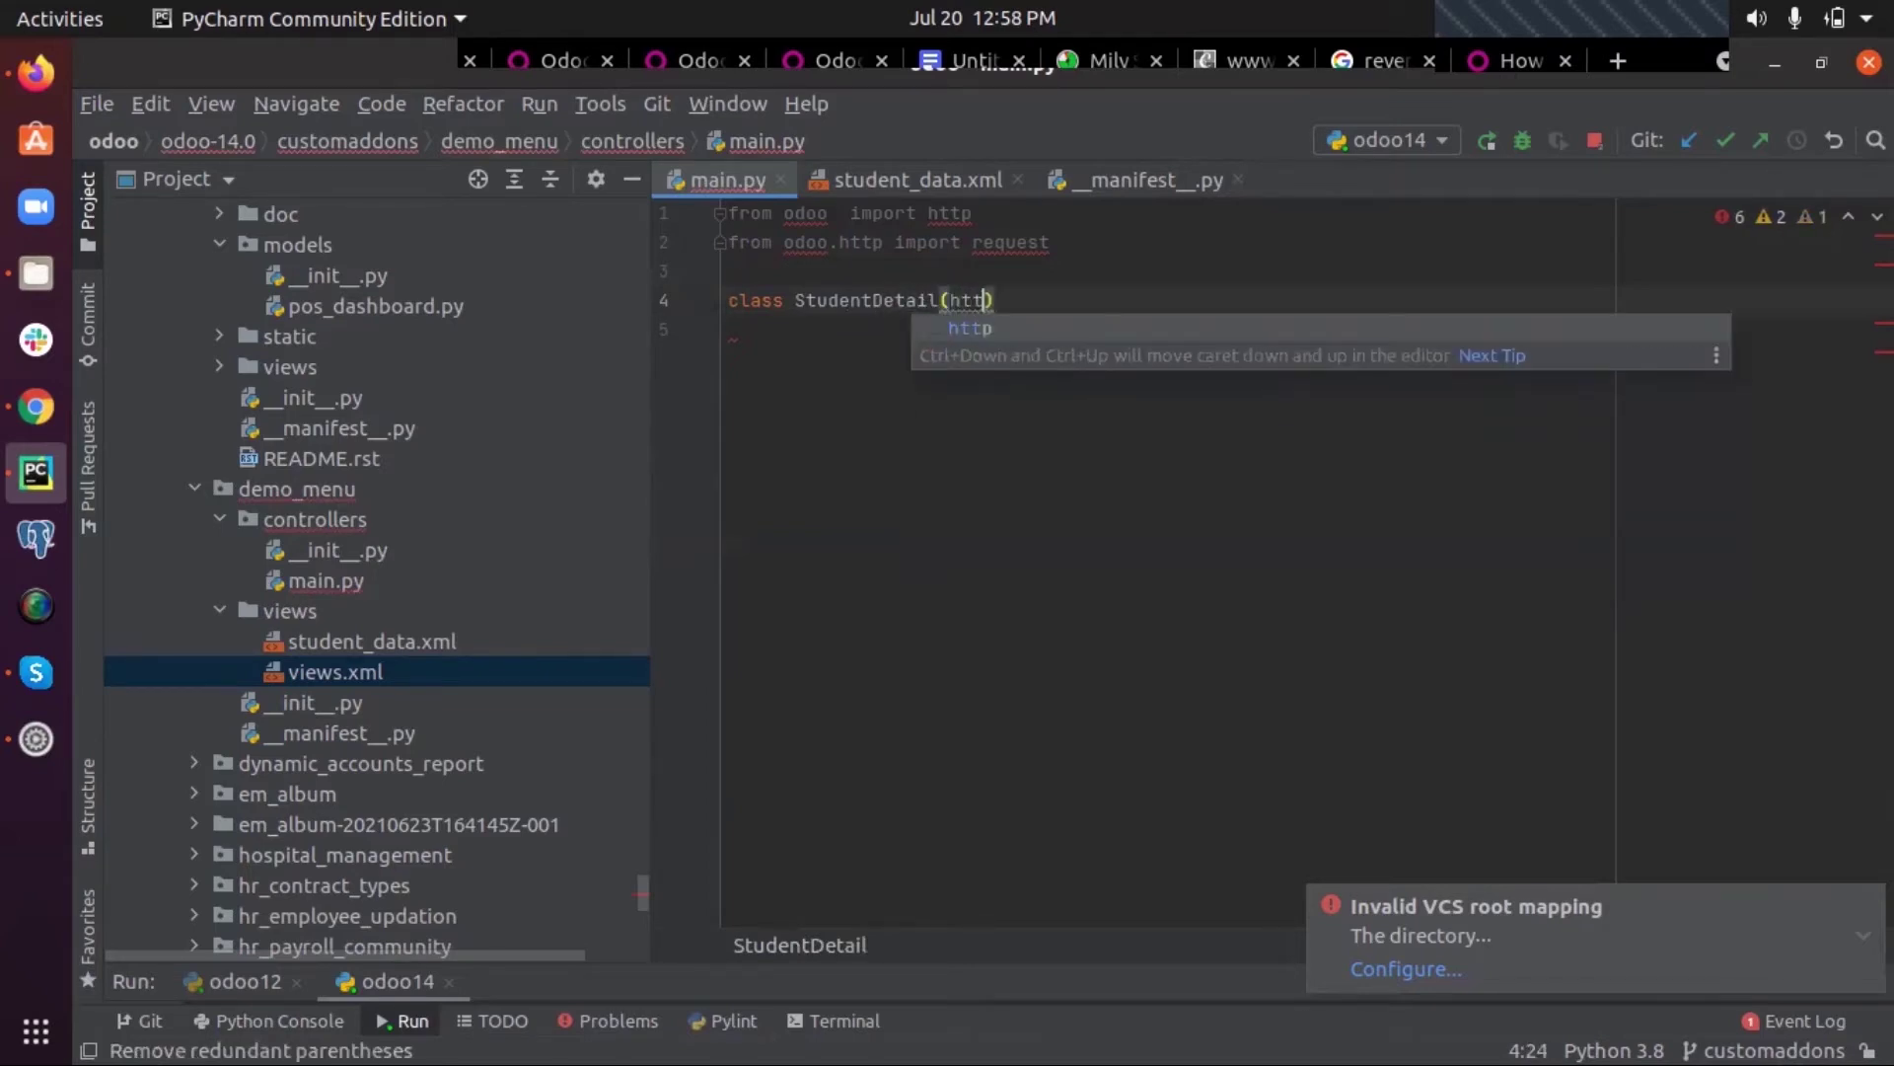
text(p.)
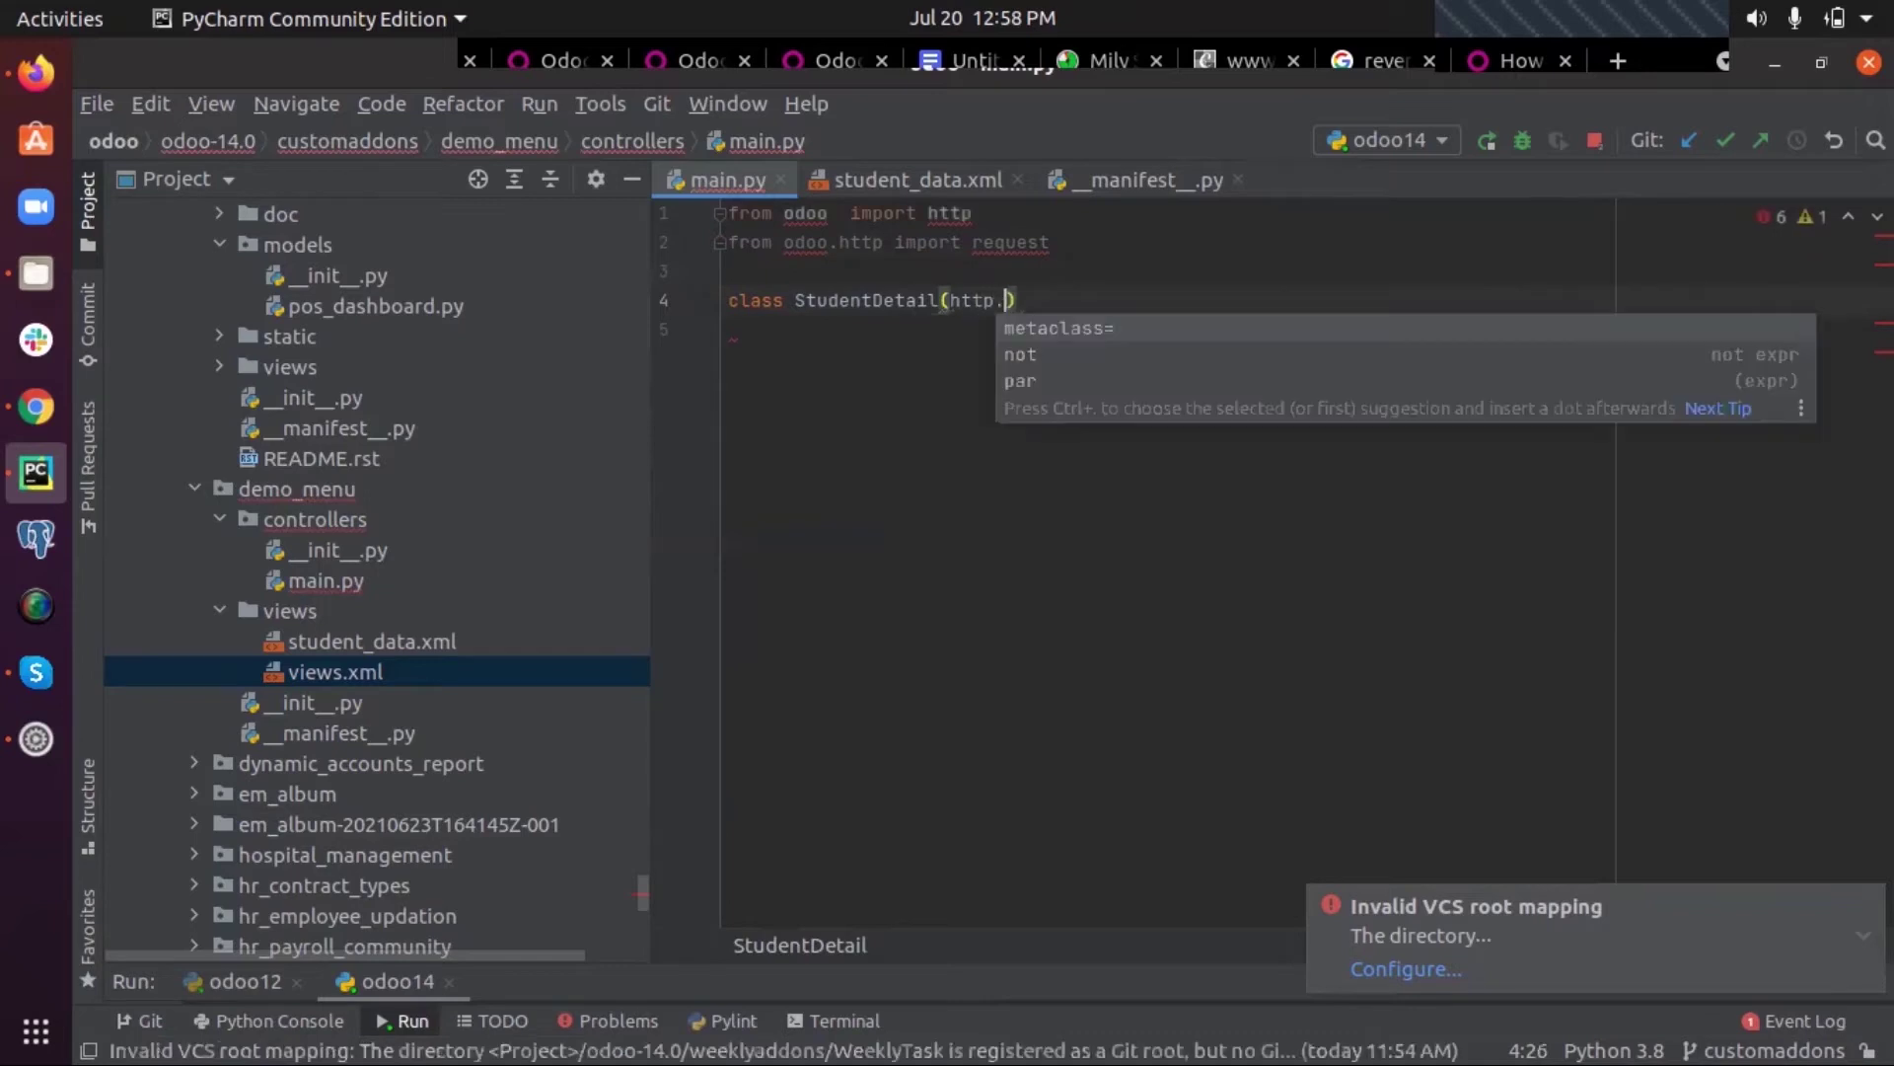
text(Cont)
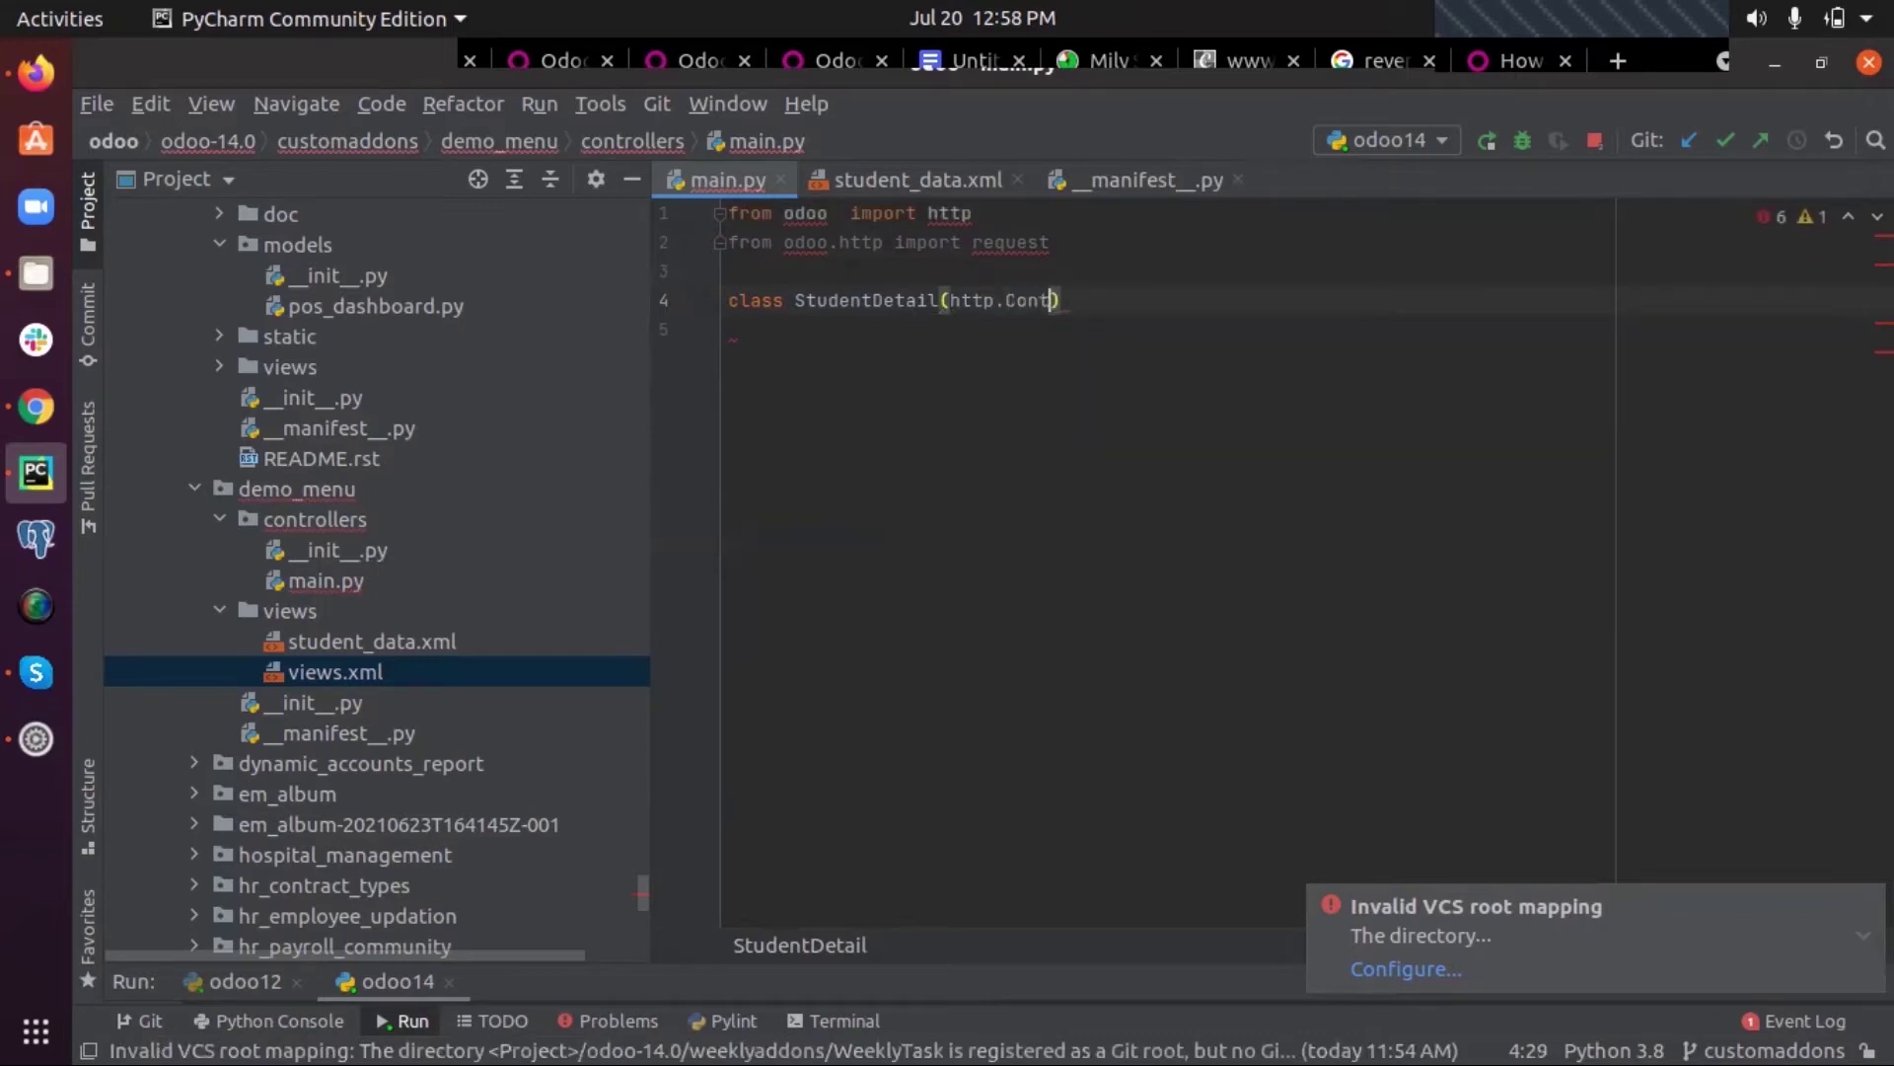
text(roller)
text())
text(:)
Declare 'class StudentDetail(http.Controller):' and begin its indented body
key(Return)
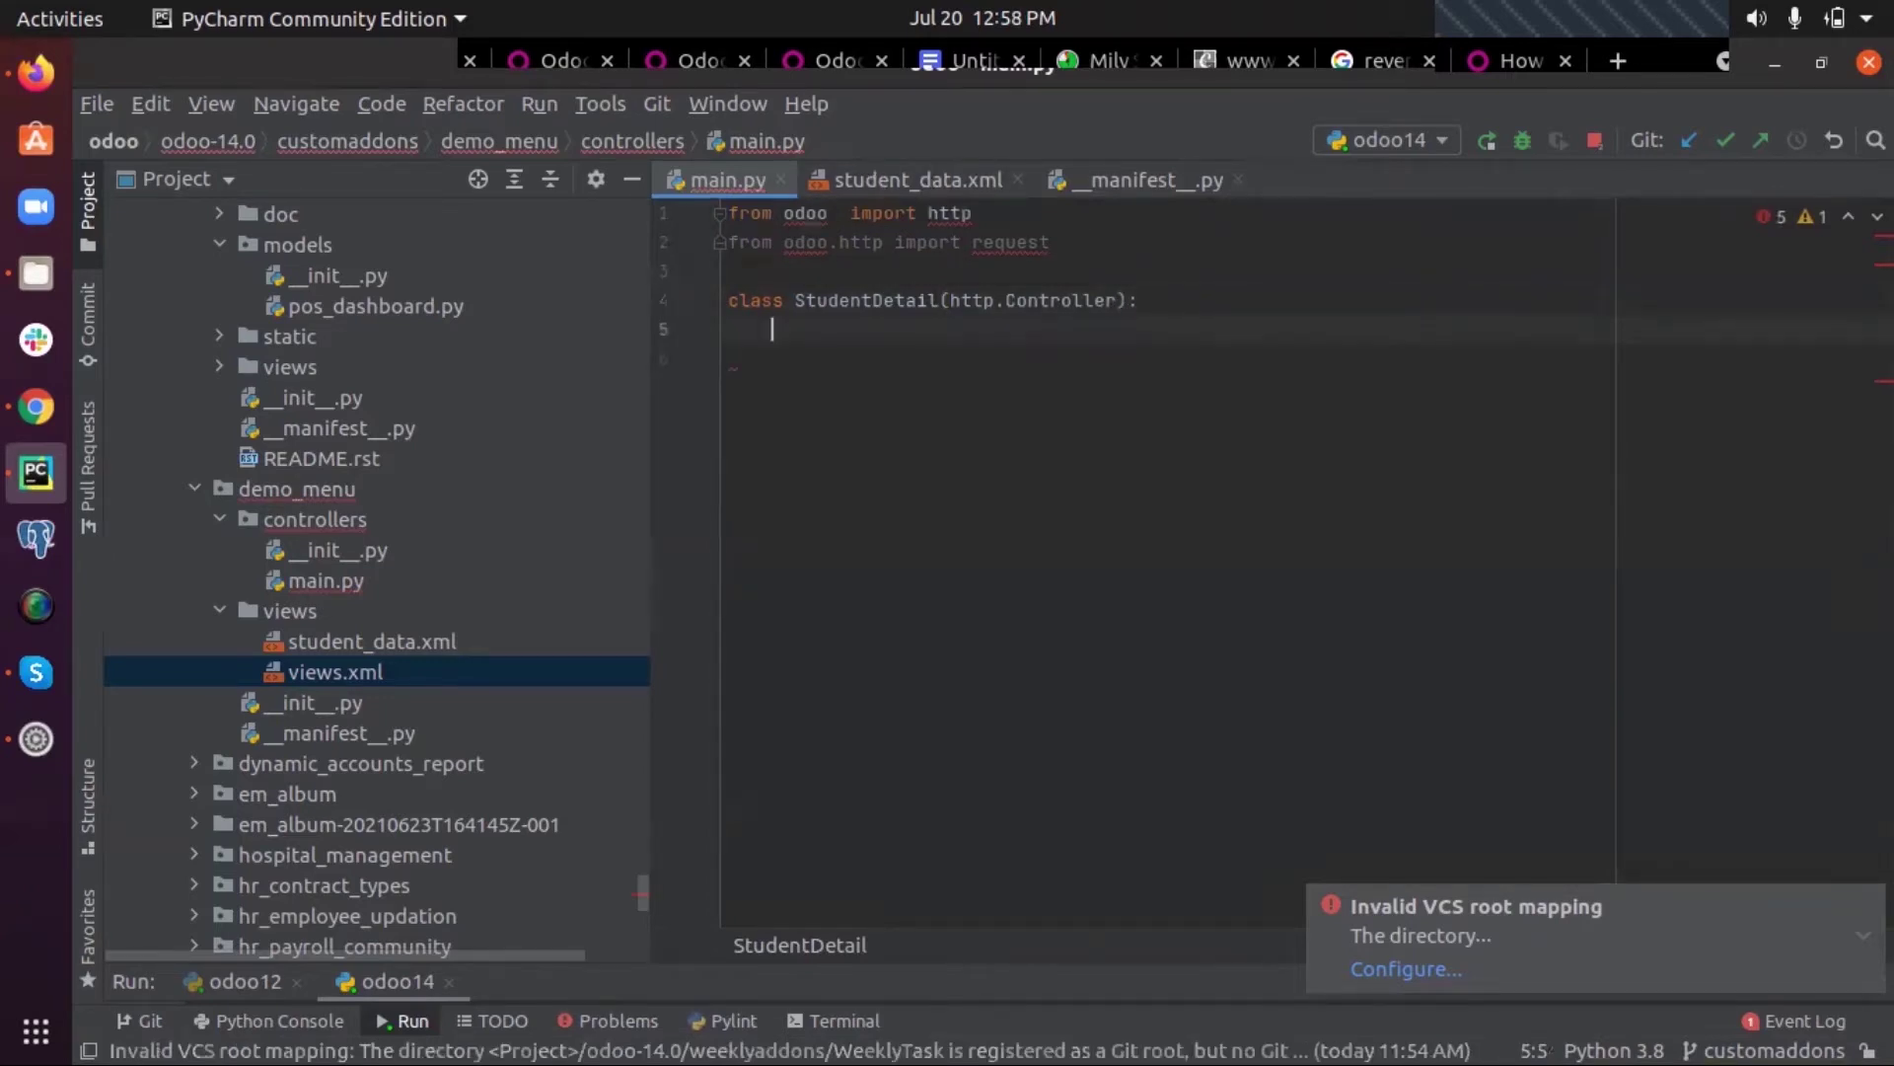
key(Return)
text(@)
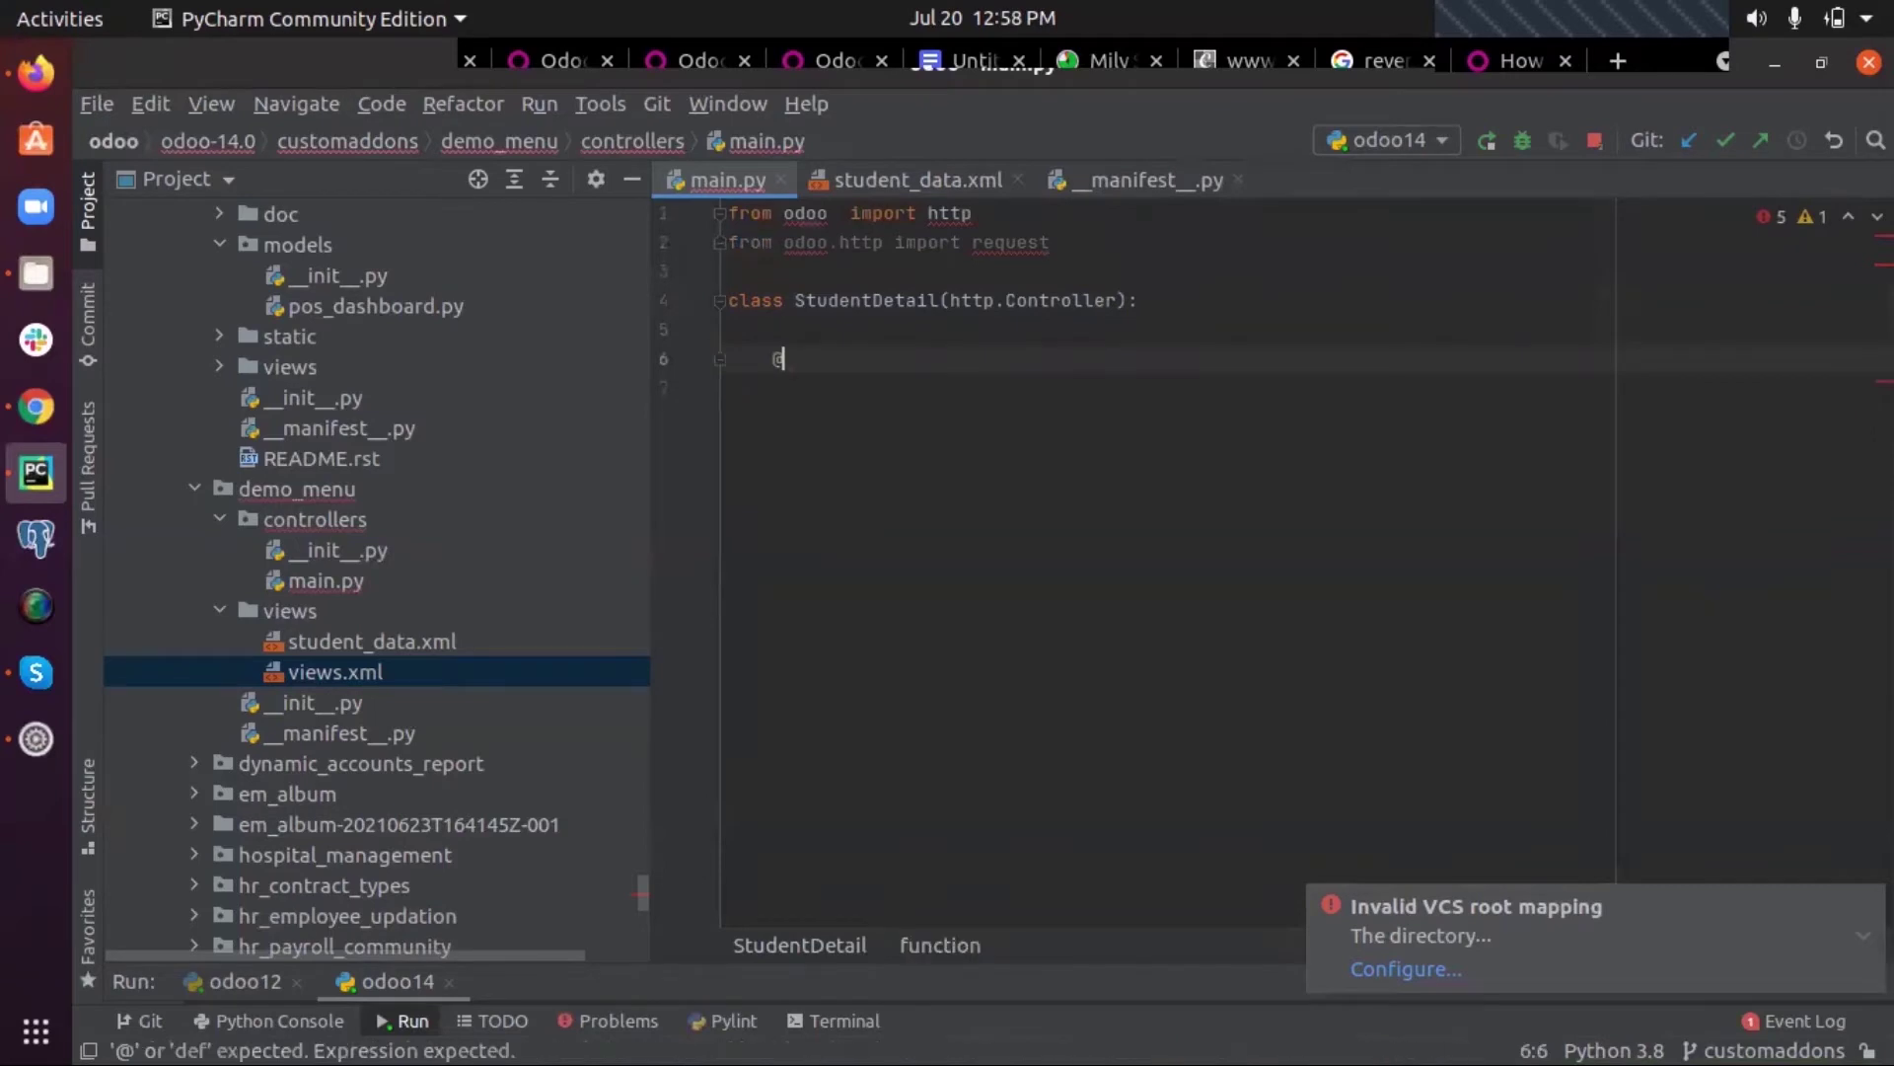
text(http)
text(.)
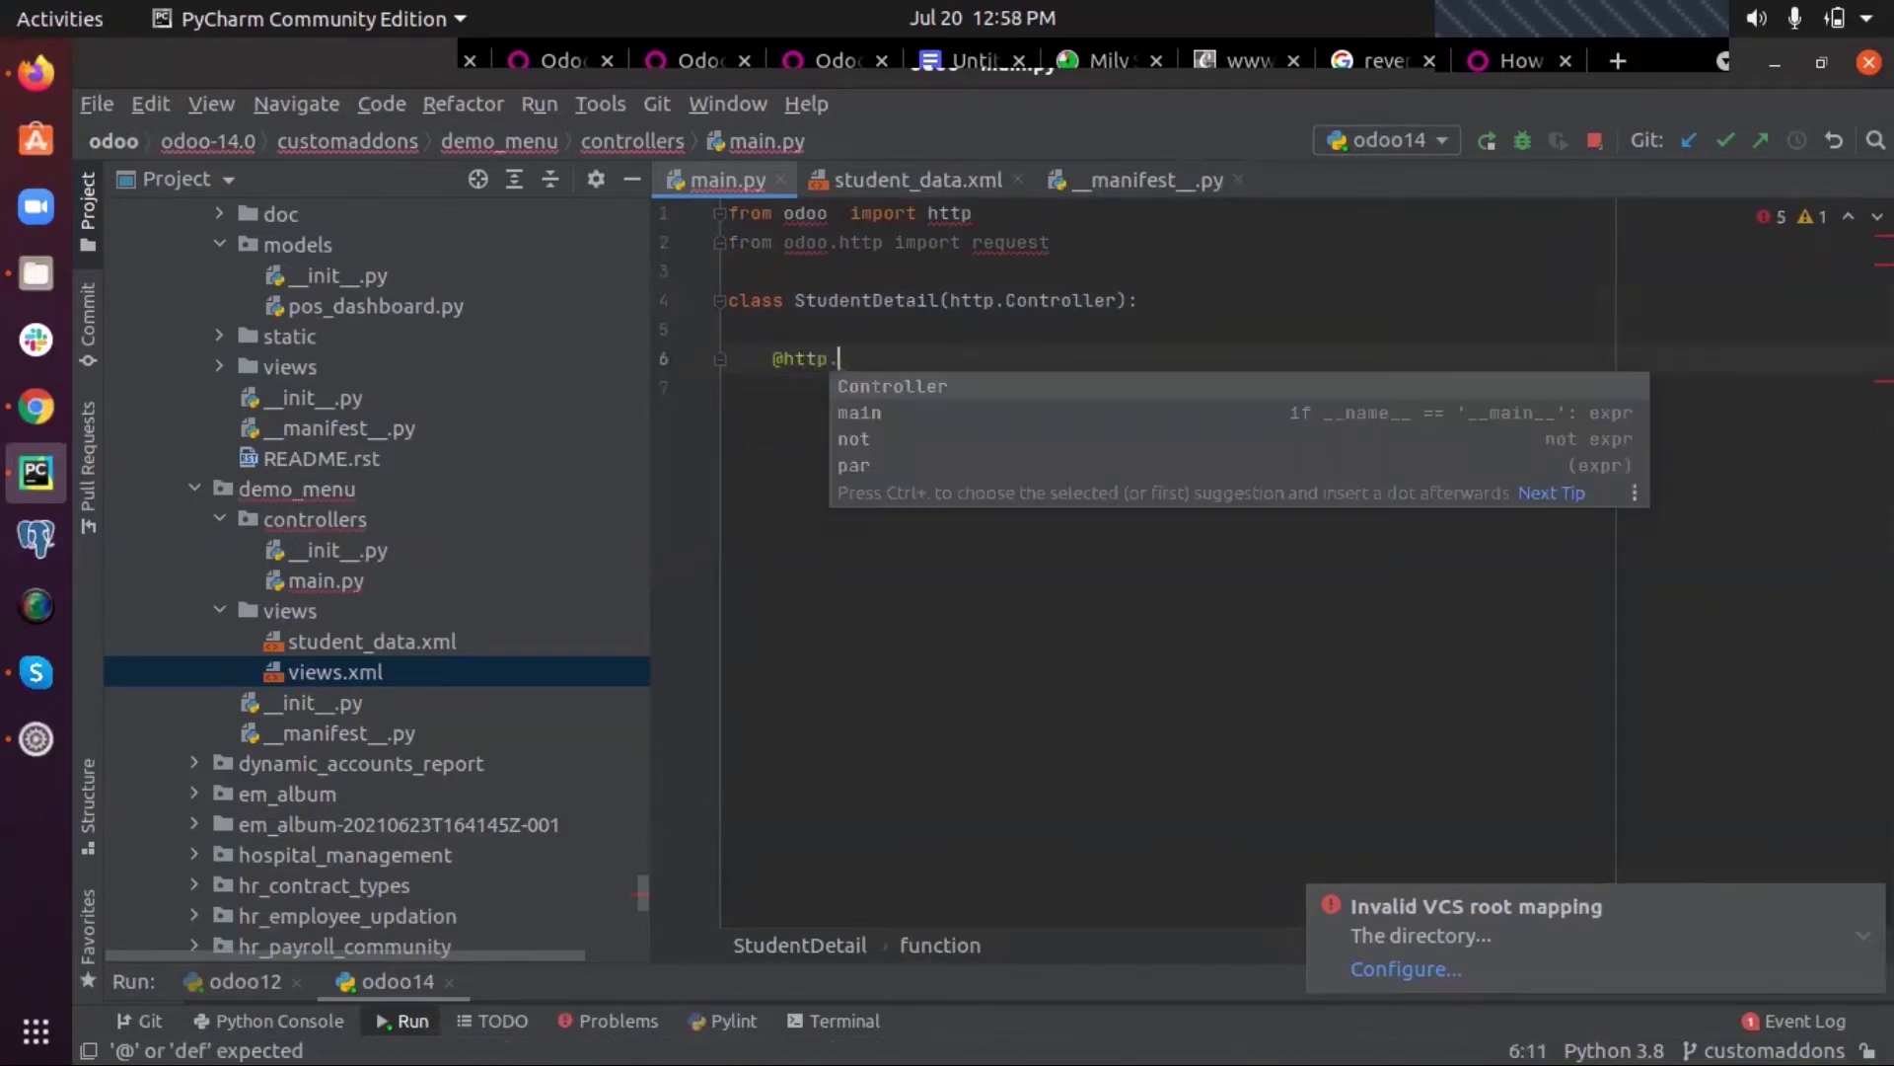
text(route)
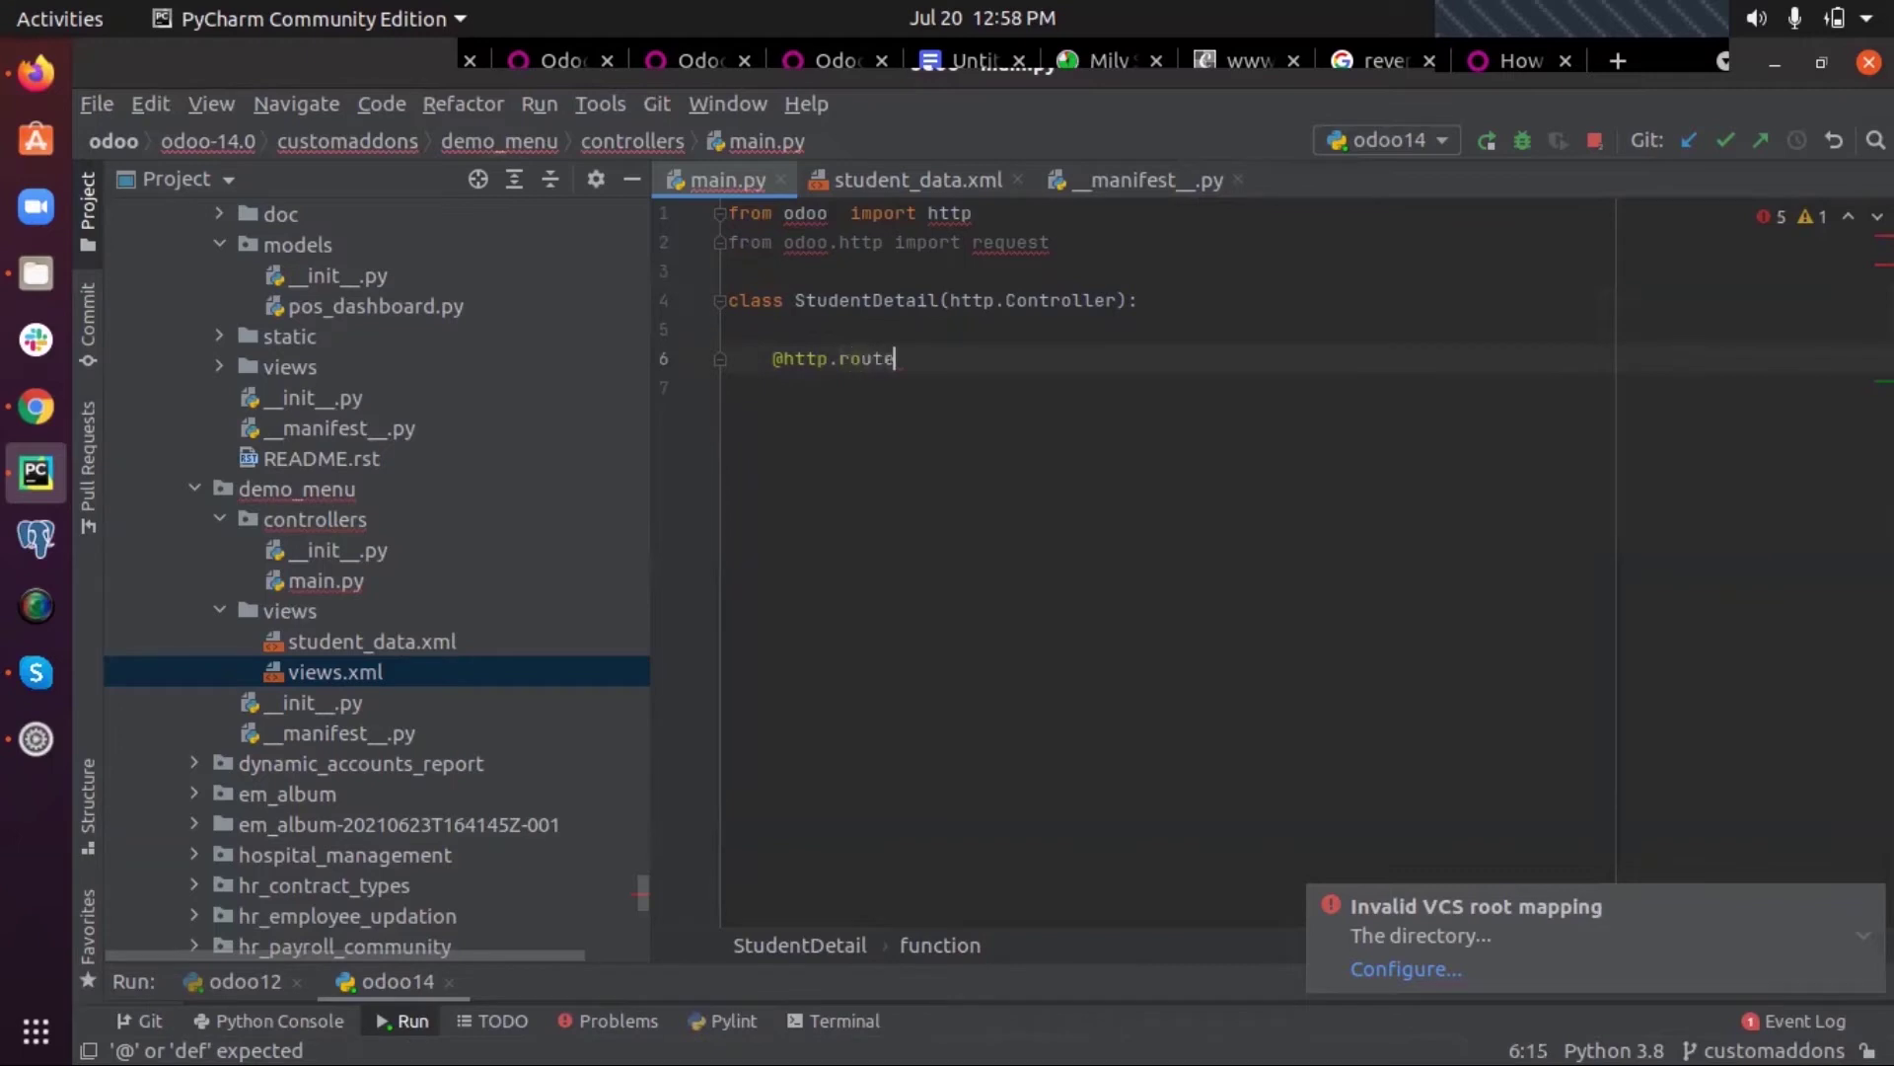
text(()
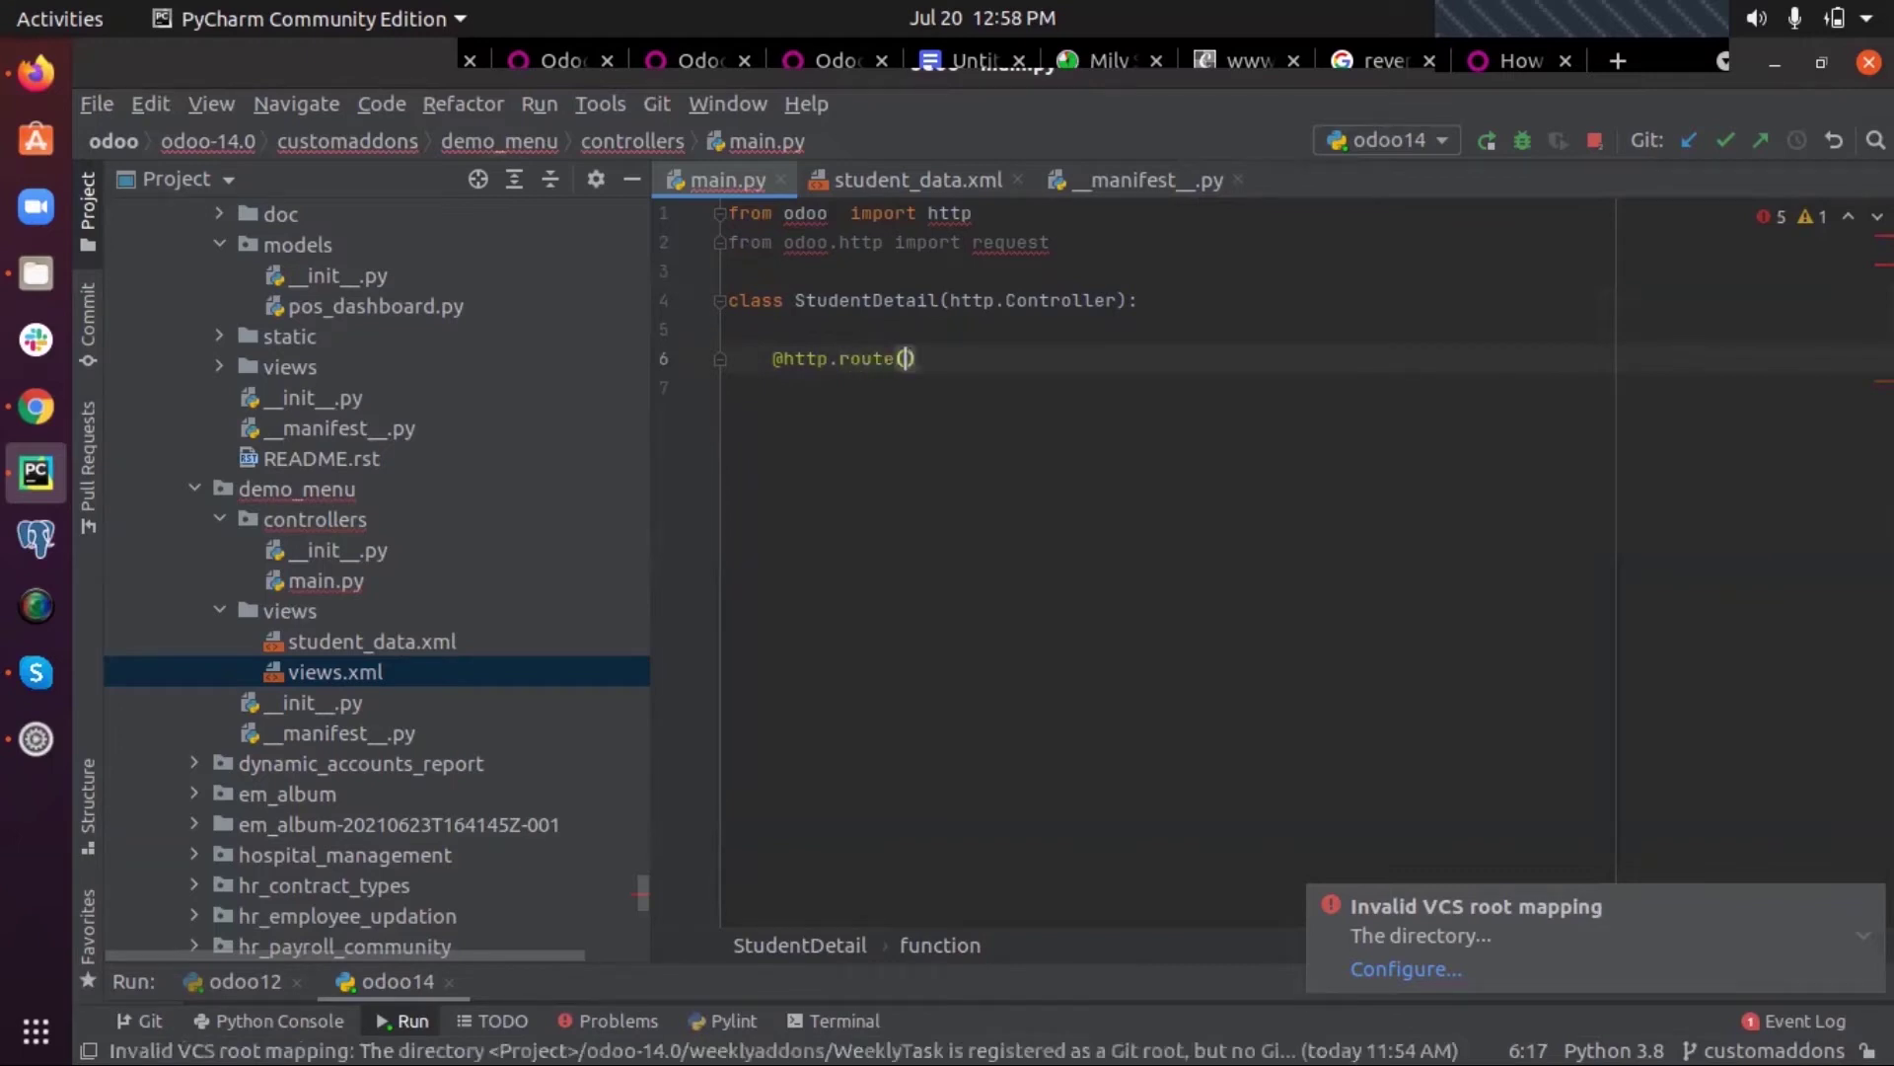
text('/s)
text(tuden)
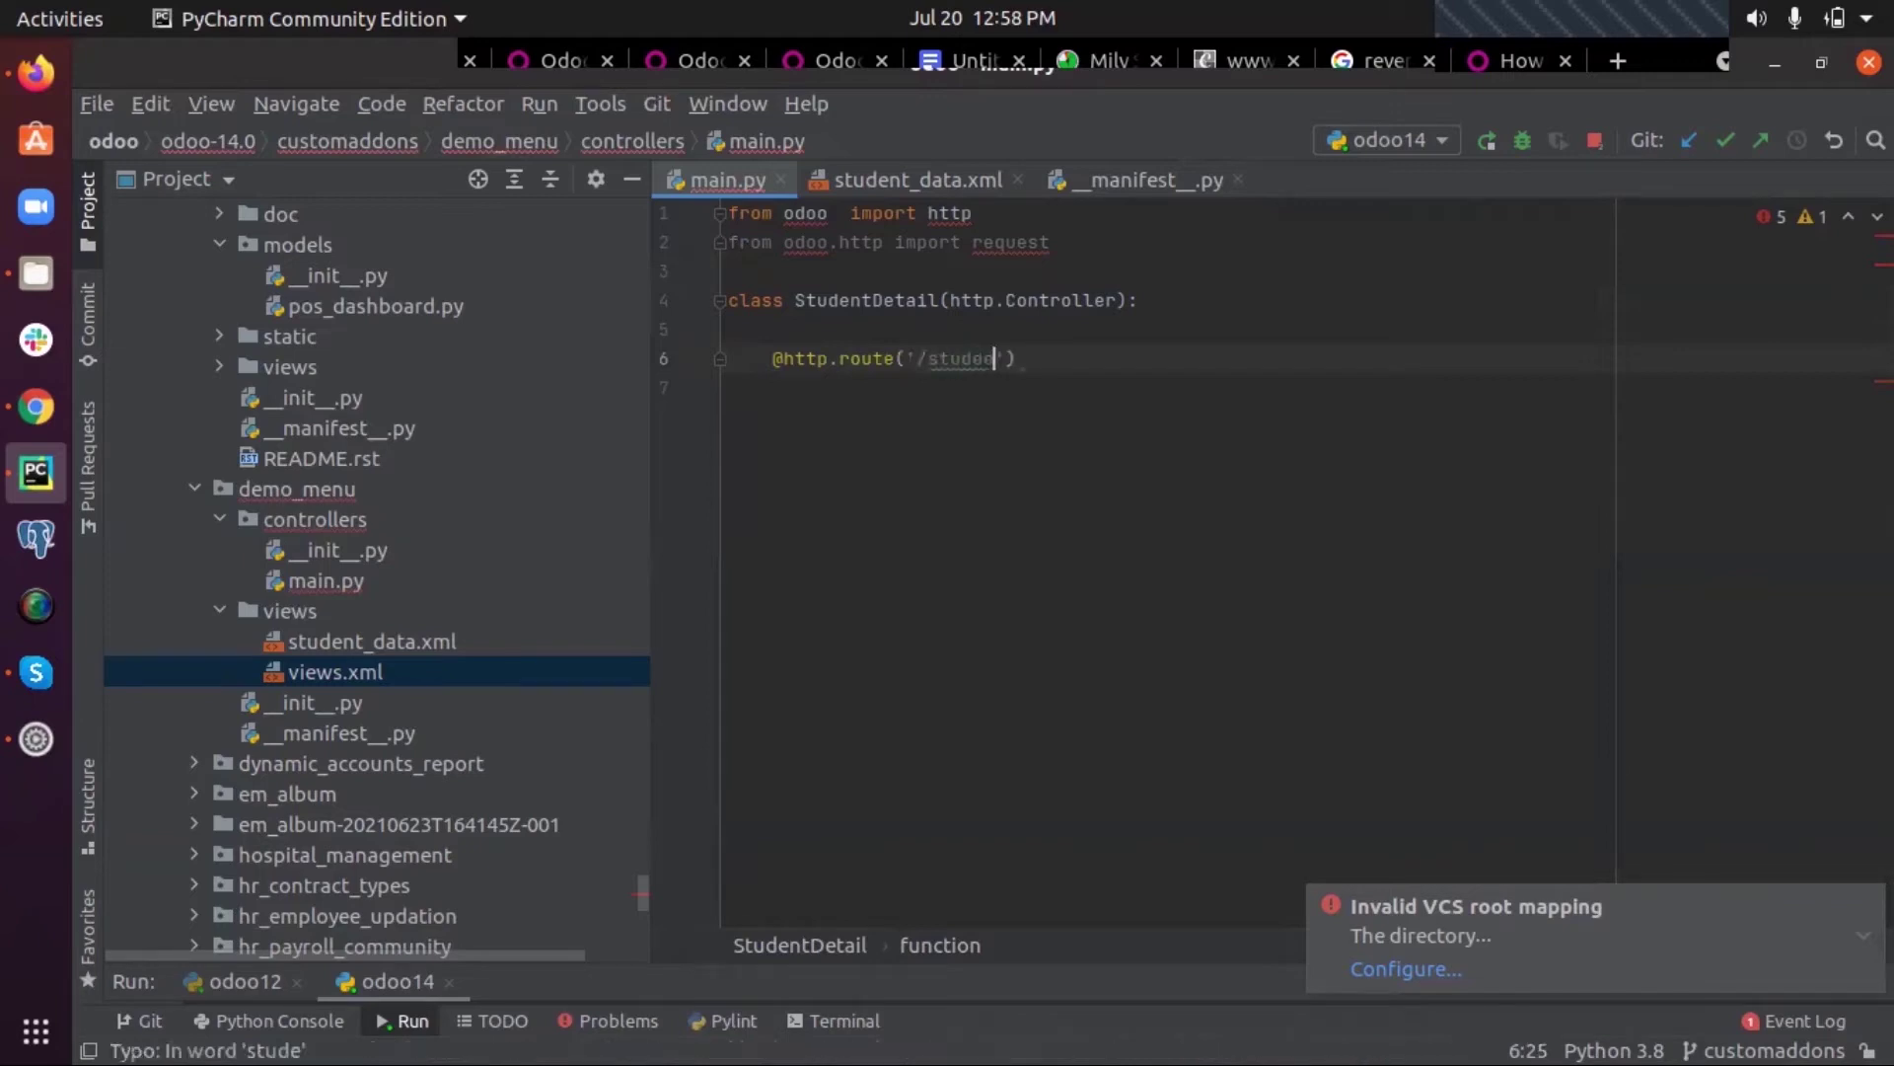
text(t',)
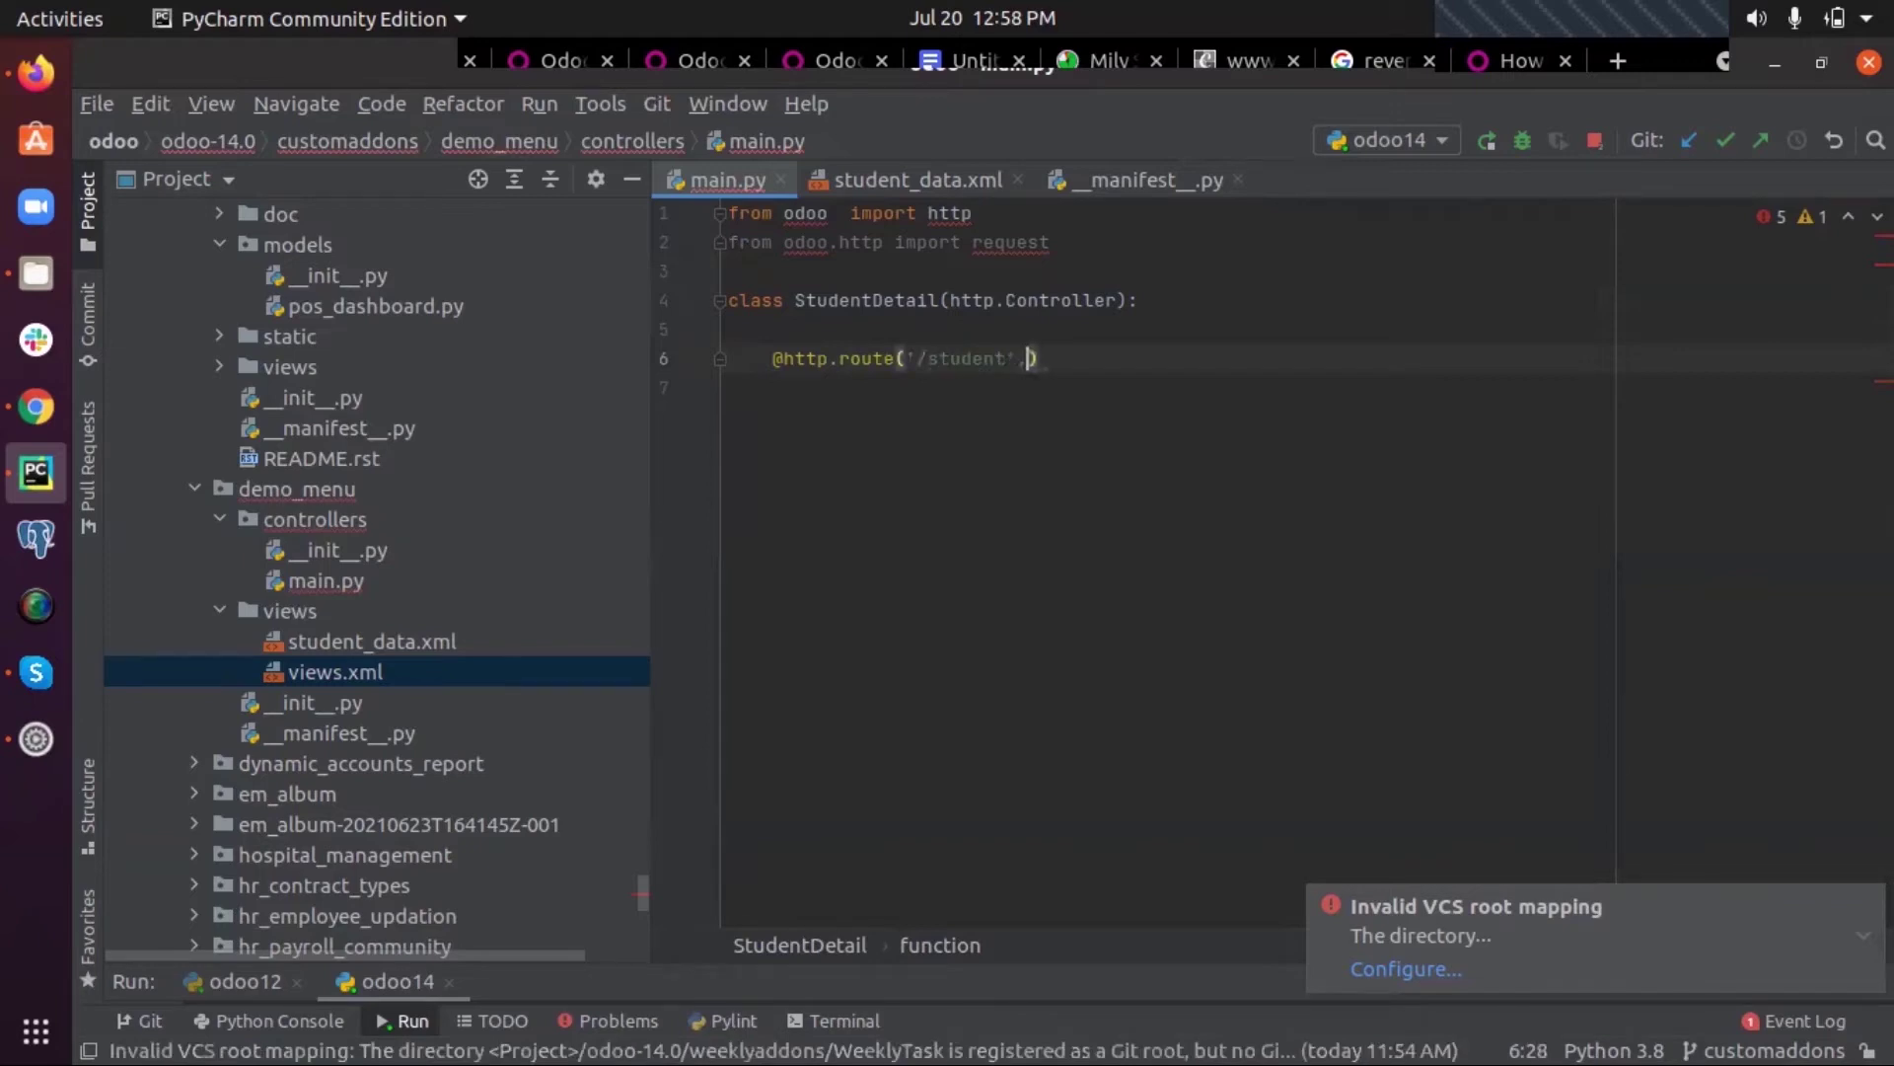
text(auth=)
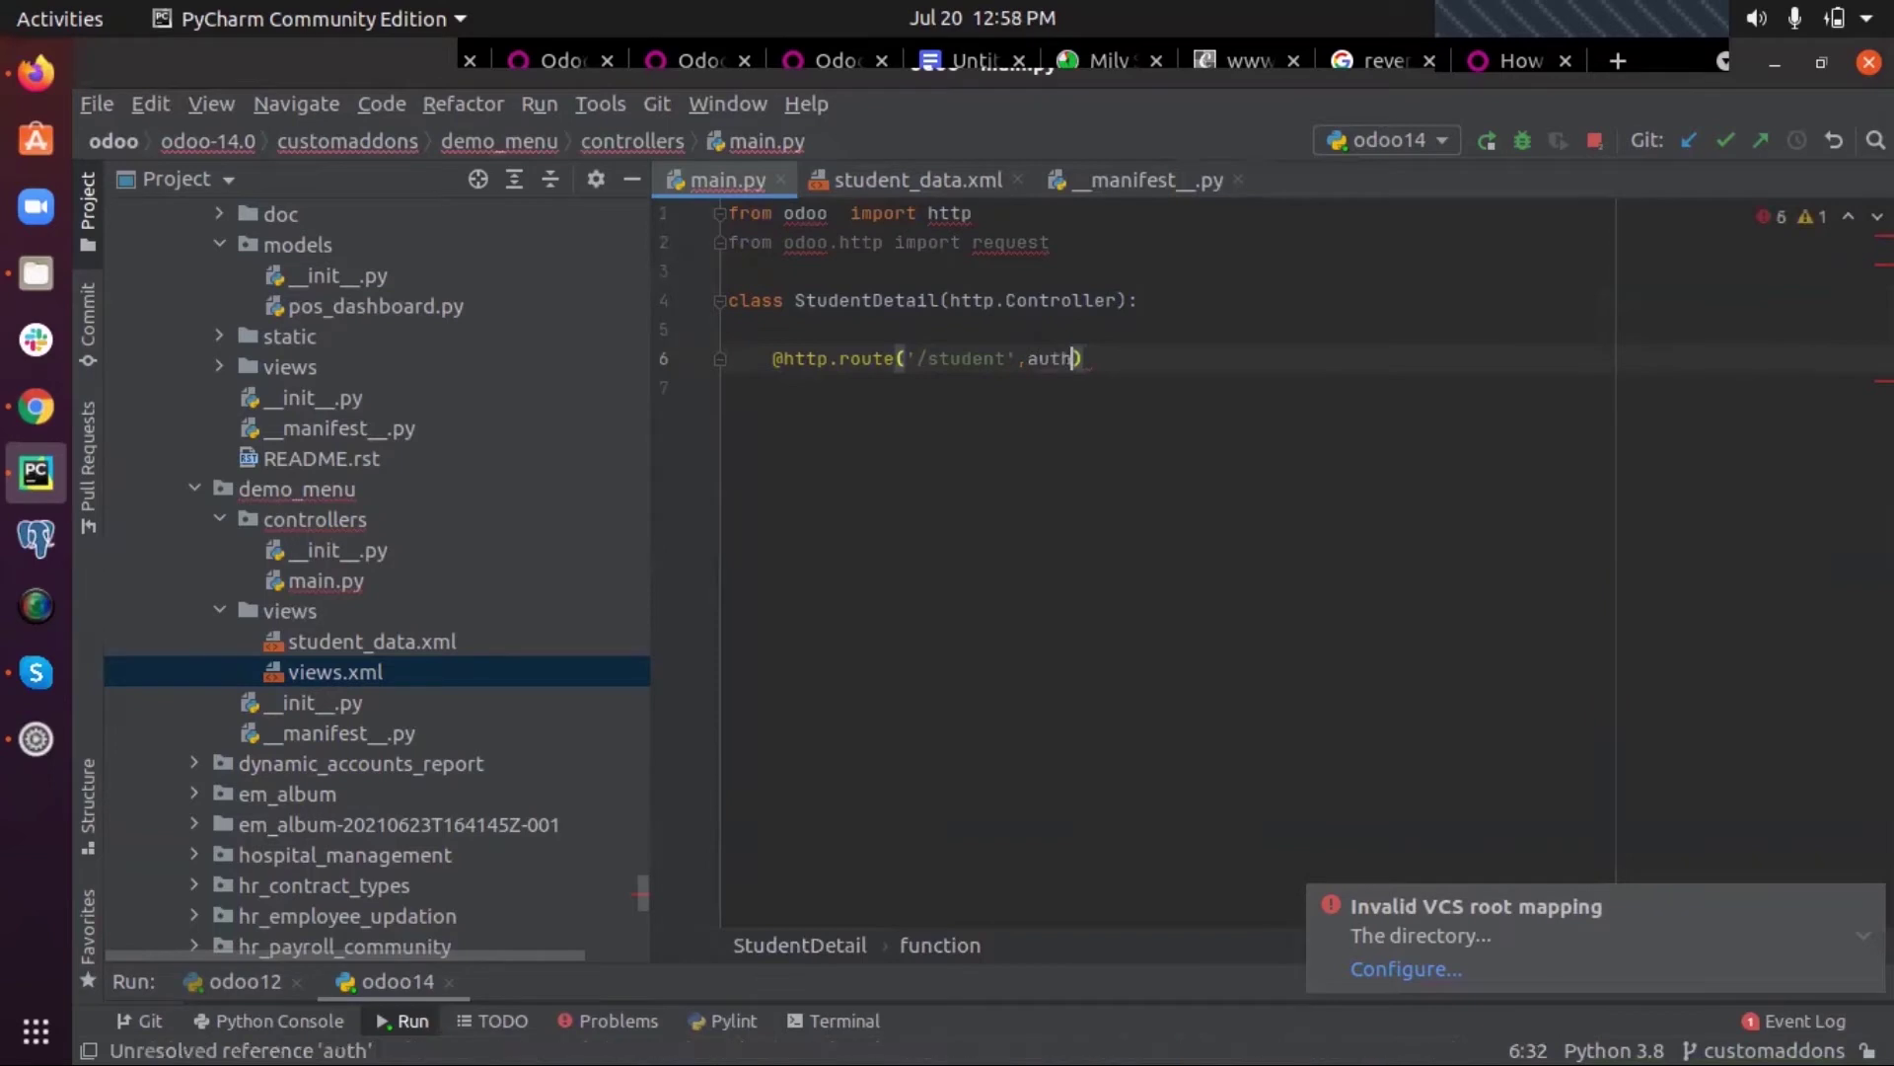
text('pu)
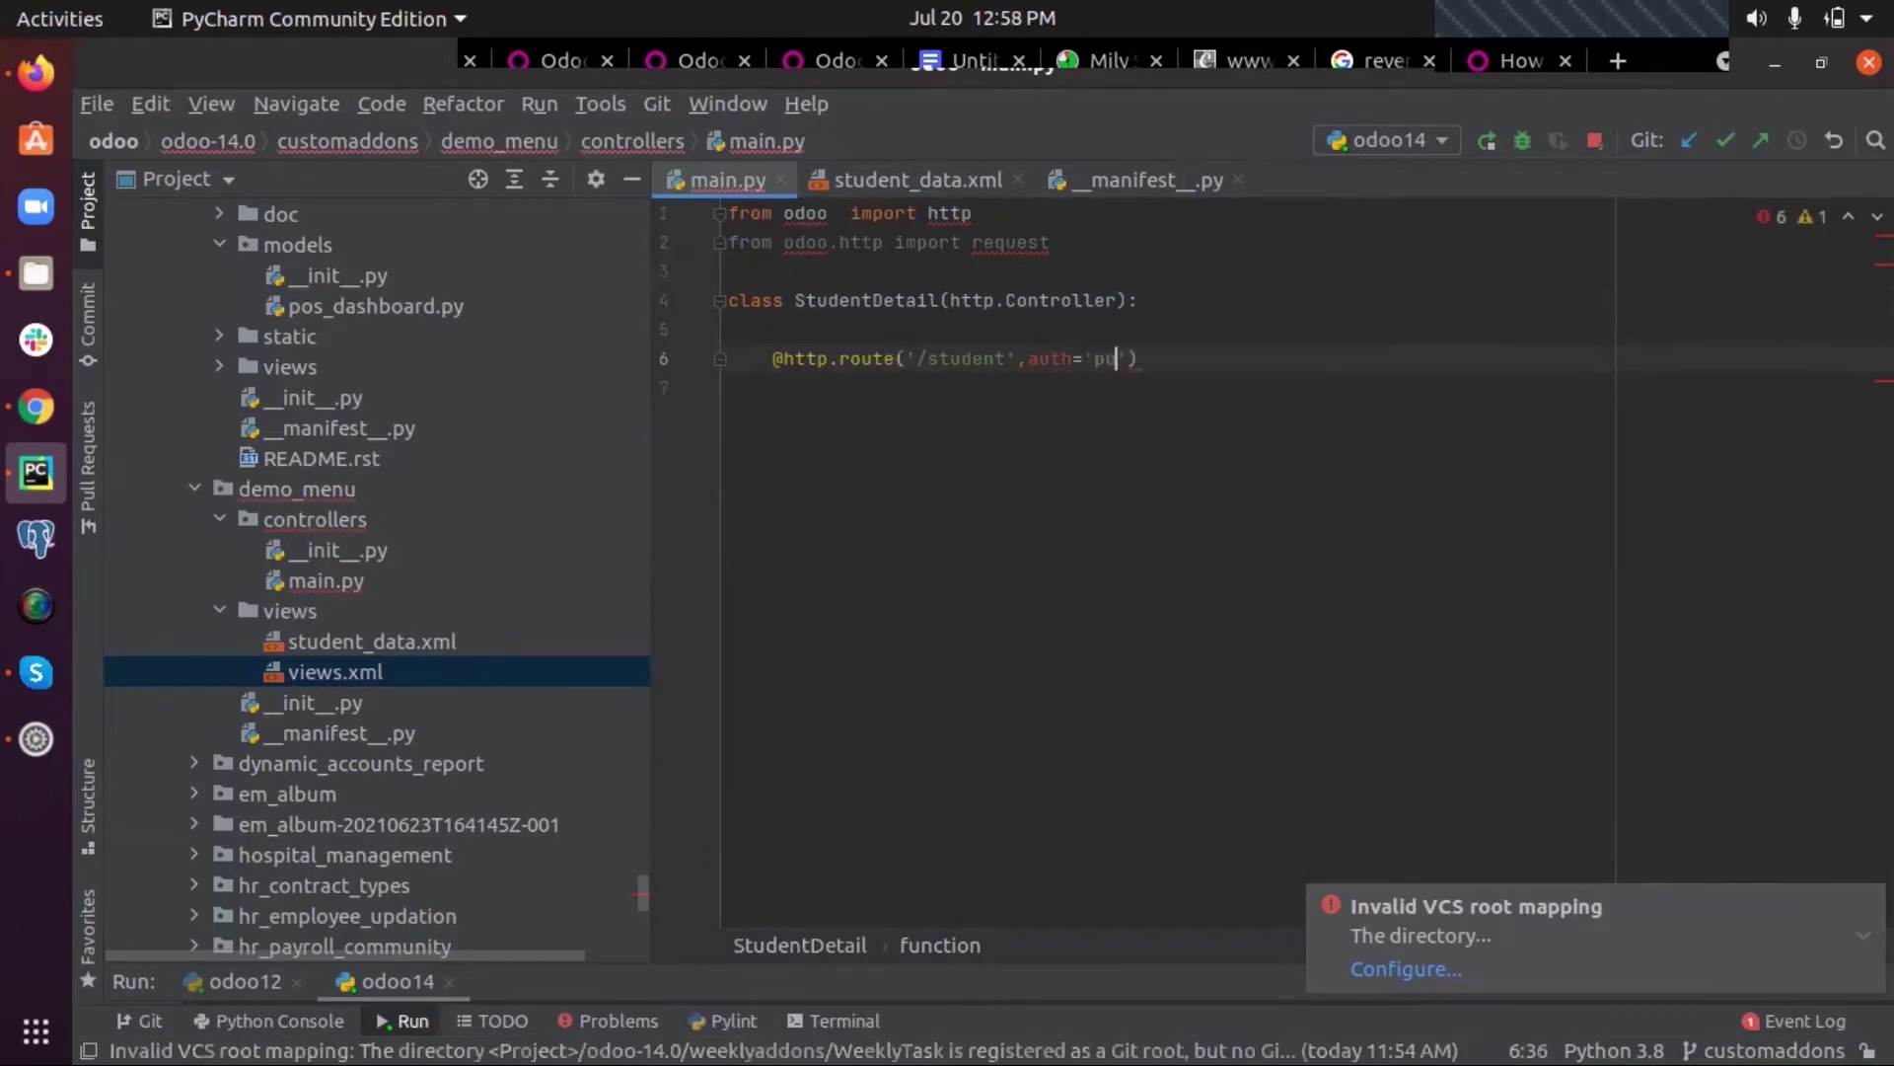
text(blic')
text(,w)
text(ebsi)
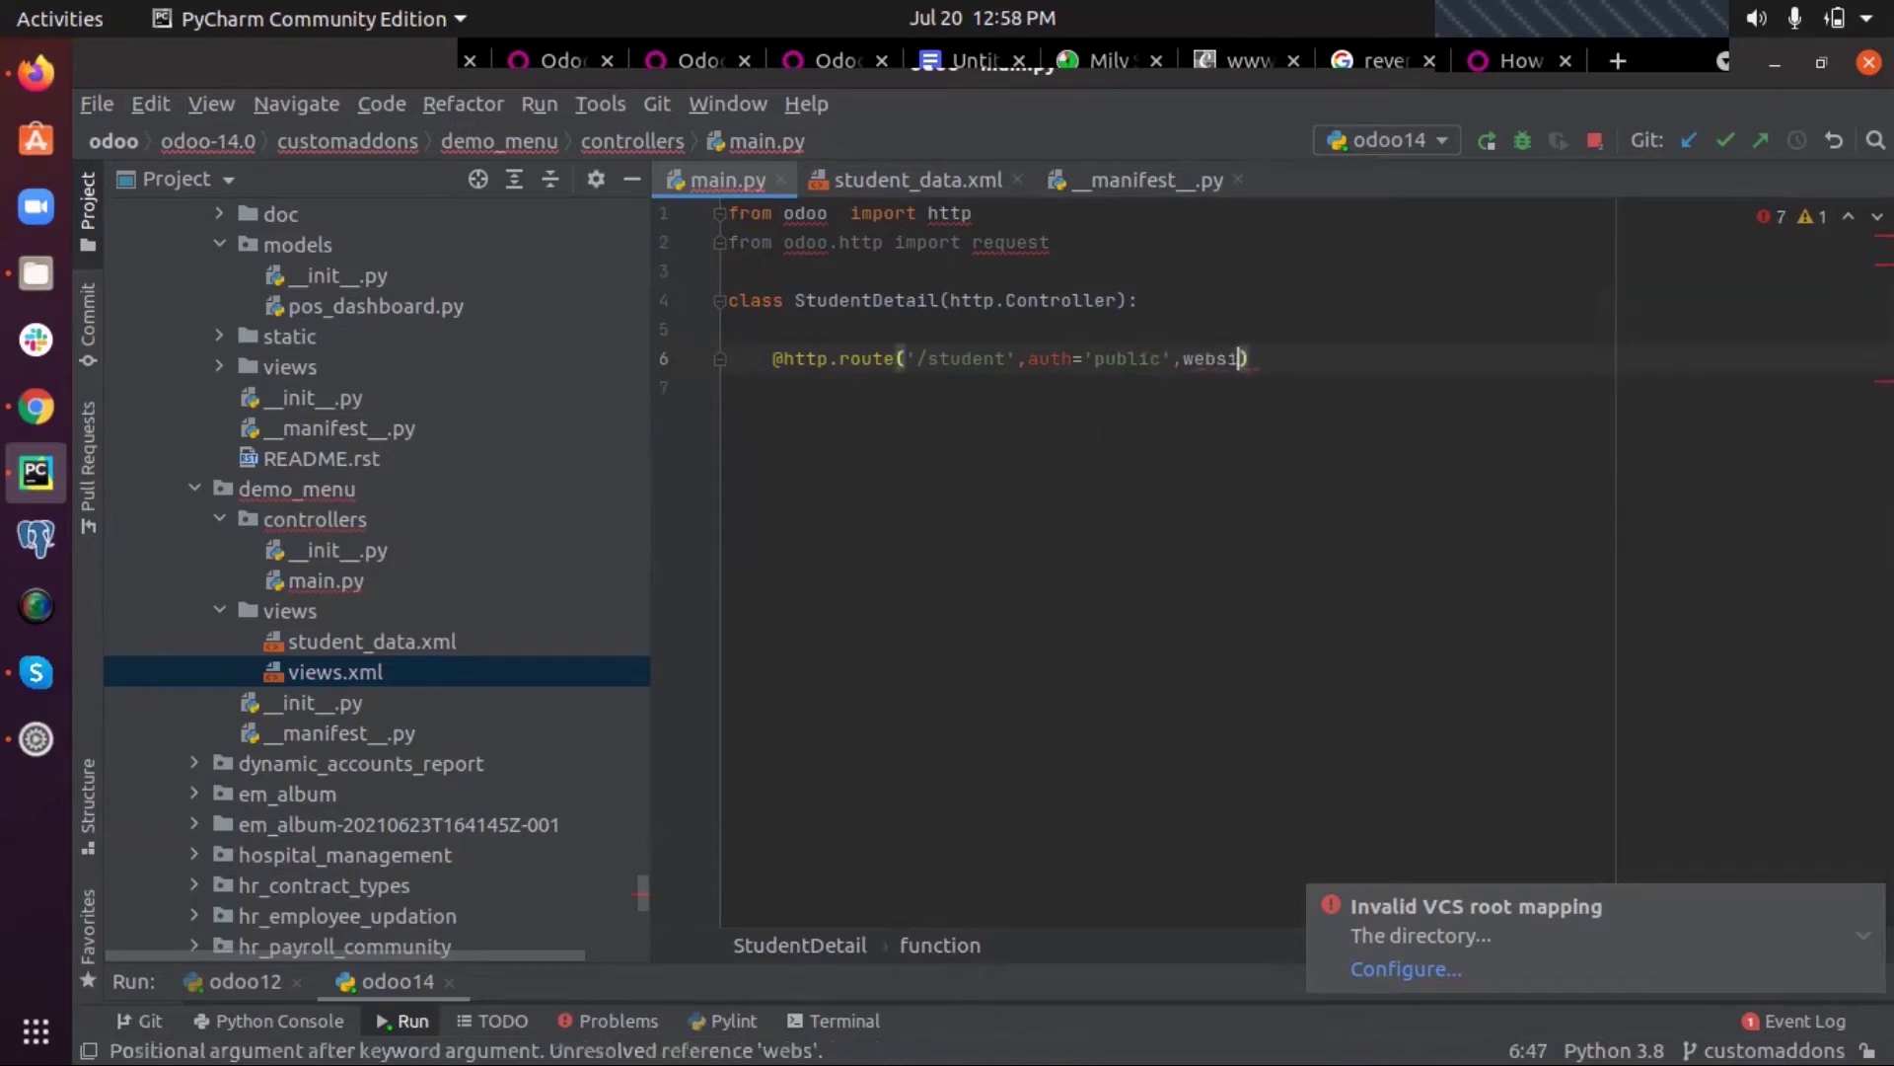
text(te=)
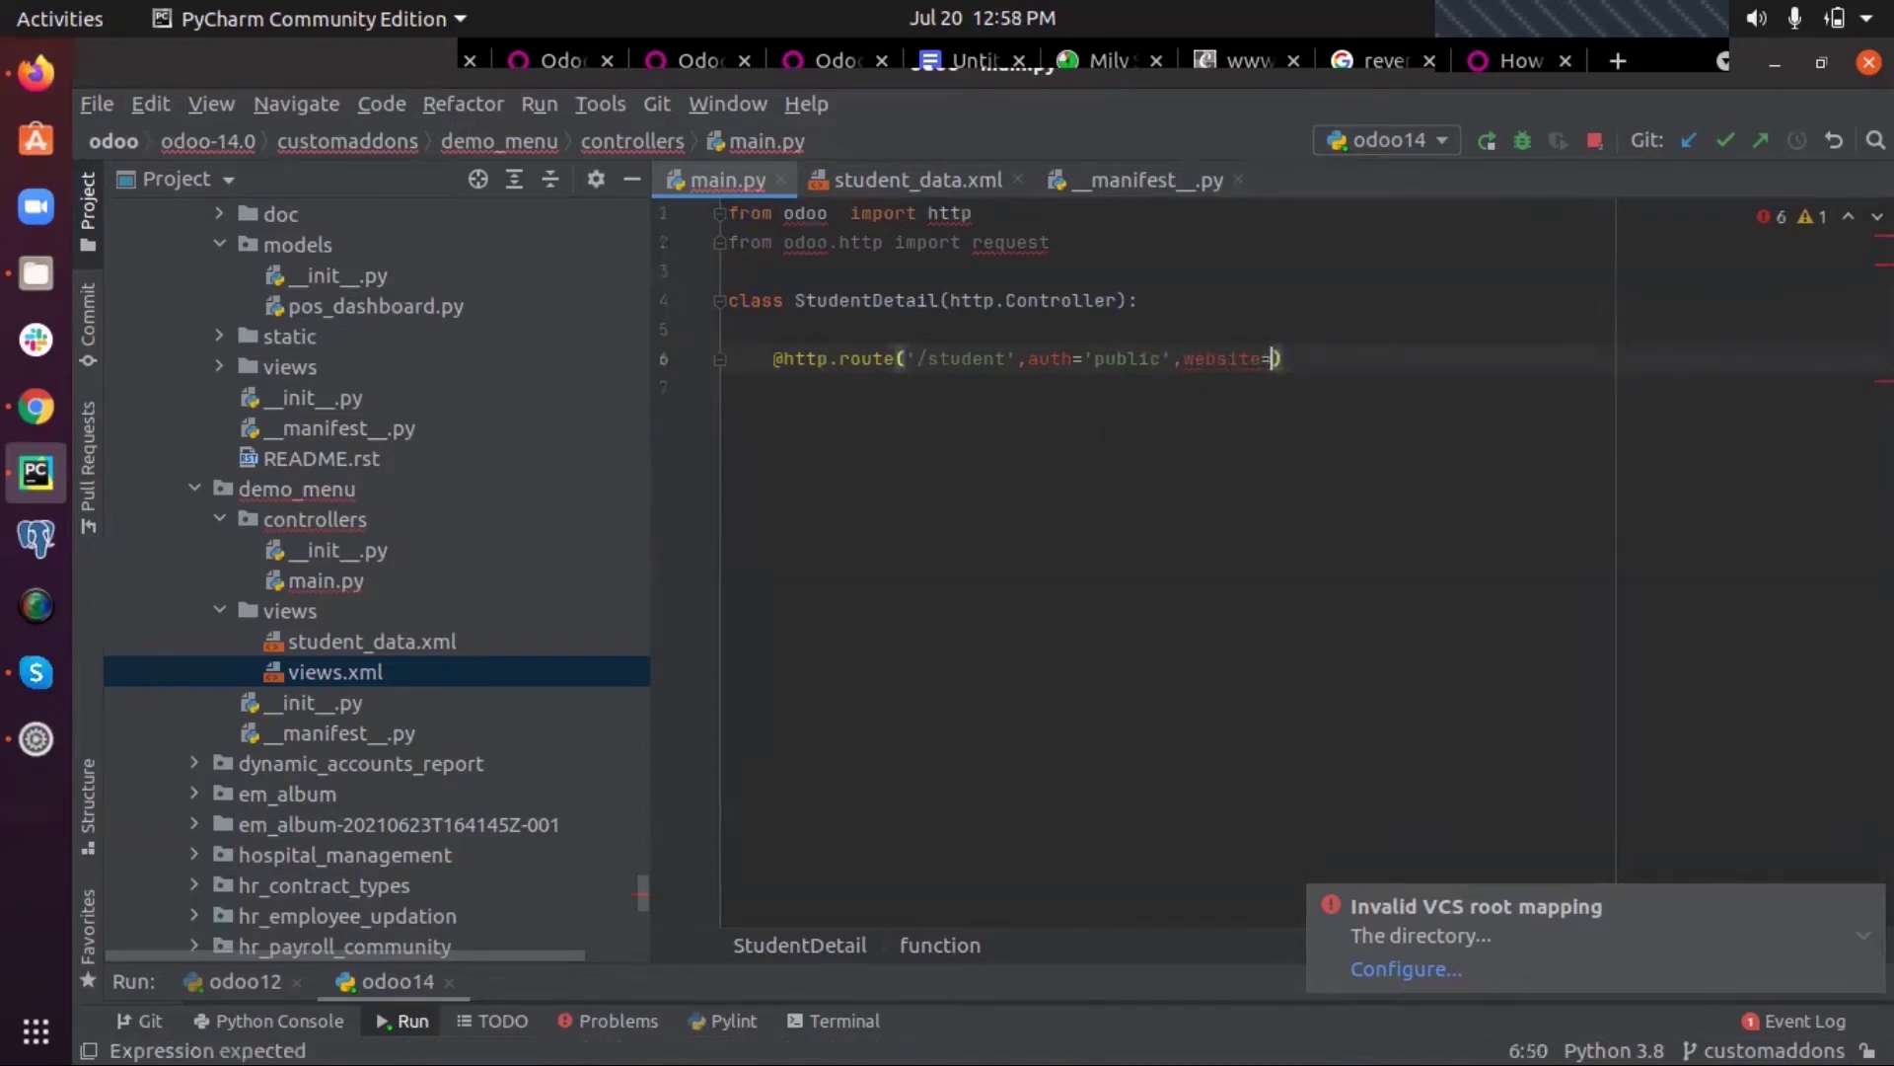
text(Tr)
text(ue)
key(End)
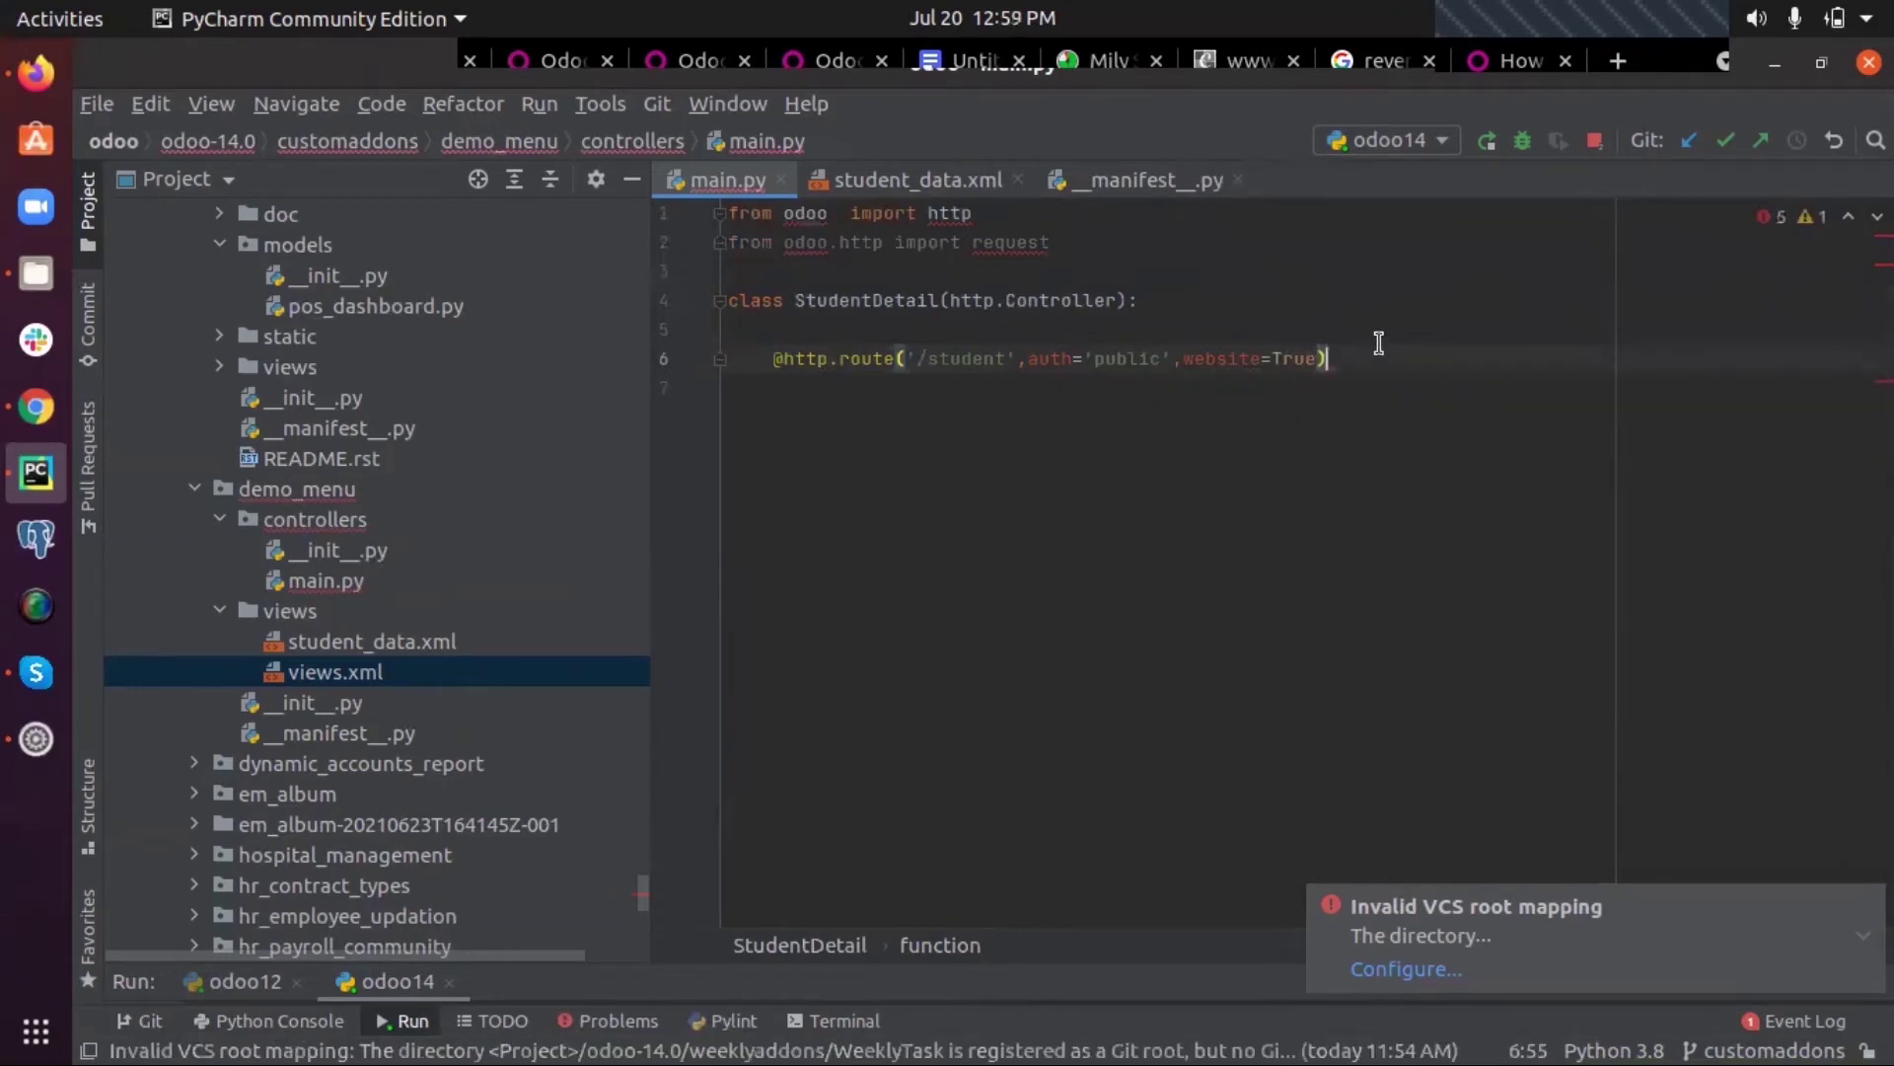
key(Return)
text(def )
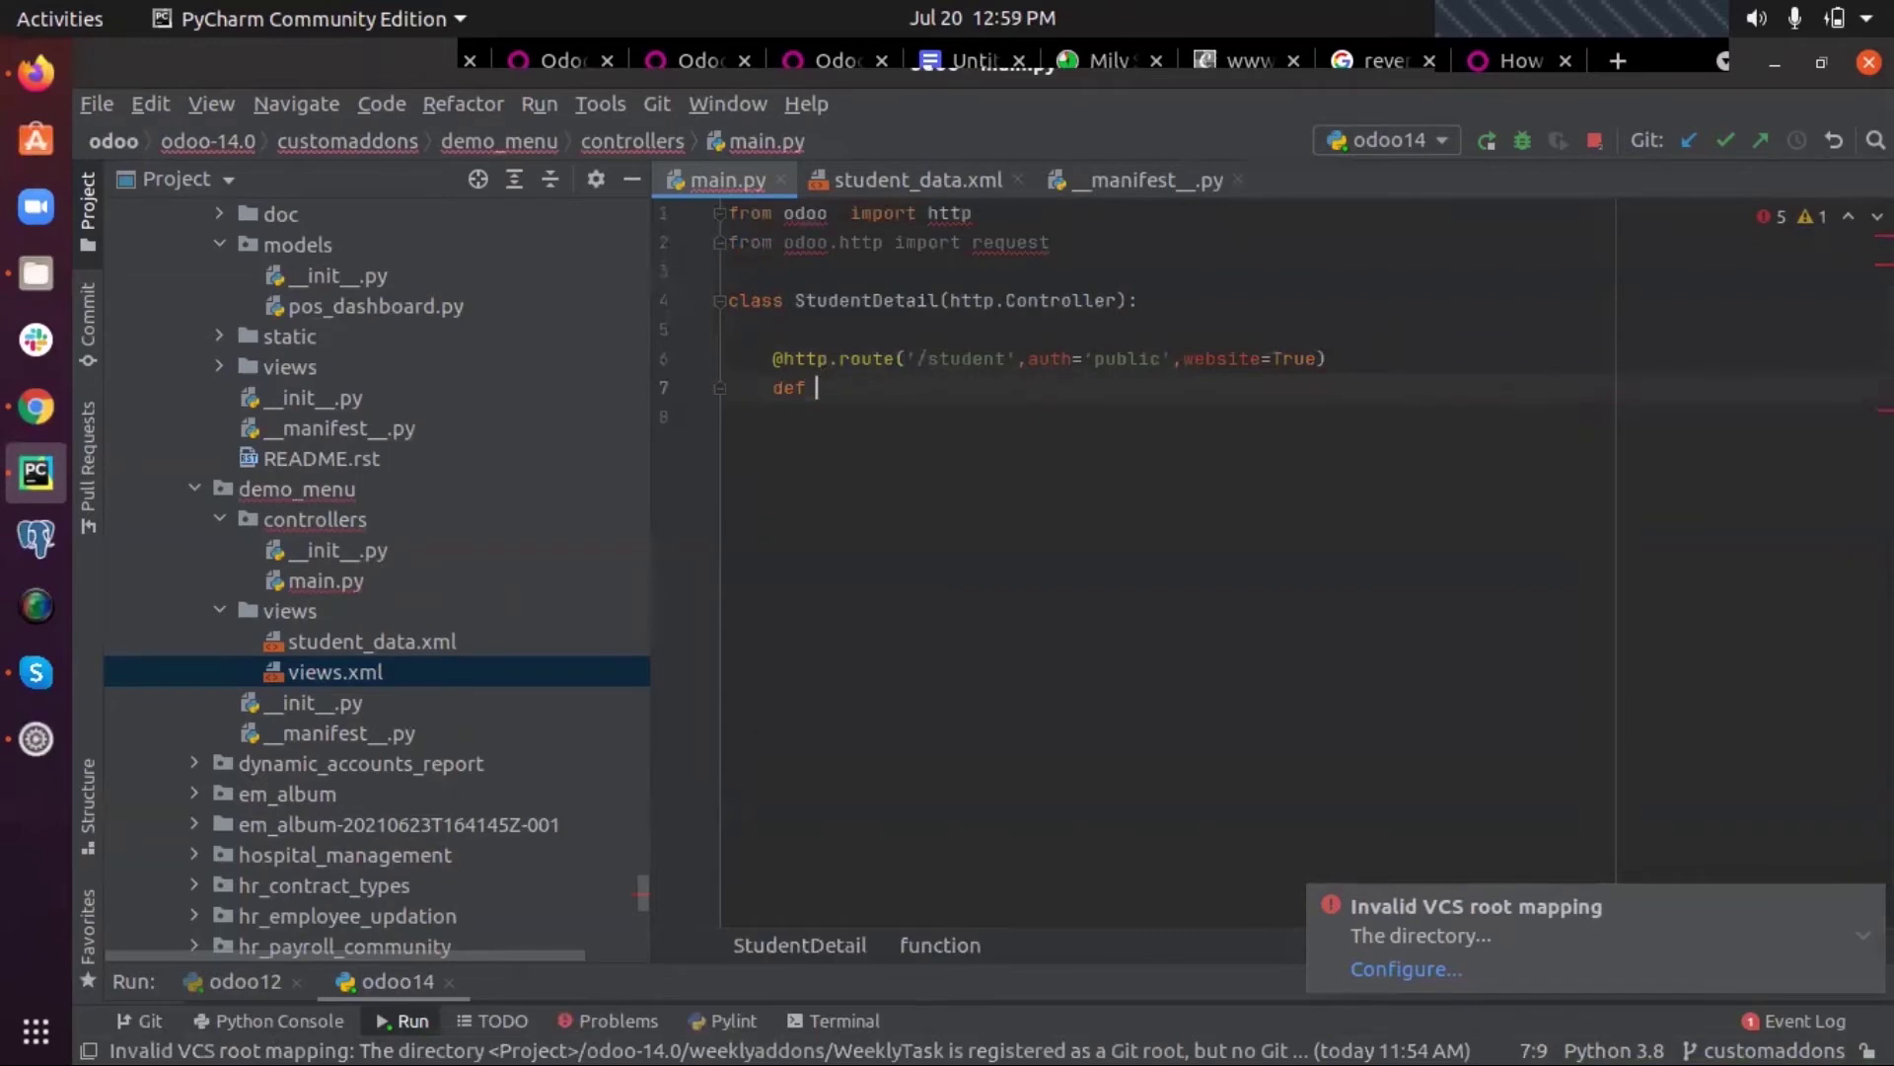
text(index)
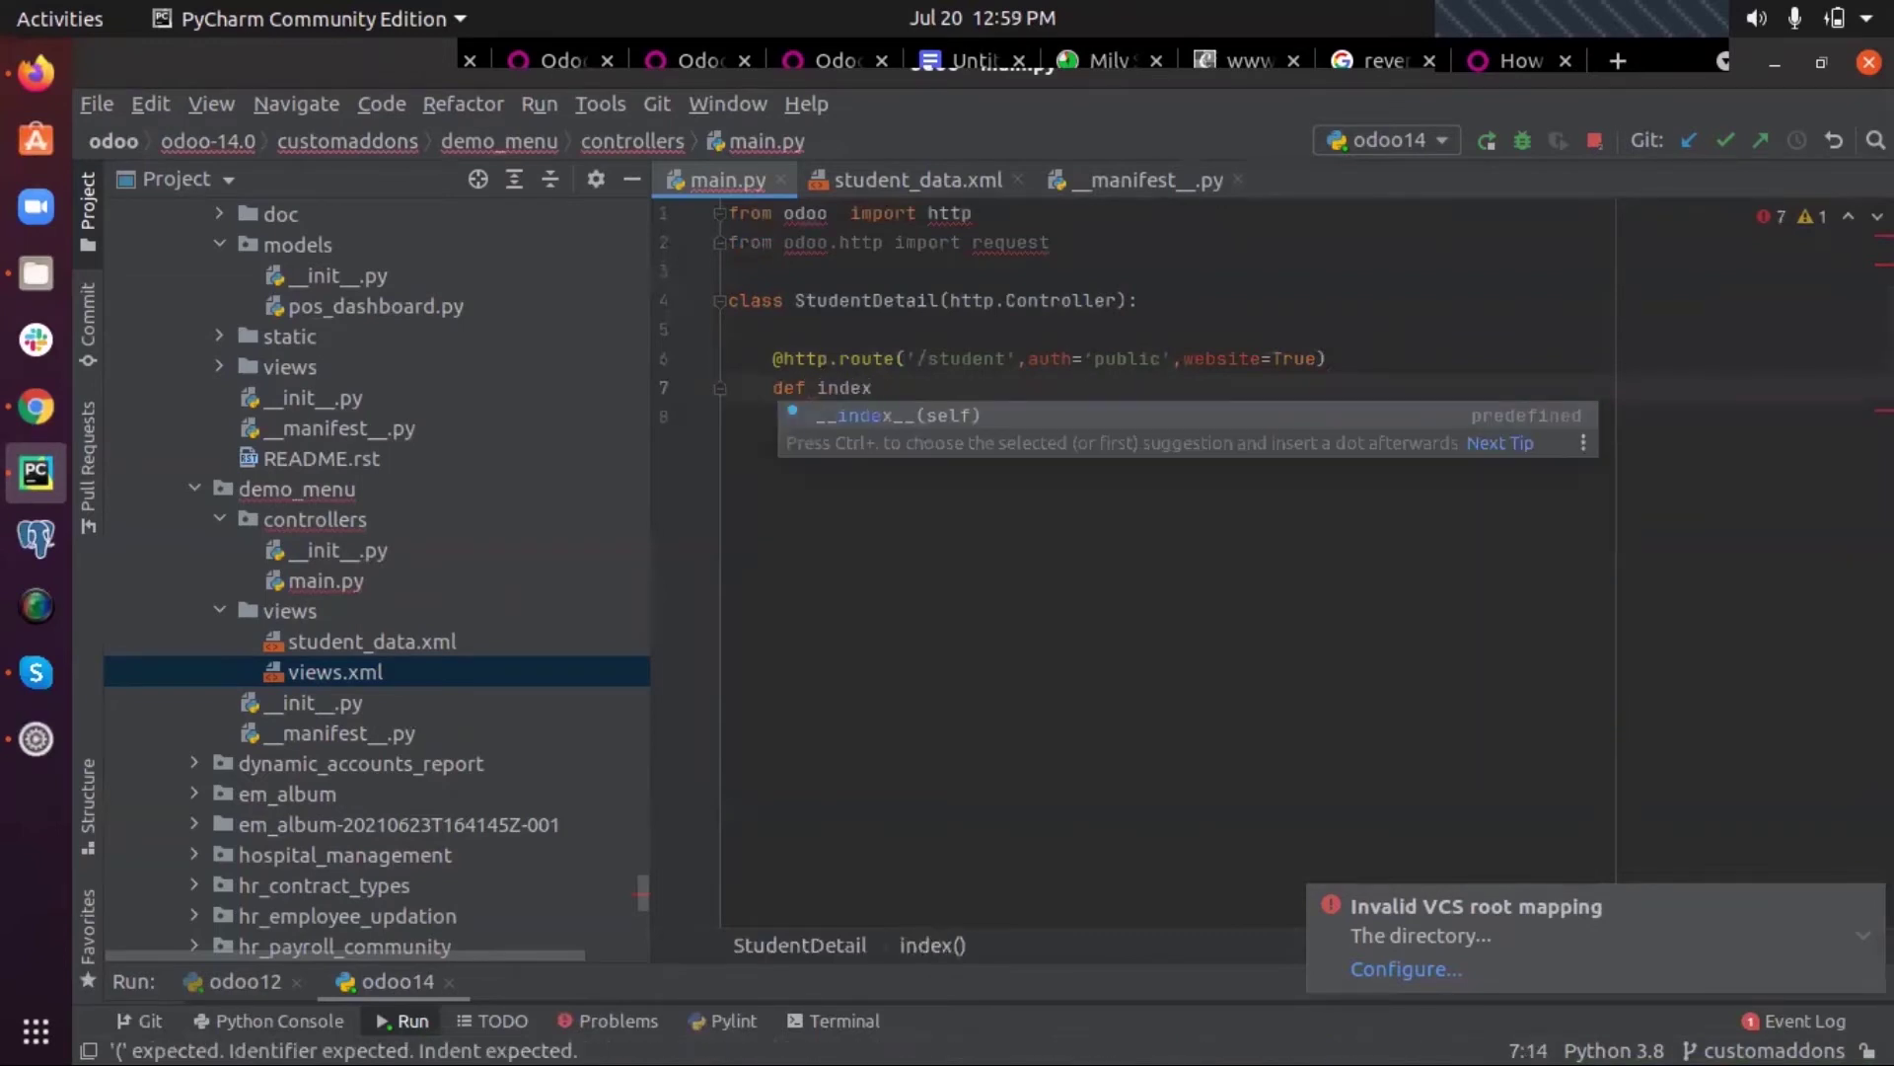
text((self):)
Define index(self) returning request.render('demo_menu.student_data') below the route
key(End)
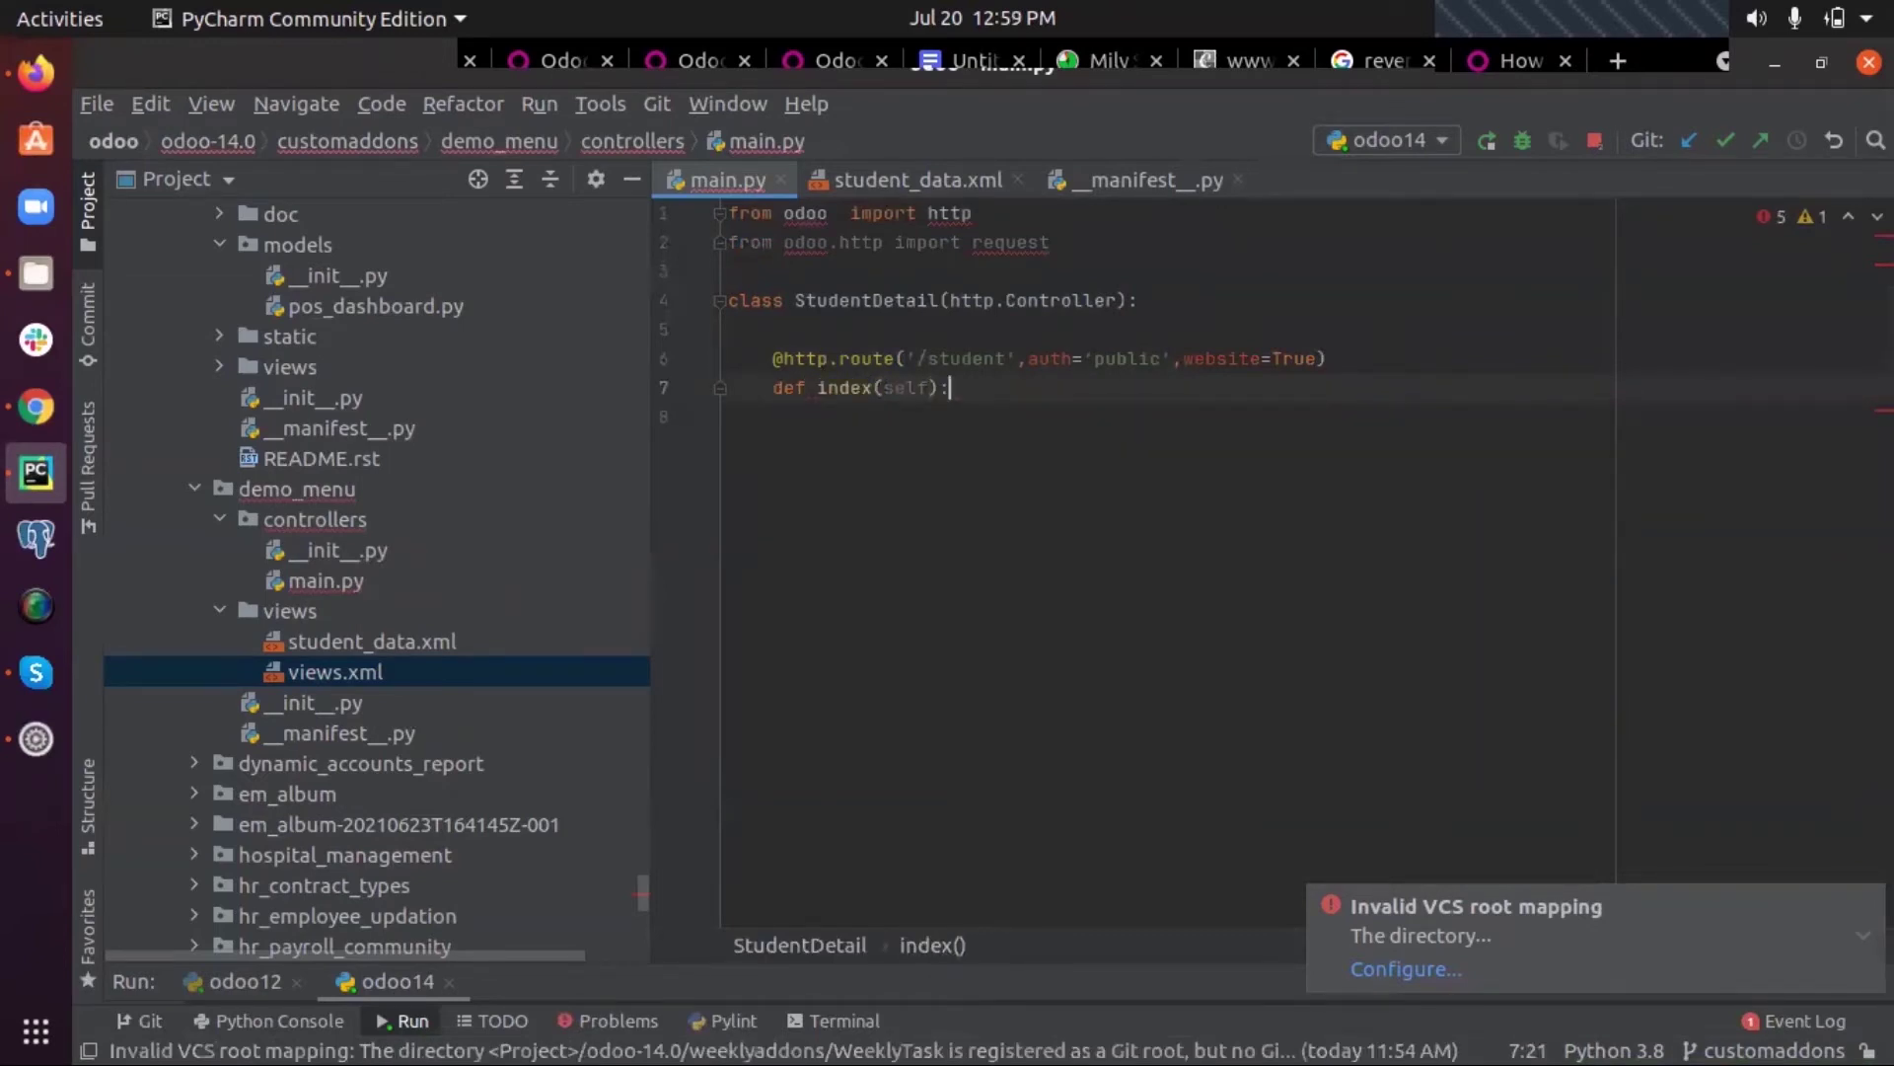
key(Return)
text(ret)
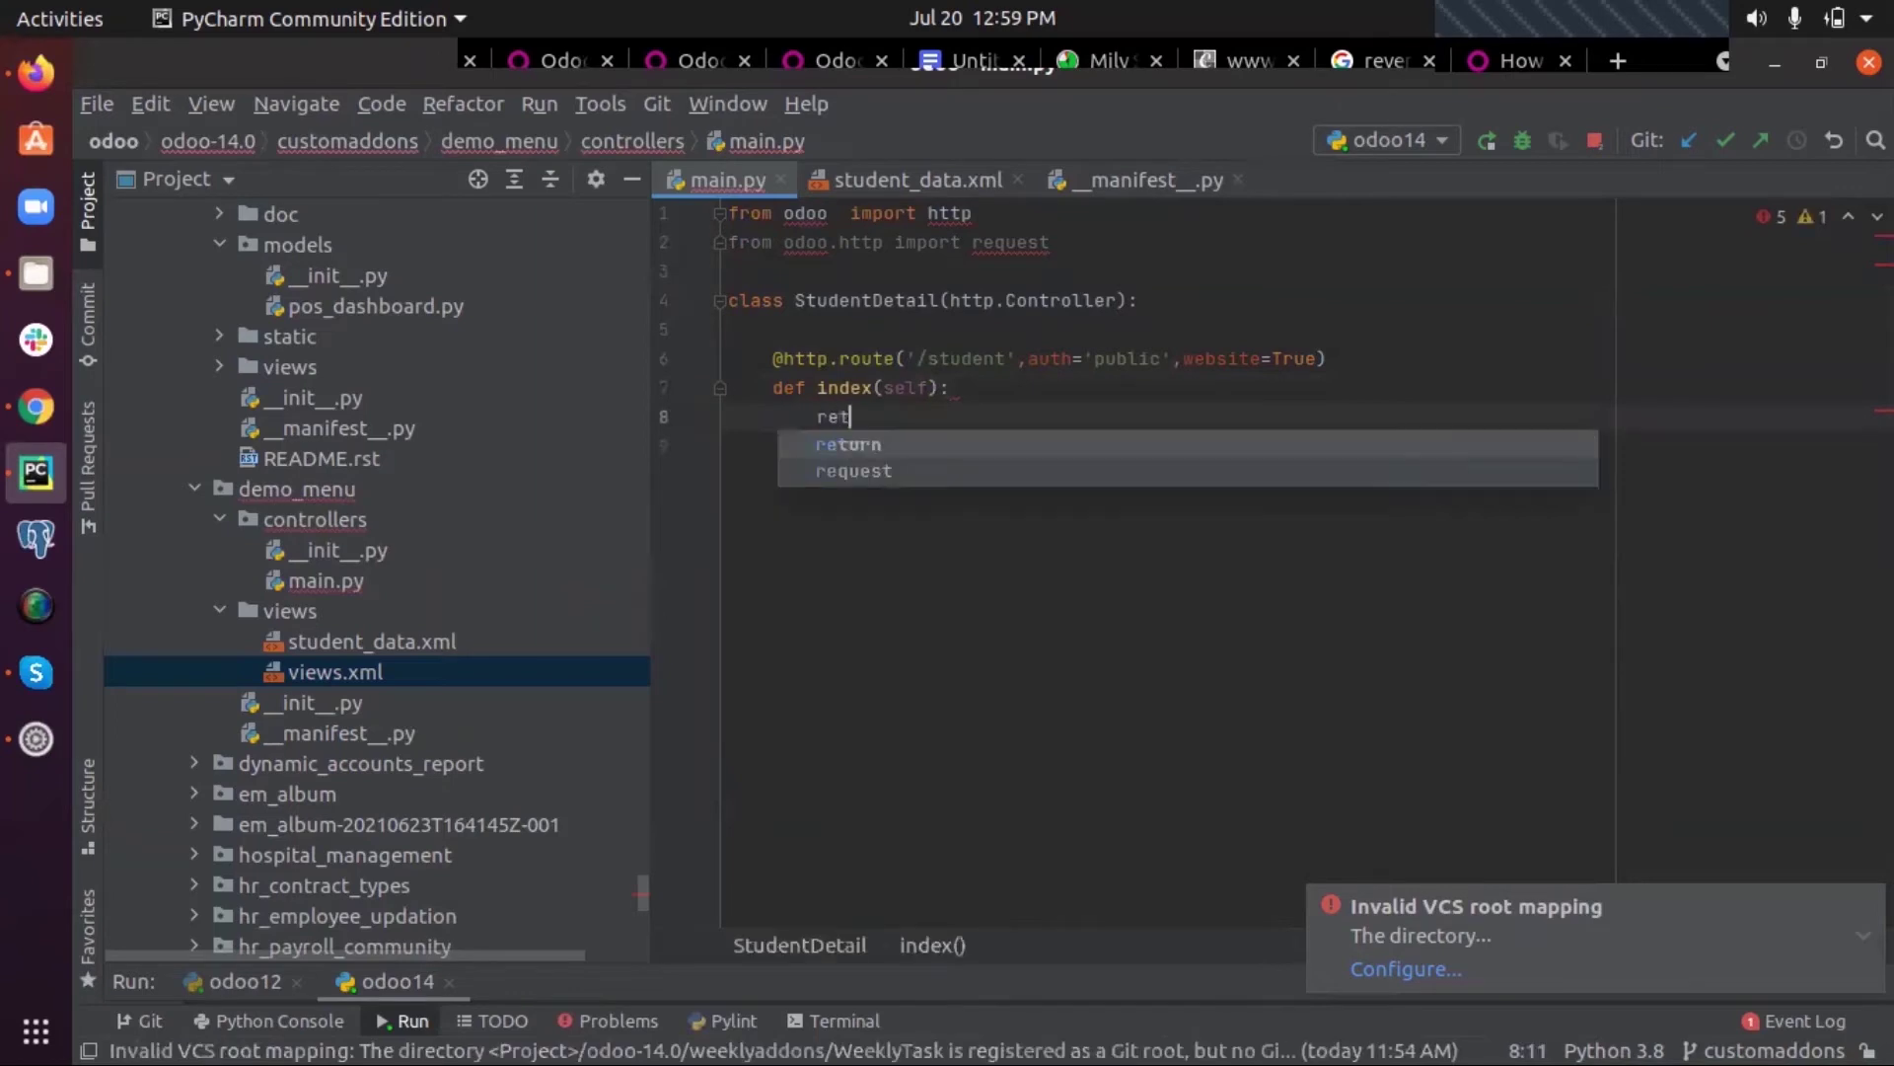
text(urn )
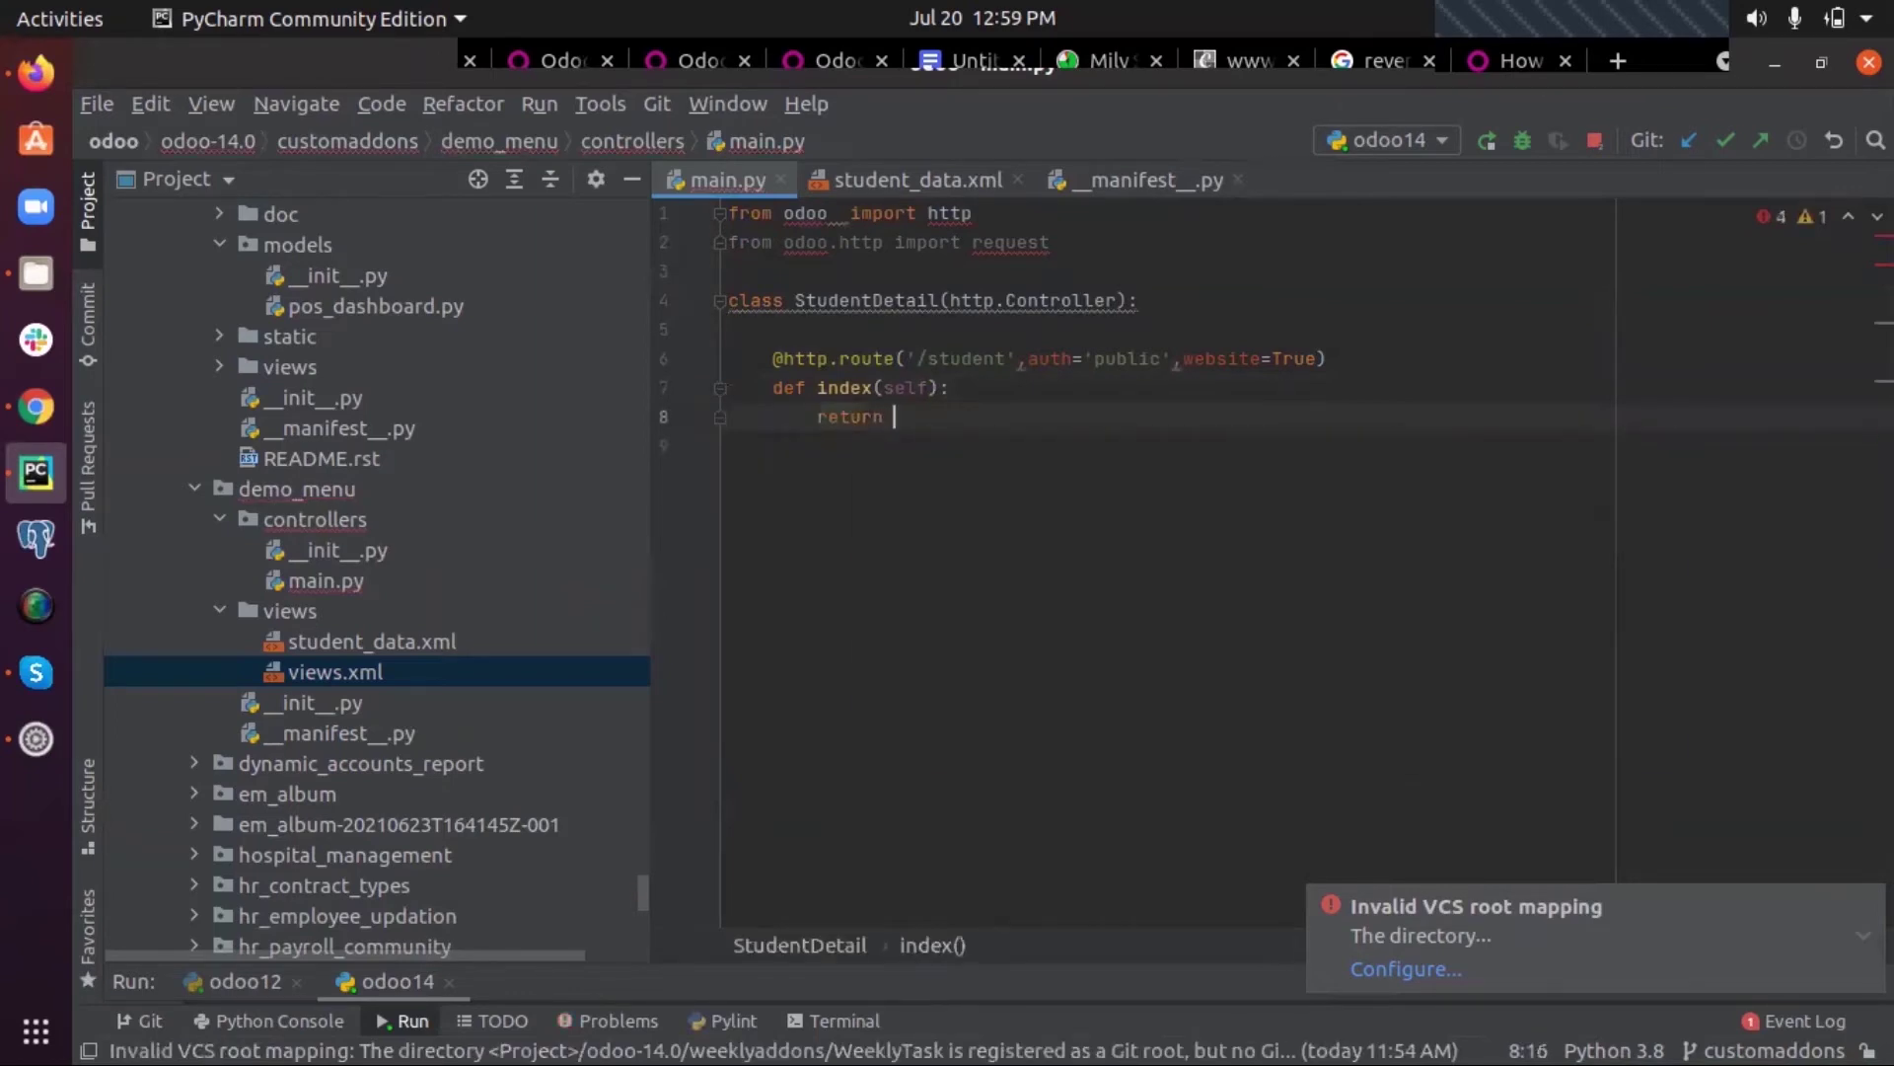
text(req)
key(Return)
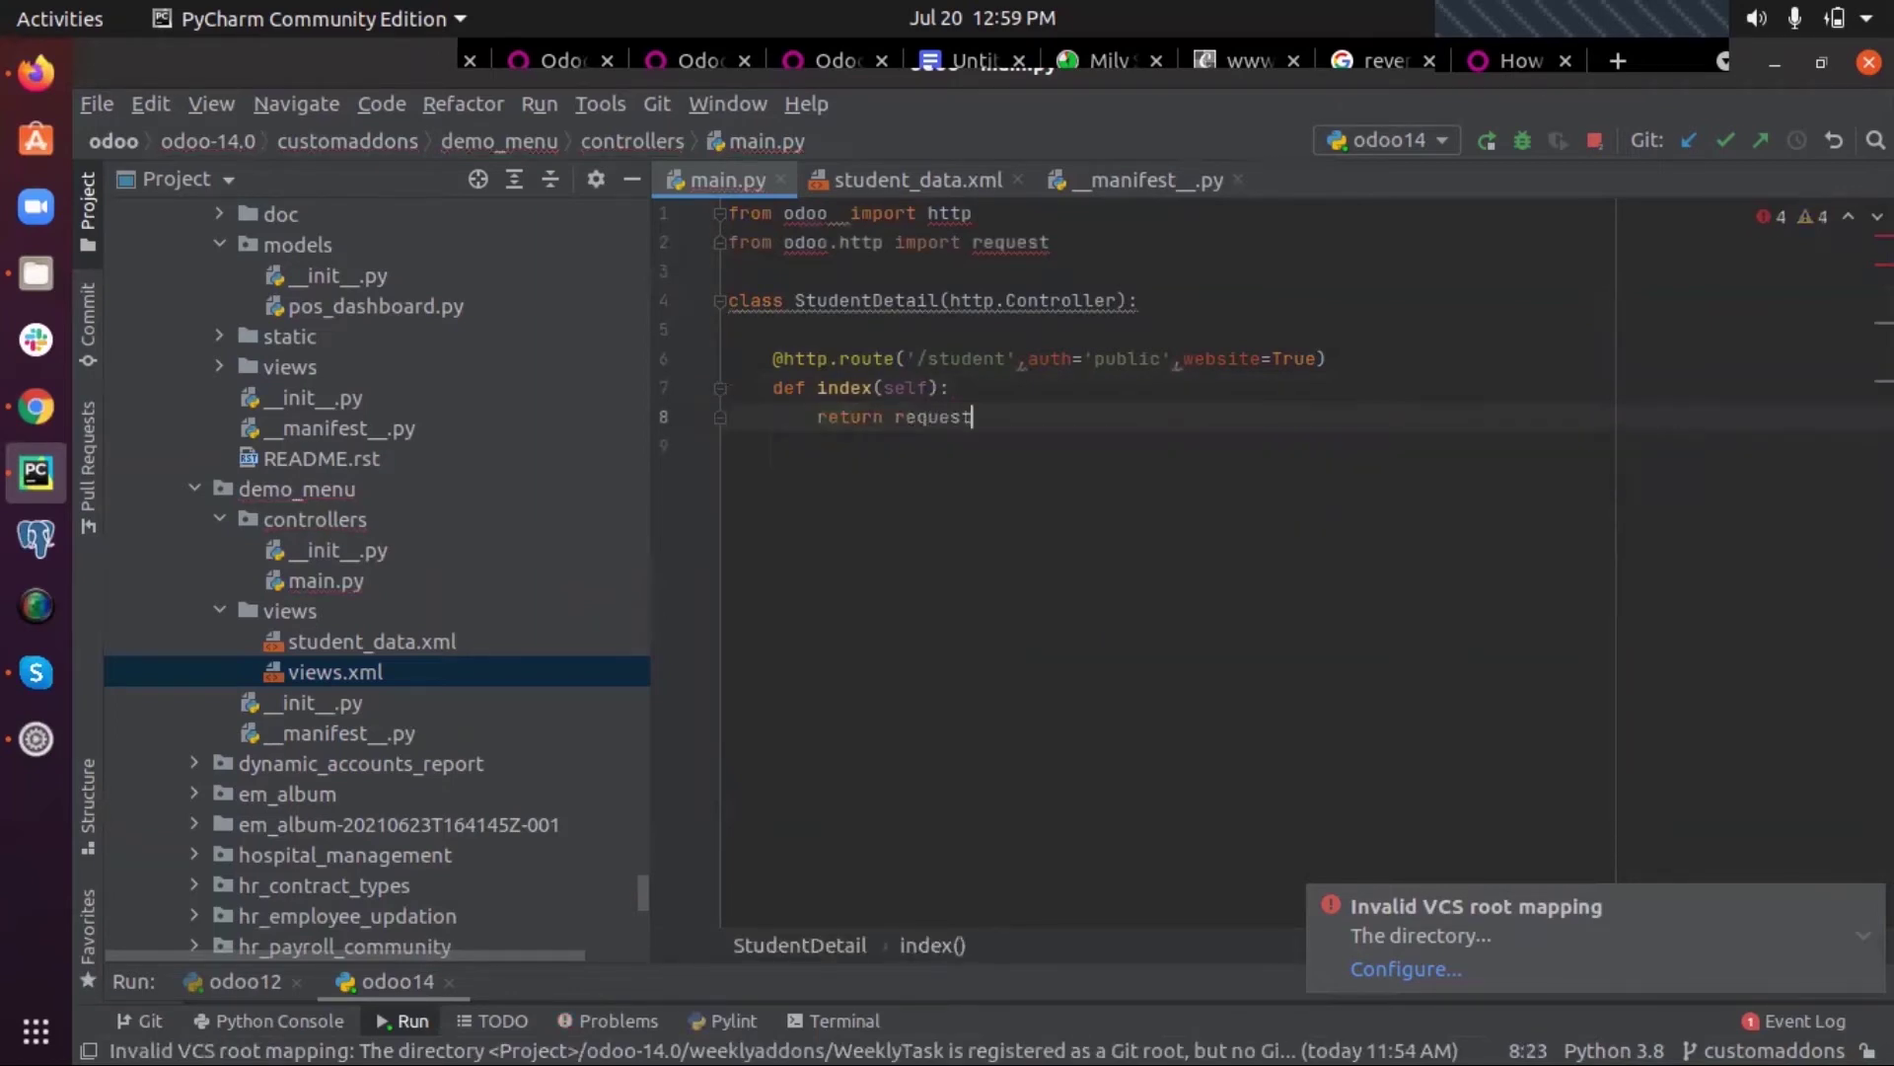
text(.render)
text((')
text(de)
text(mo_m)
text(enu.)
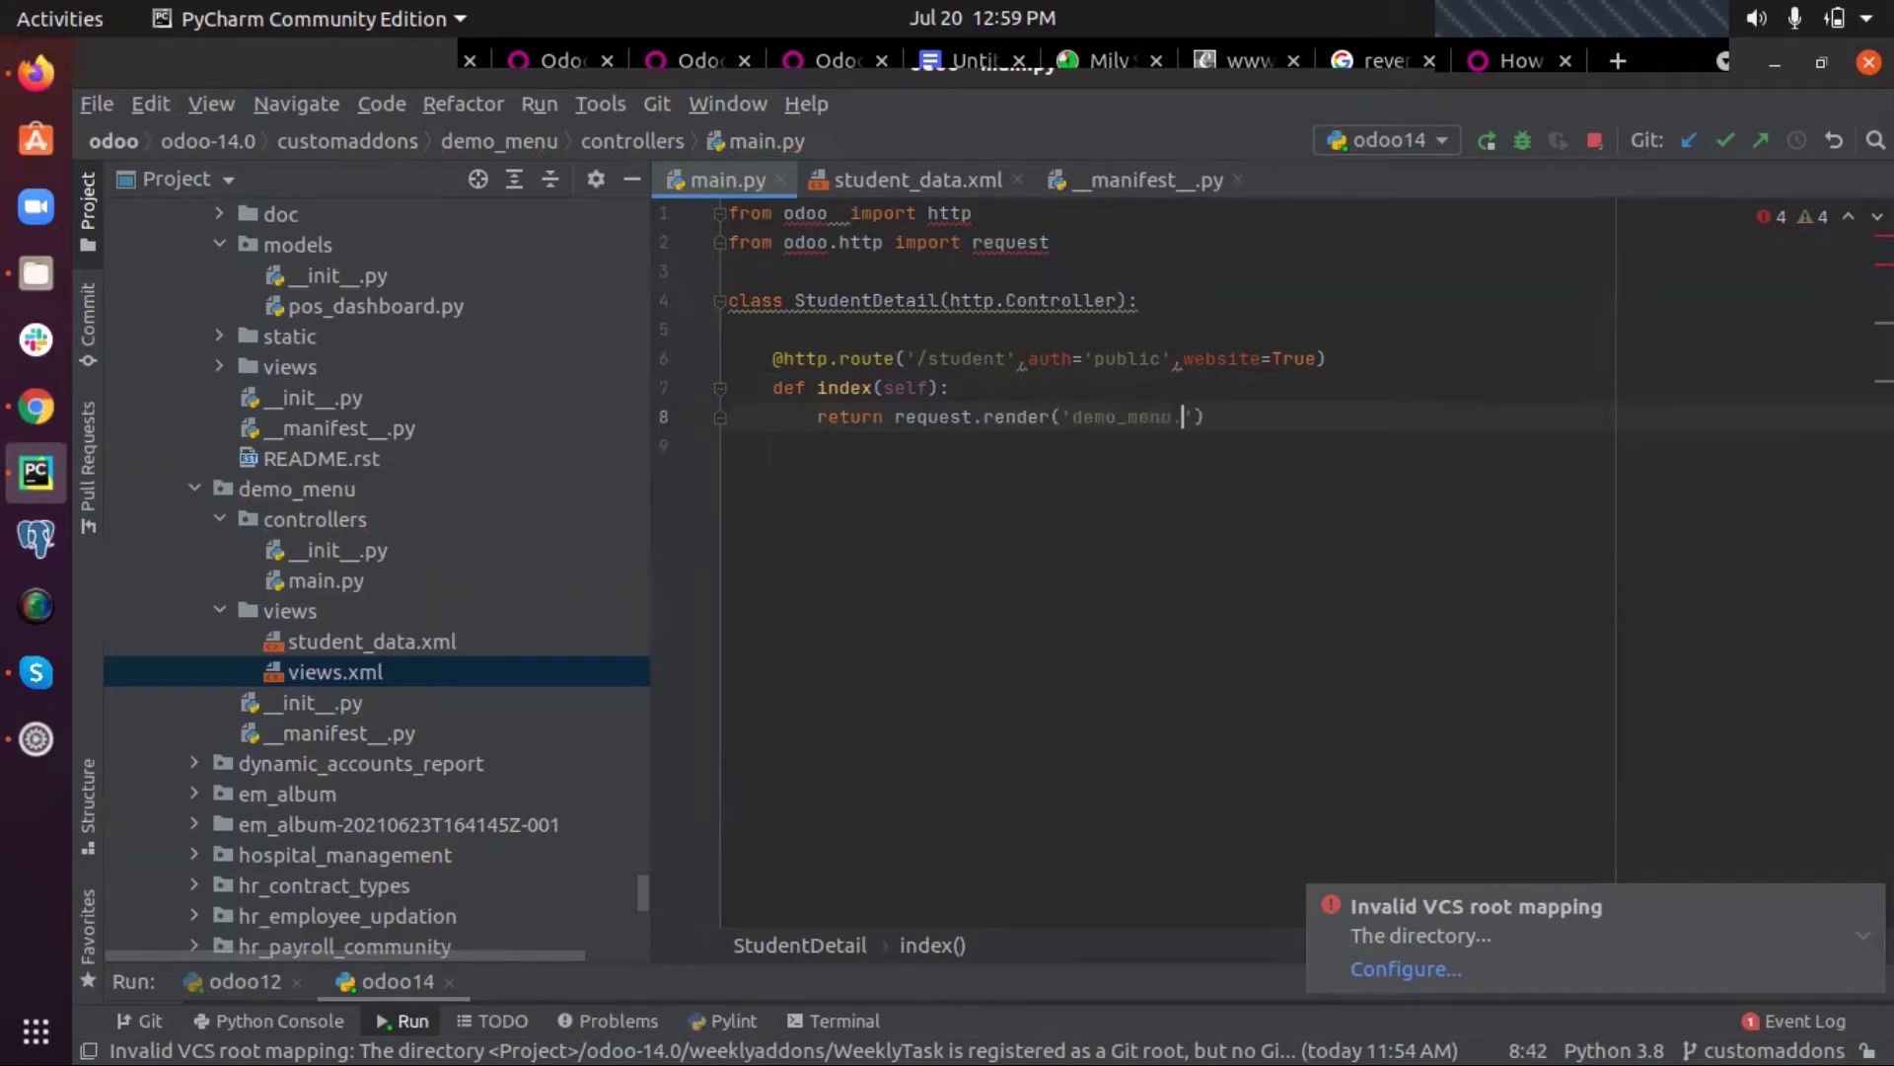
text(stude)
text(nt_)
text(data)
click(837, 180)
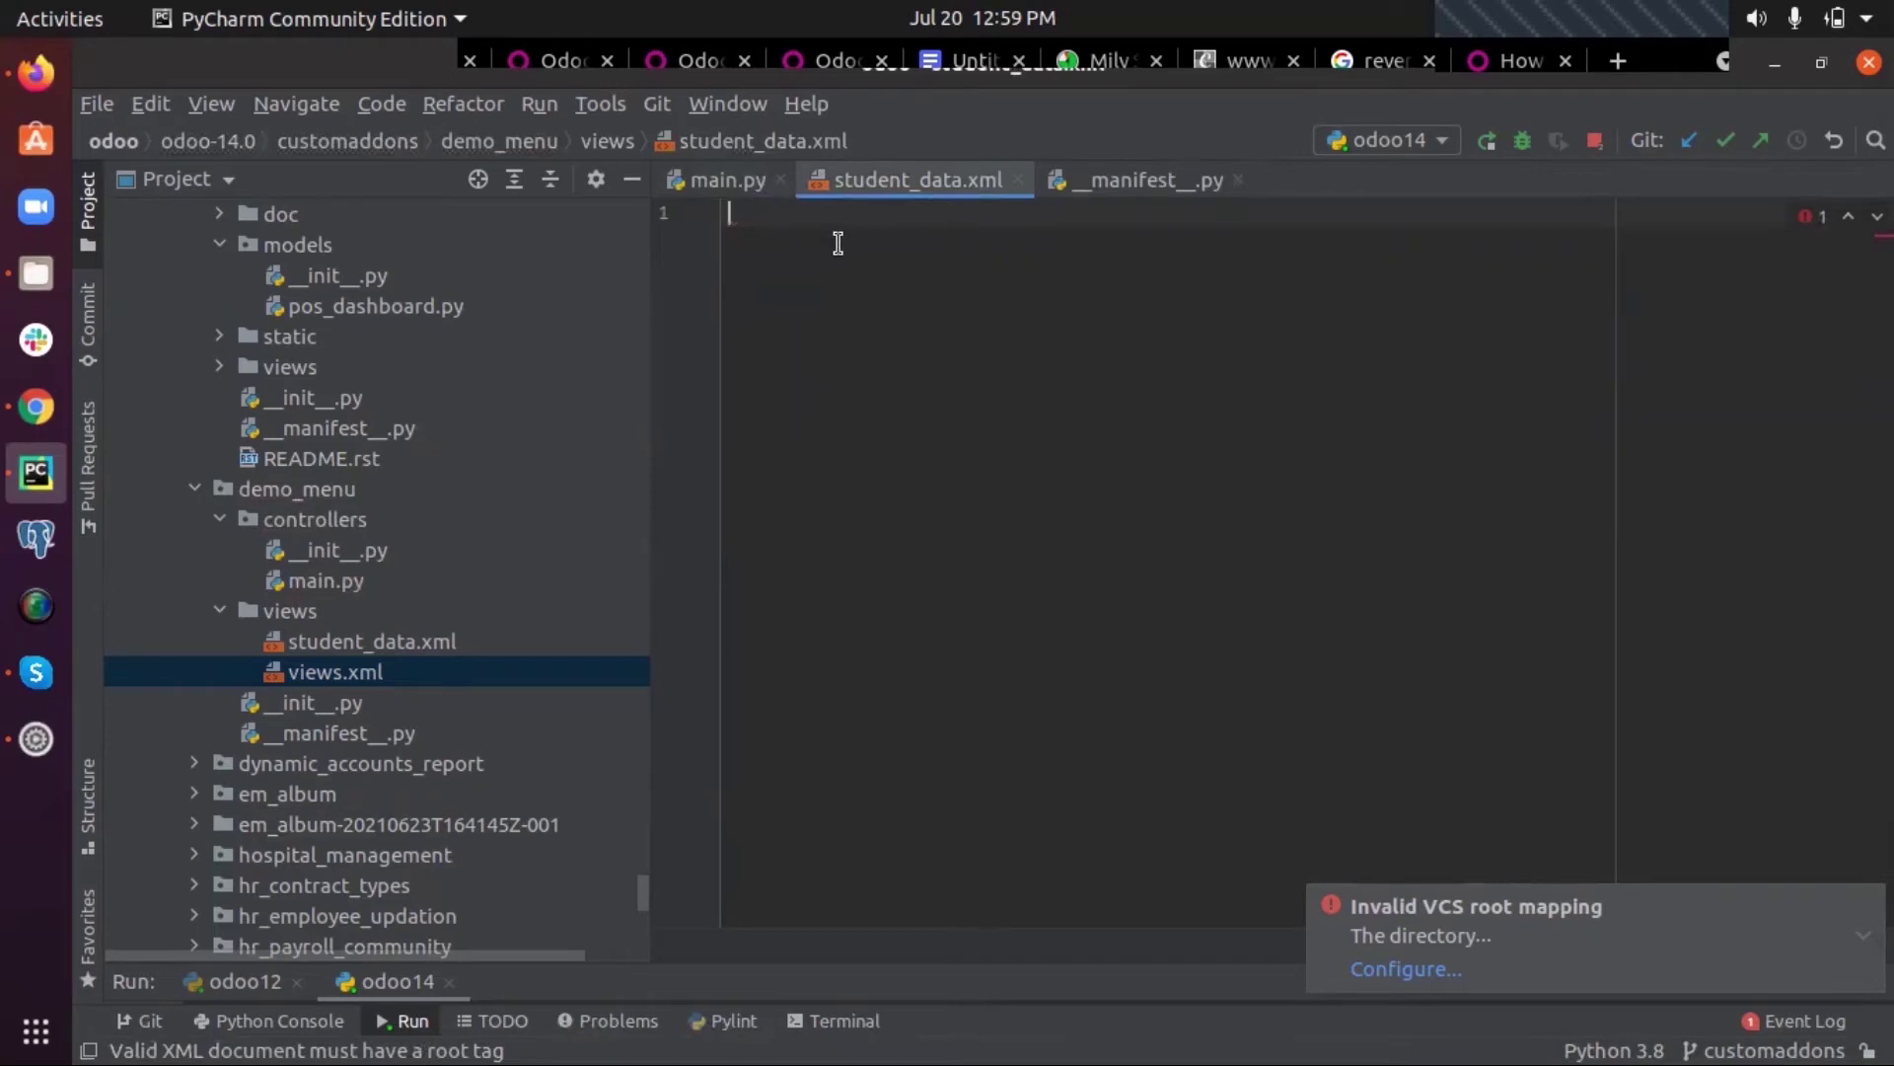
text(<odoo)
text(>)
Create an <odoo> root with a template id 'student_data' named 'Student Website'
key(Return)
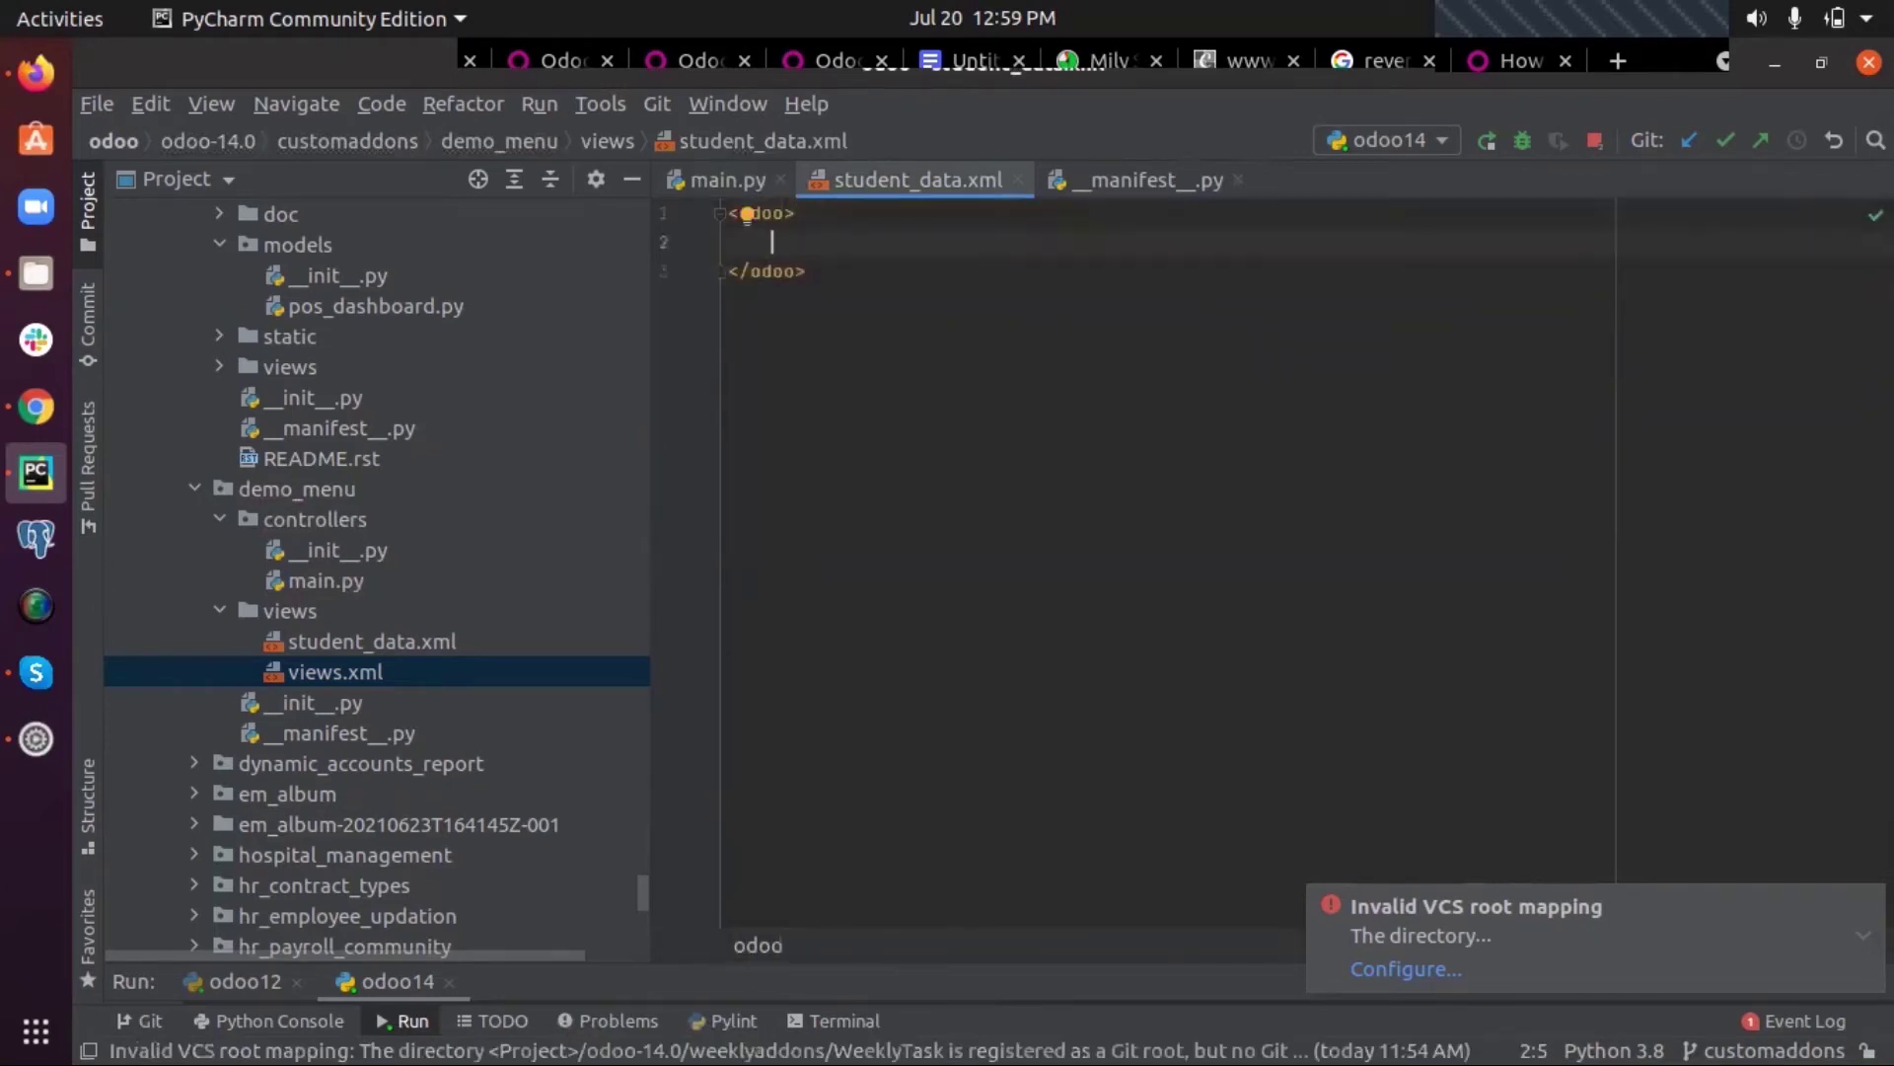
text(<temp)
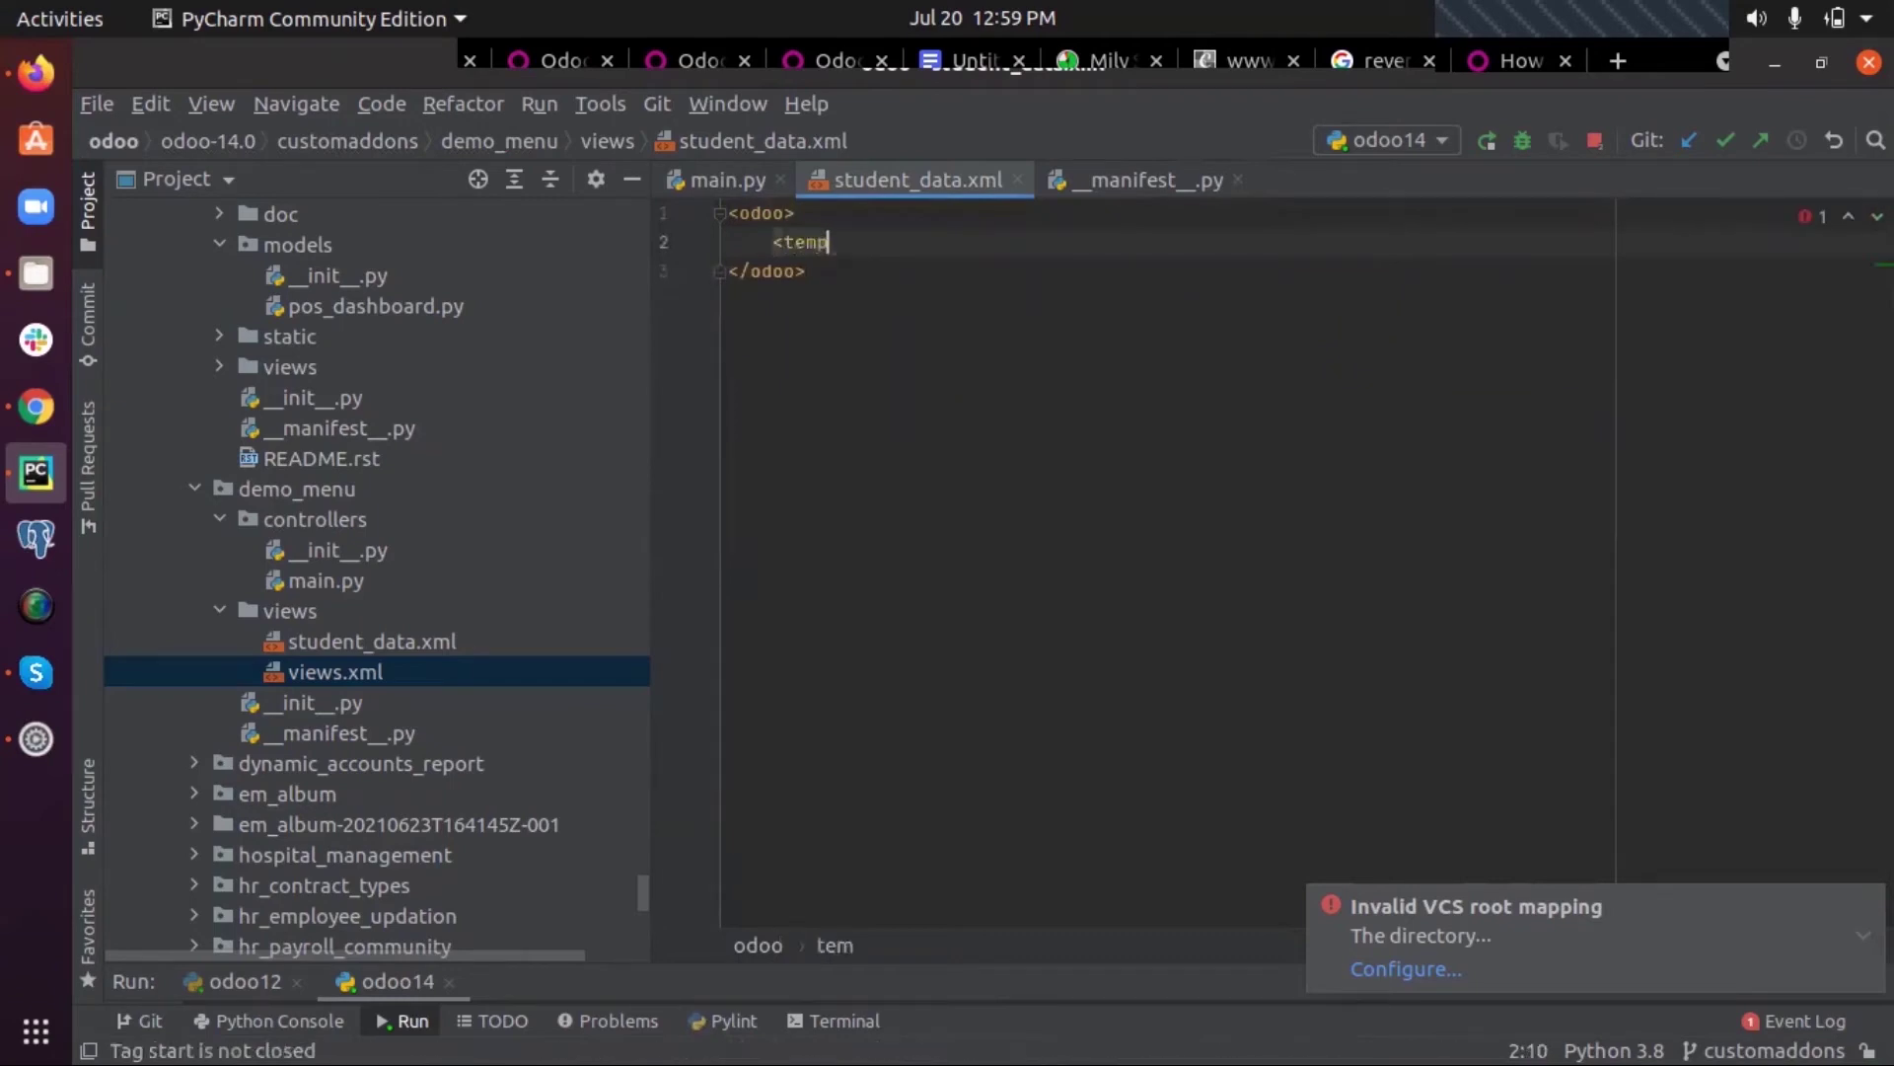
text(late )
text(id=")
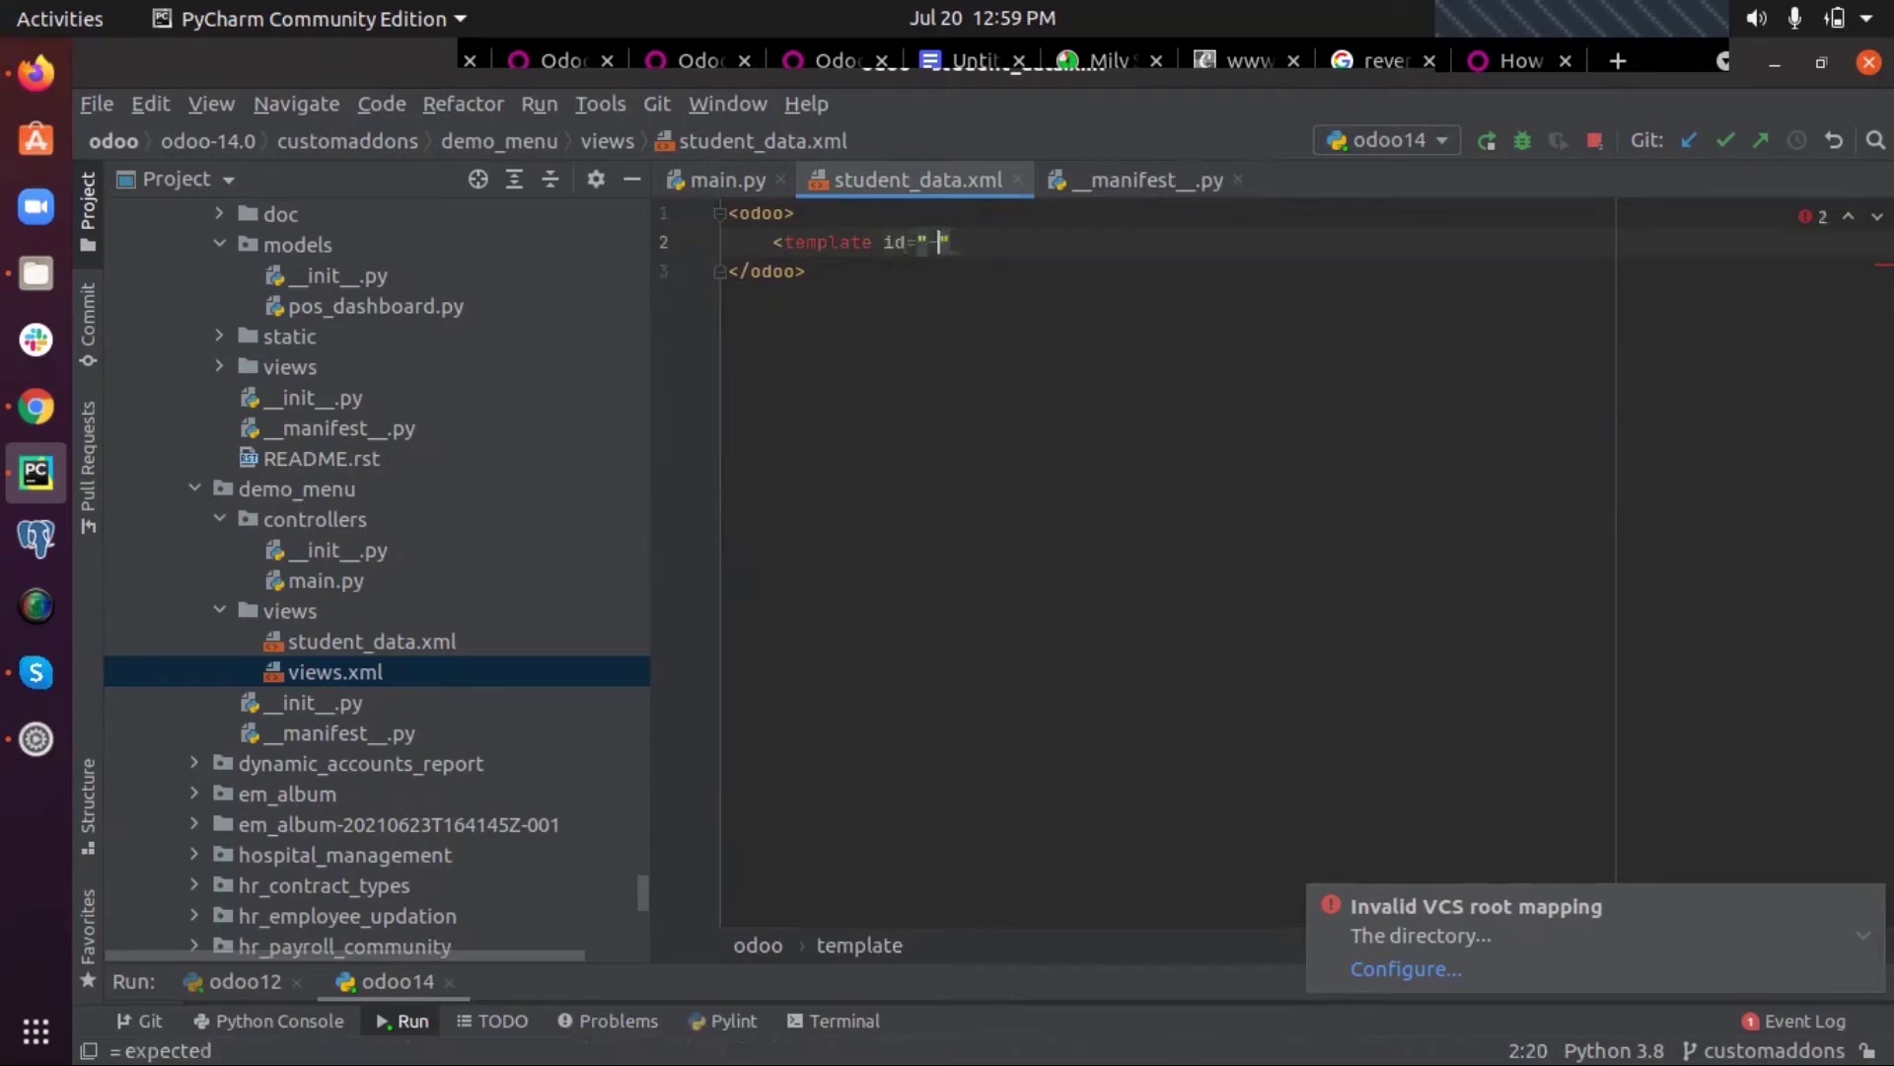
text(st)
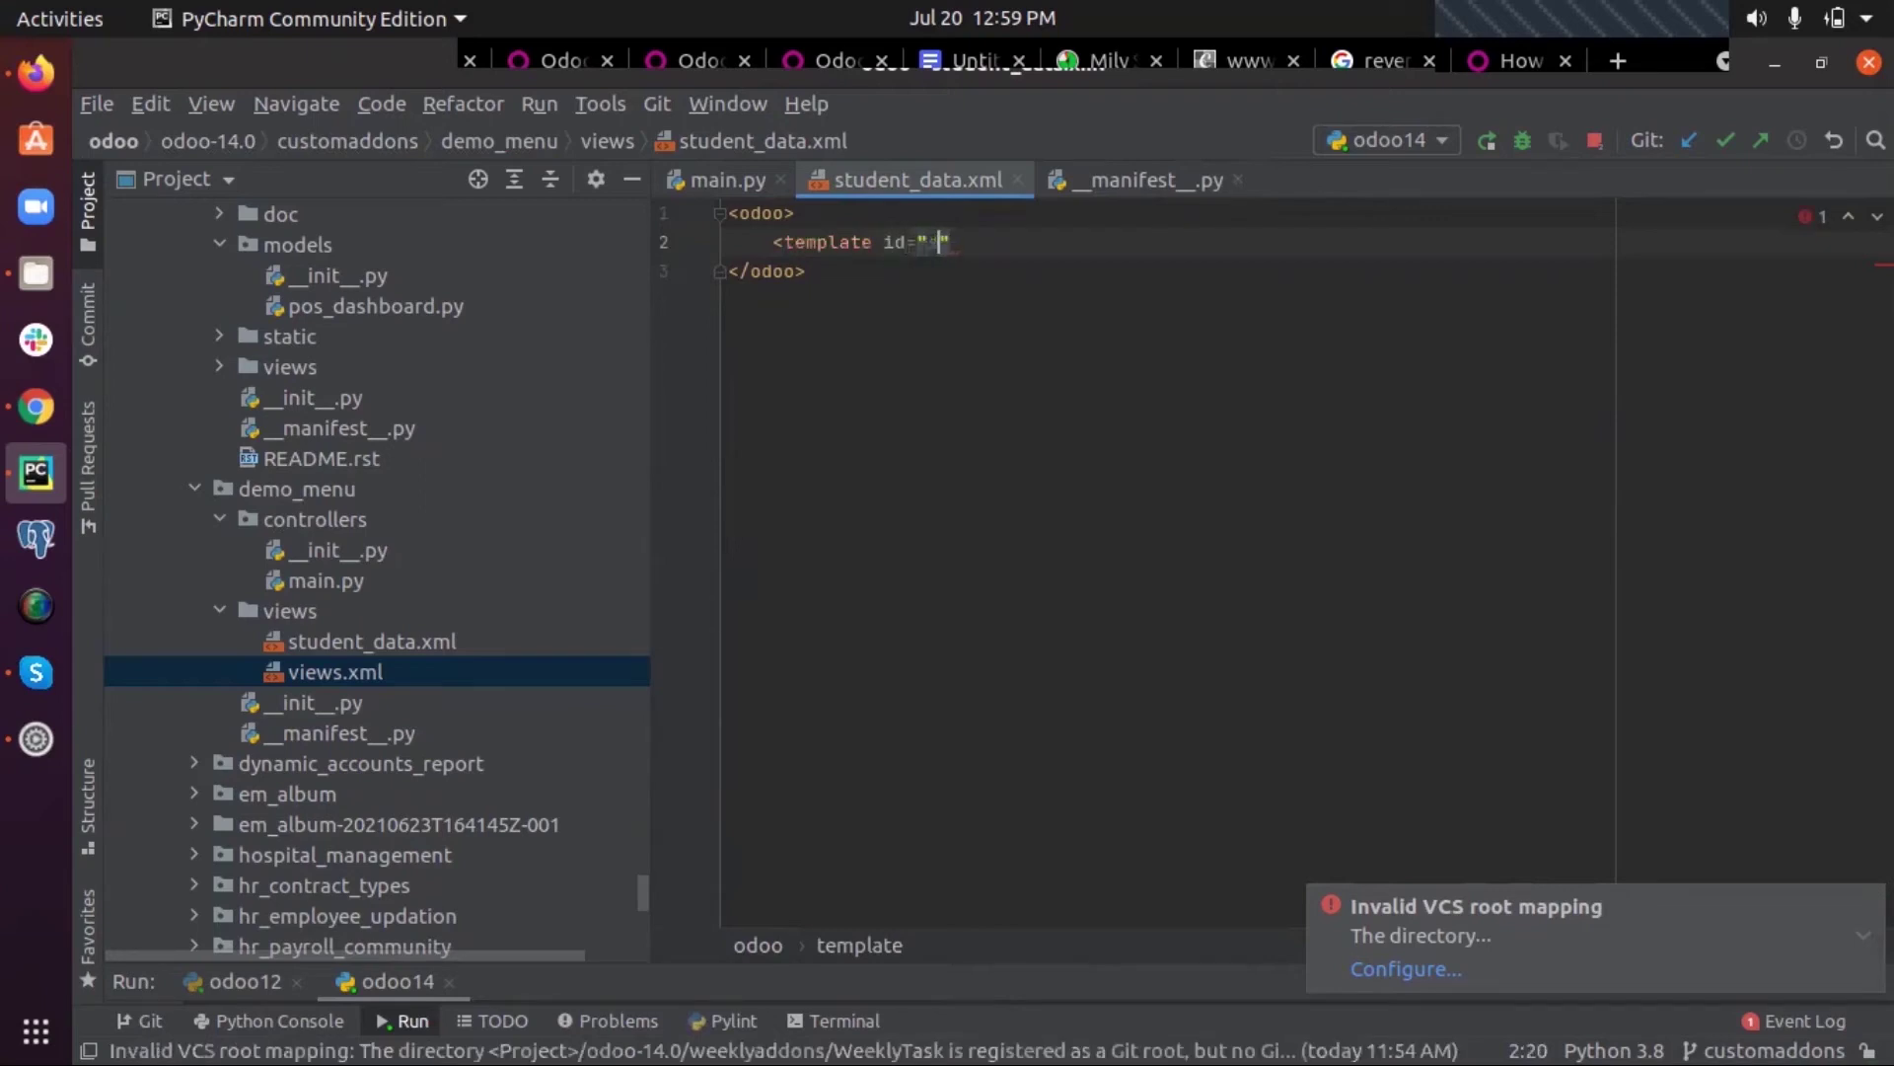
text(uden)
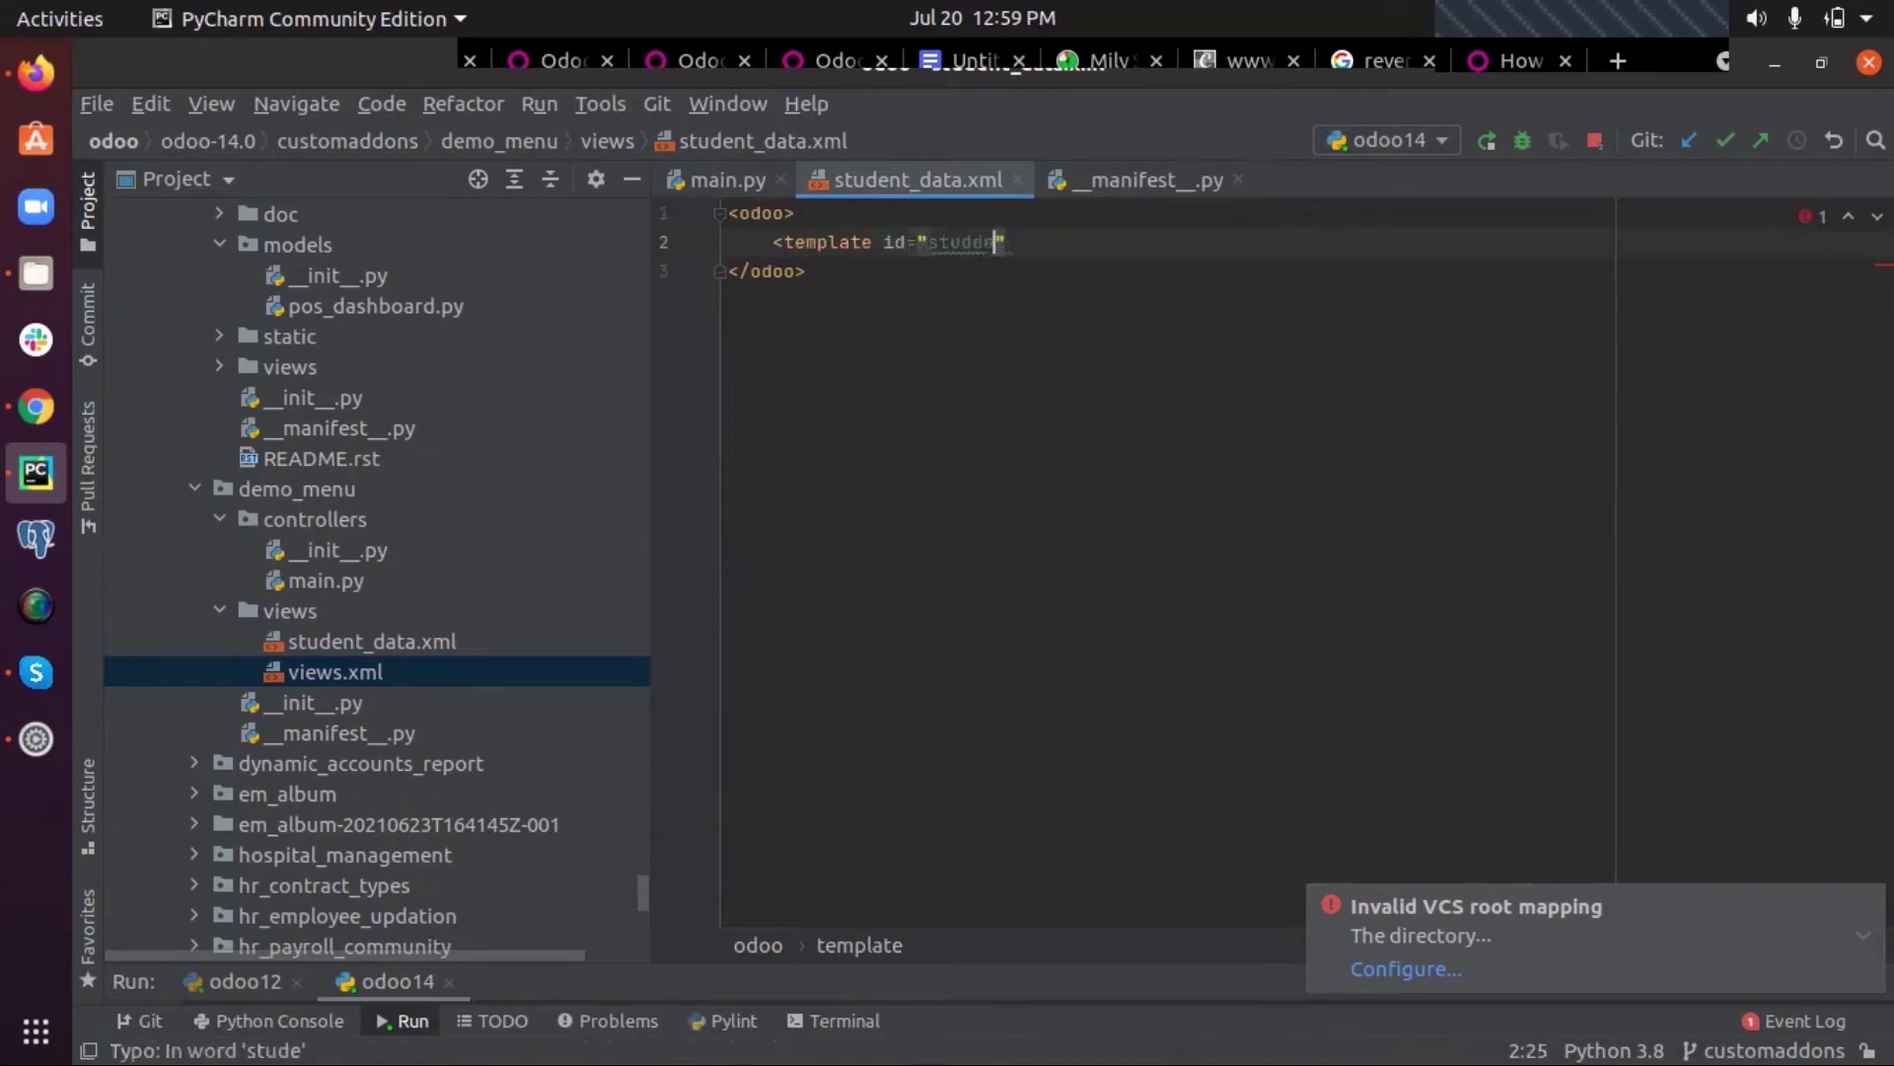
text(t_da)
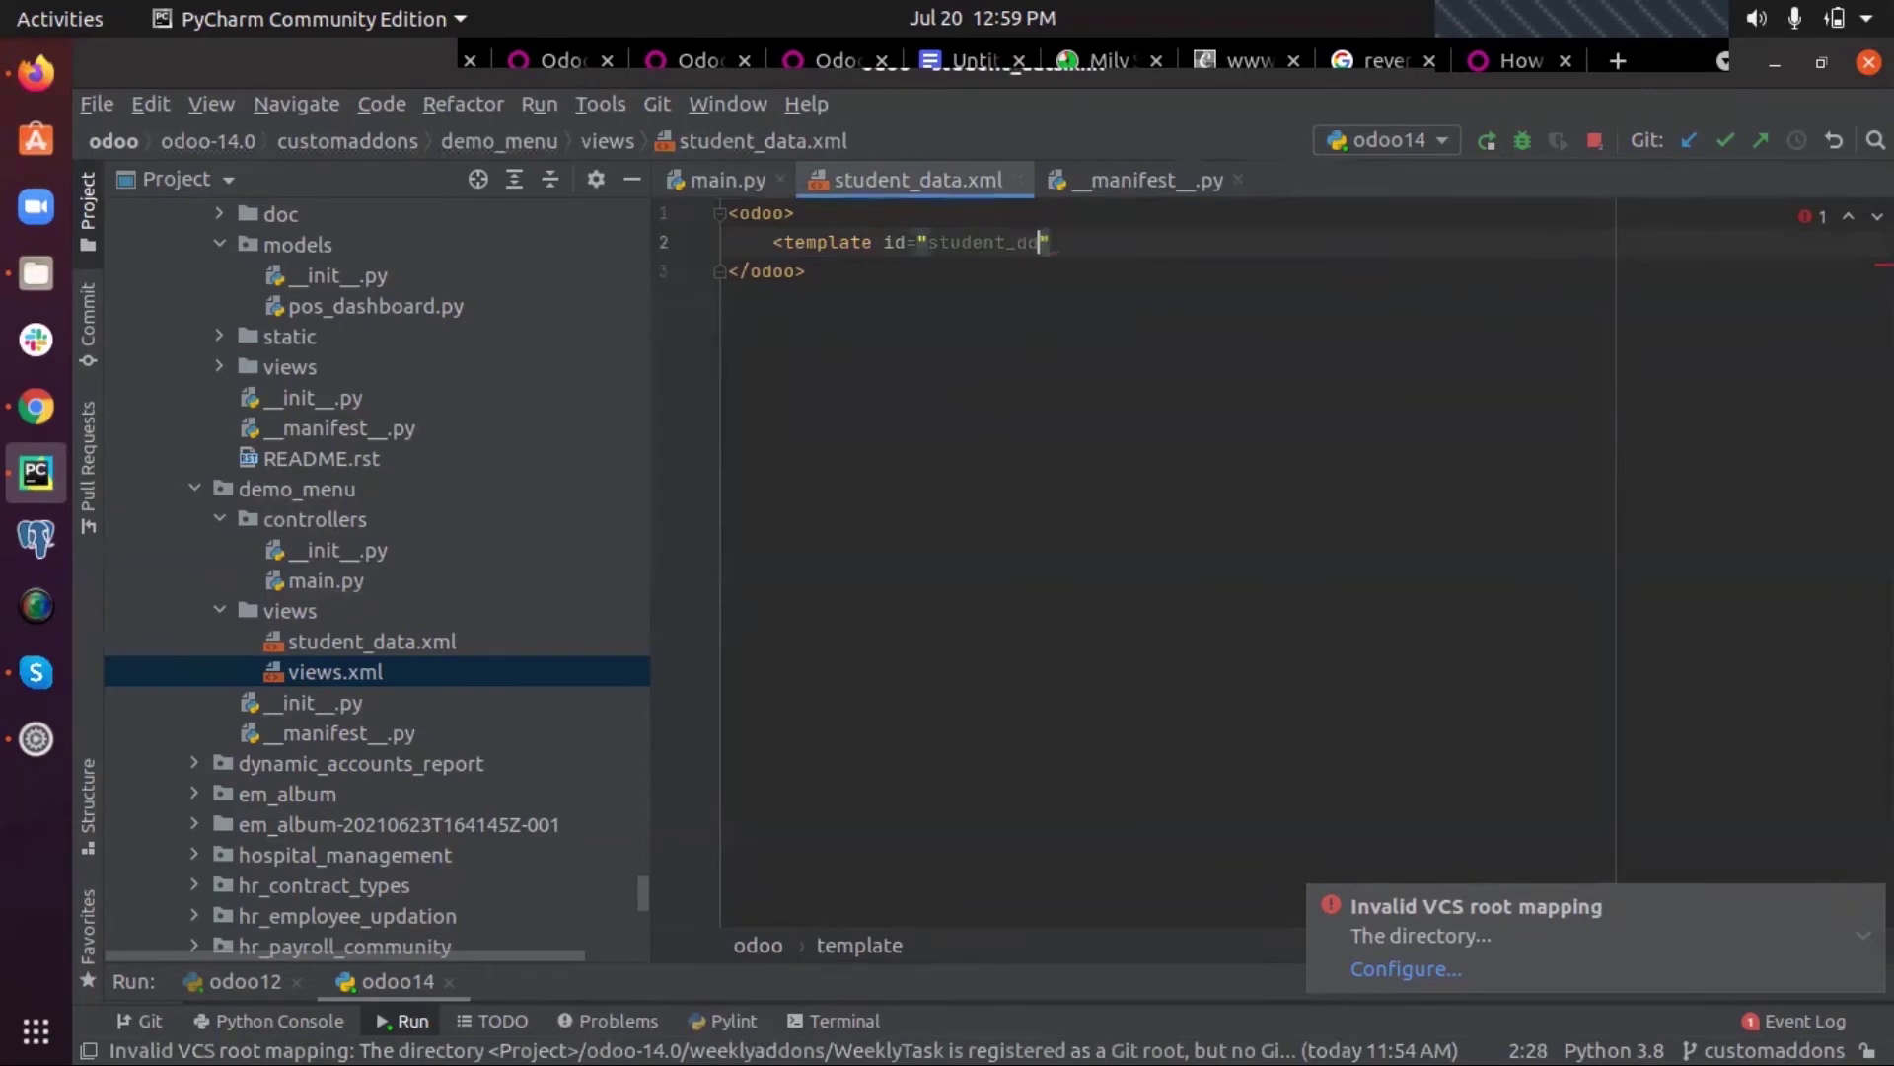
text(ta)
text(" nsa)
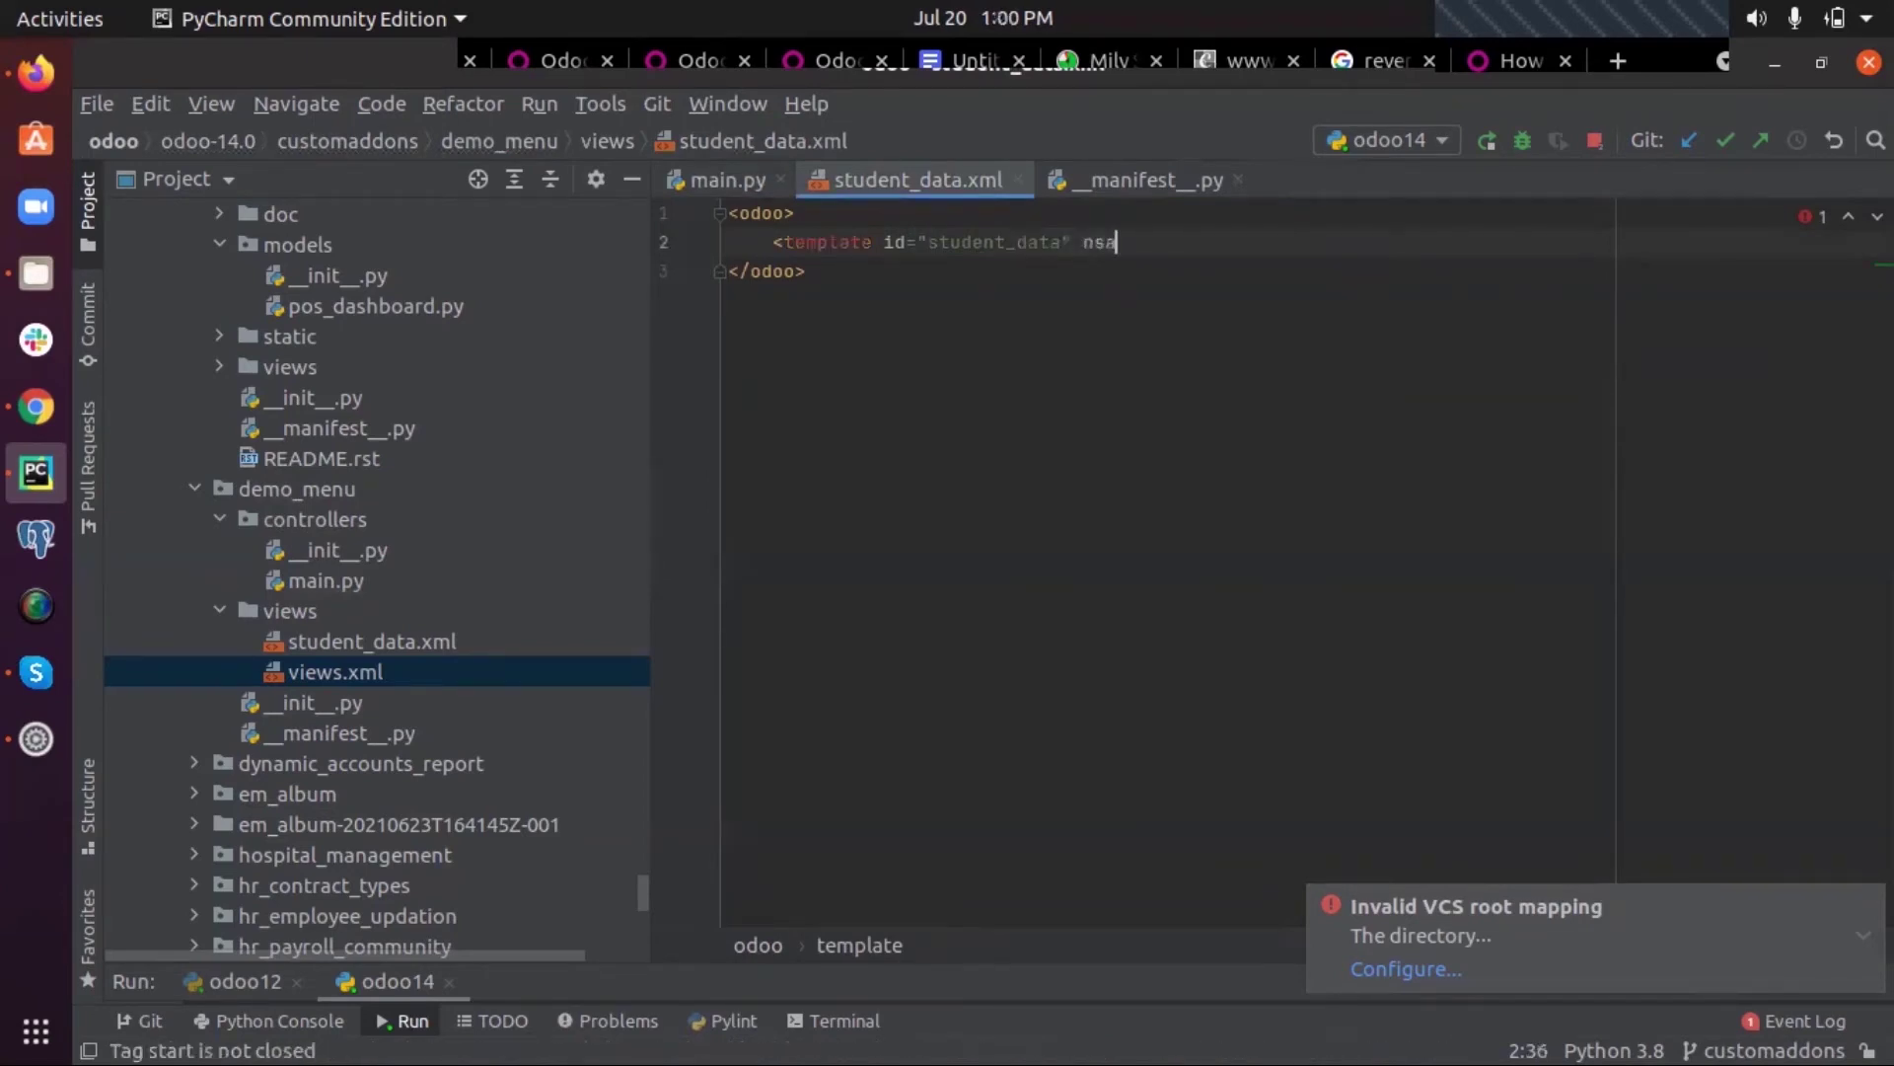
key(BackSpace)
key(BackSpace)
key(BackSpace)
text(name)
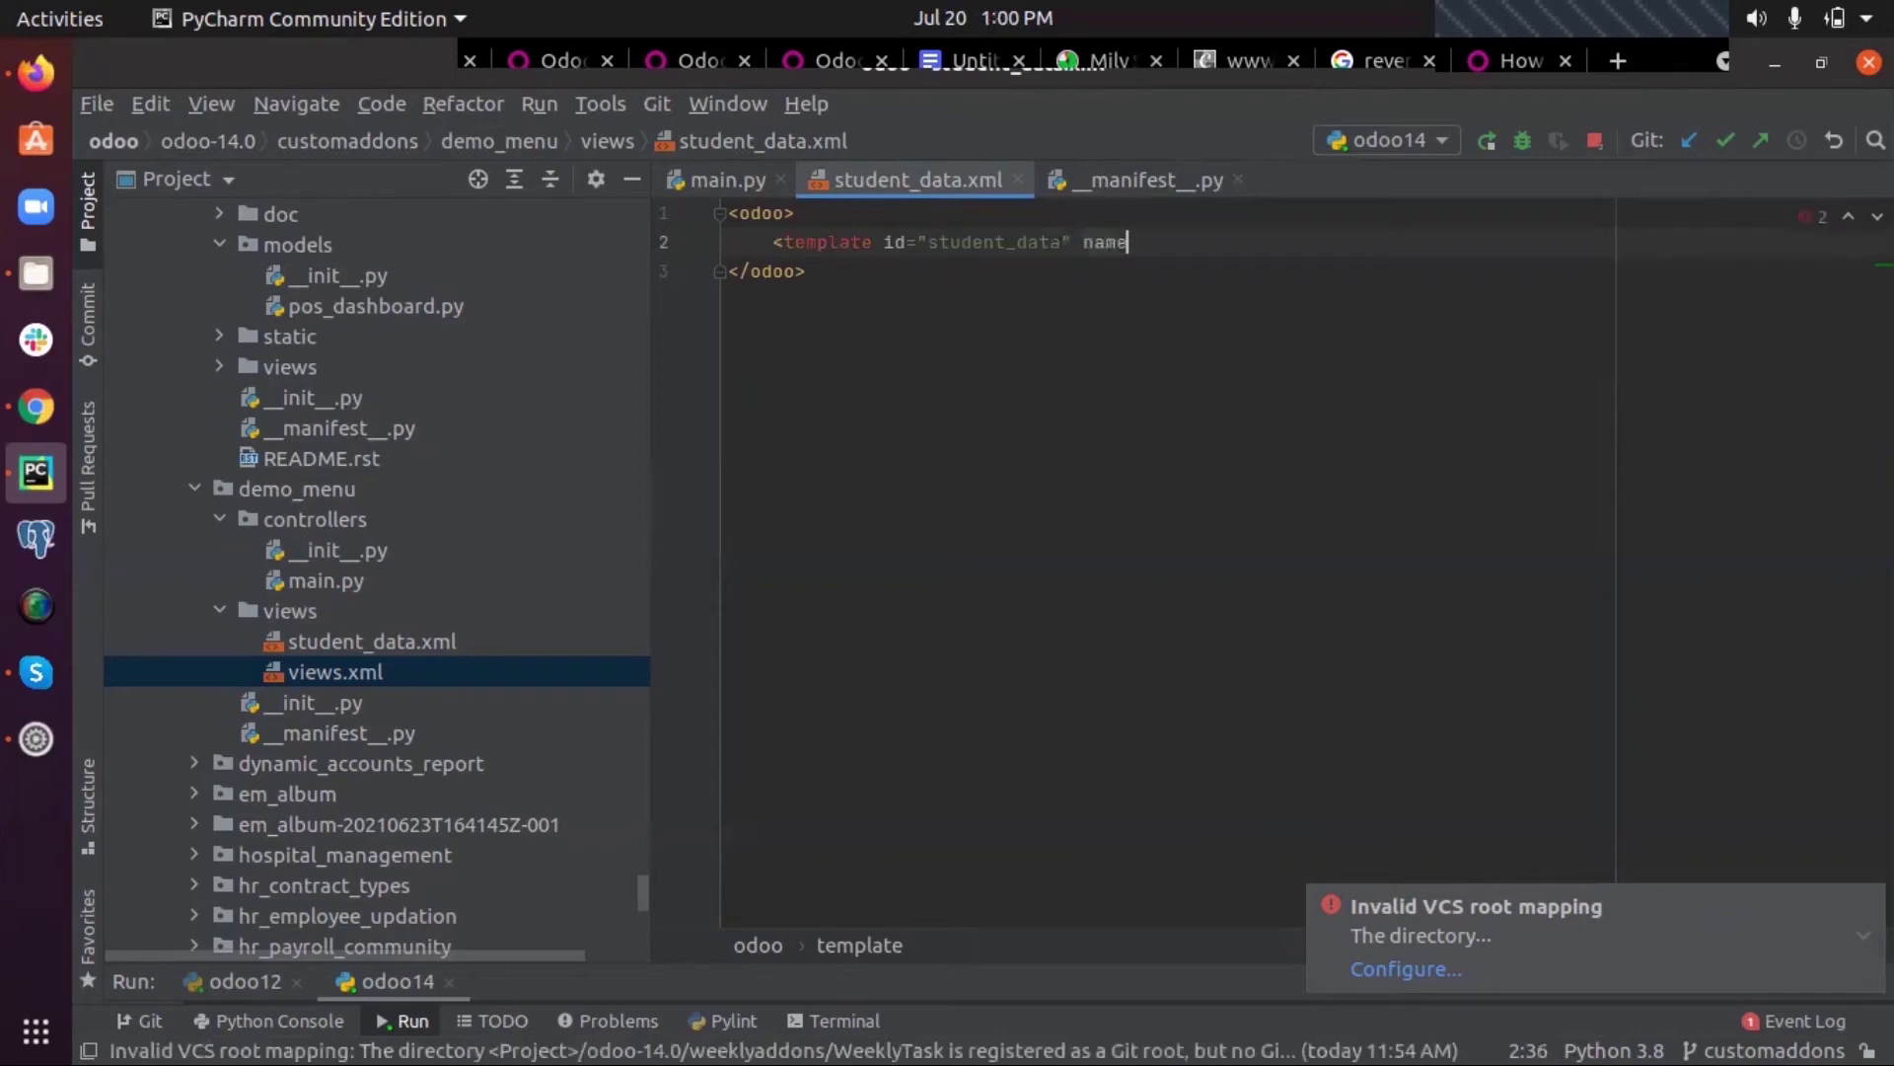
text(=")
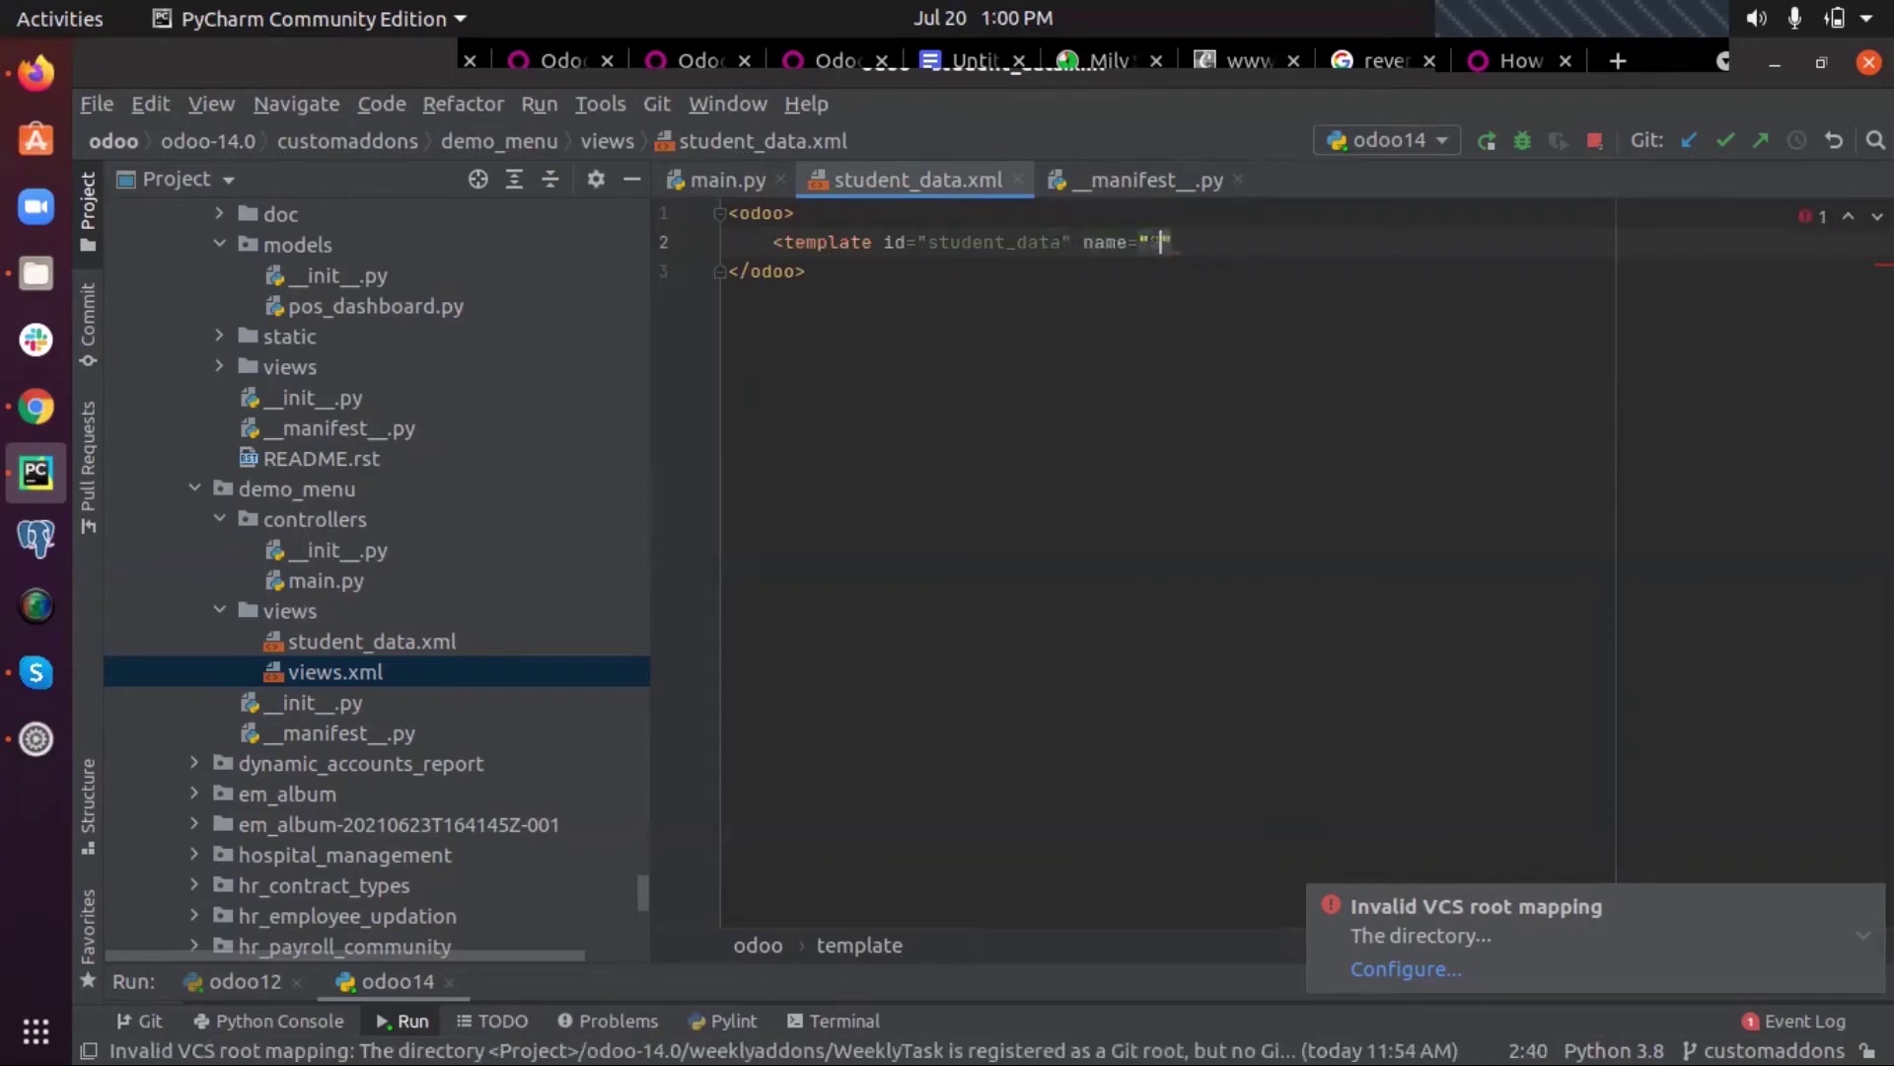
text(Student )
text(W)
text(ee)
text(k)
text(i)
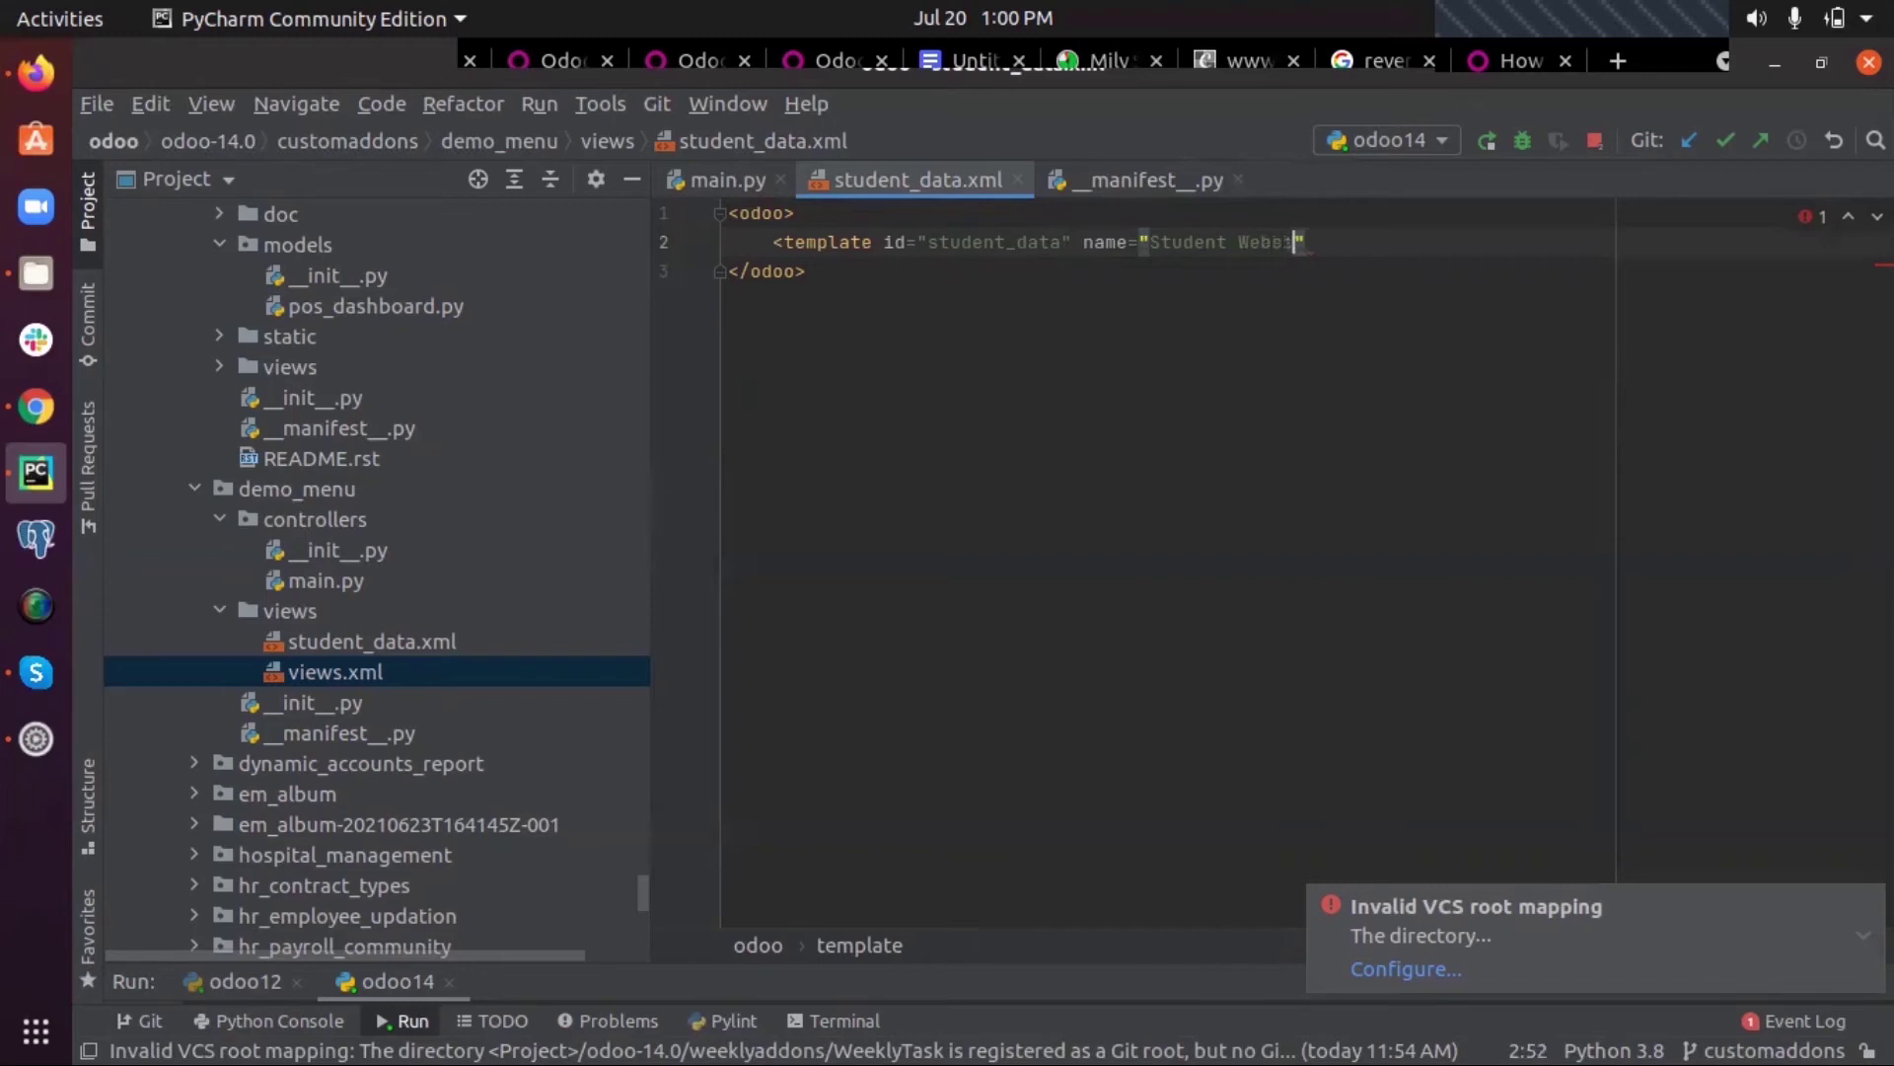
text(te")
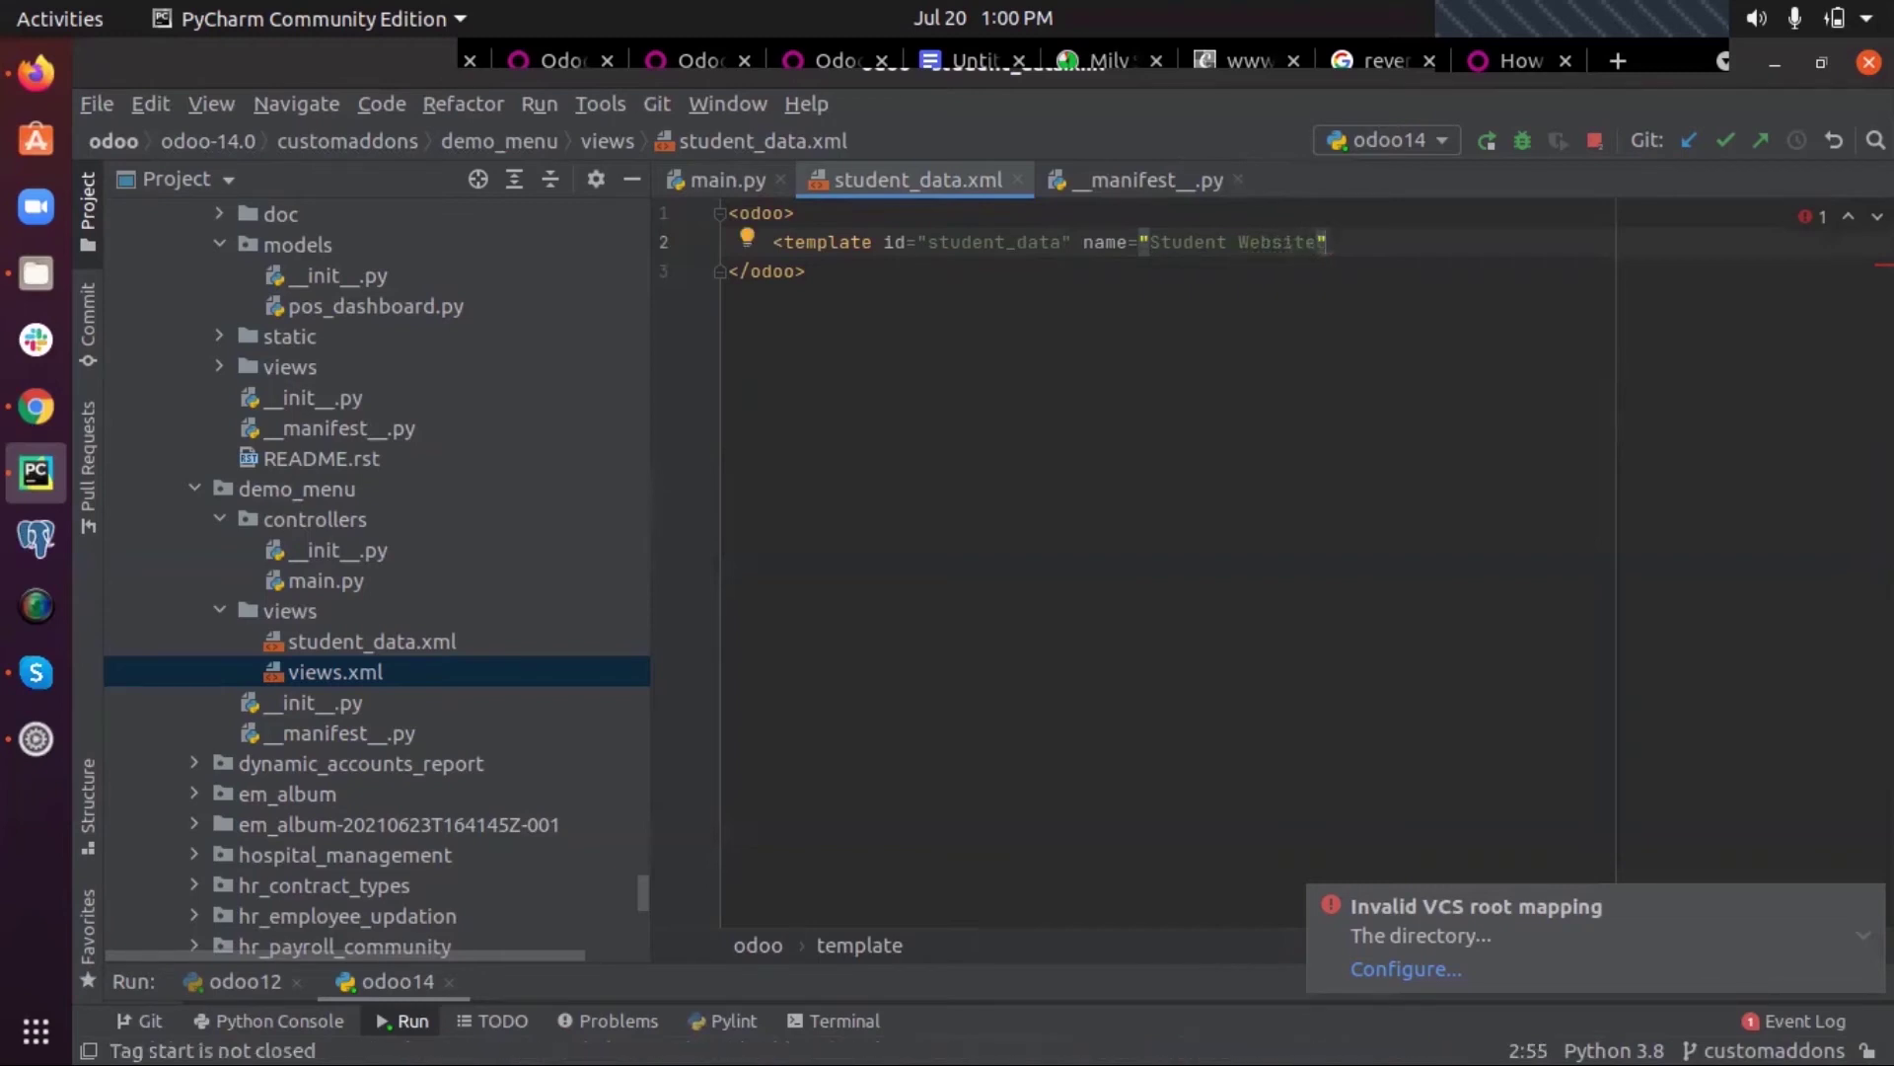
text(>)
key(Return)
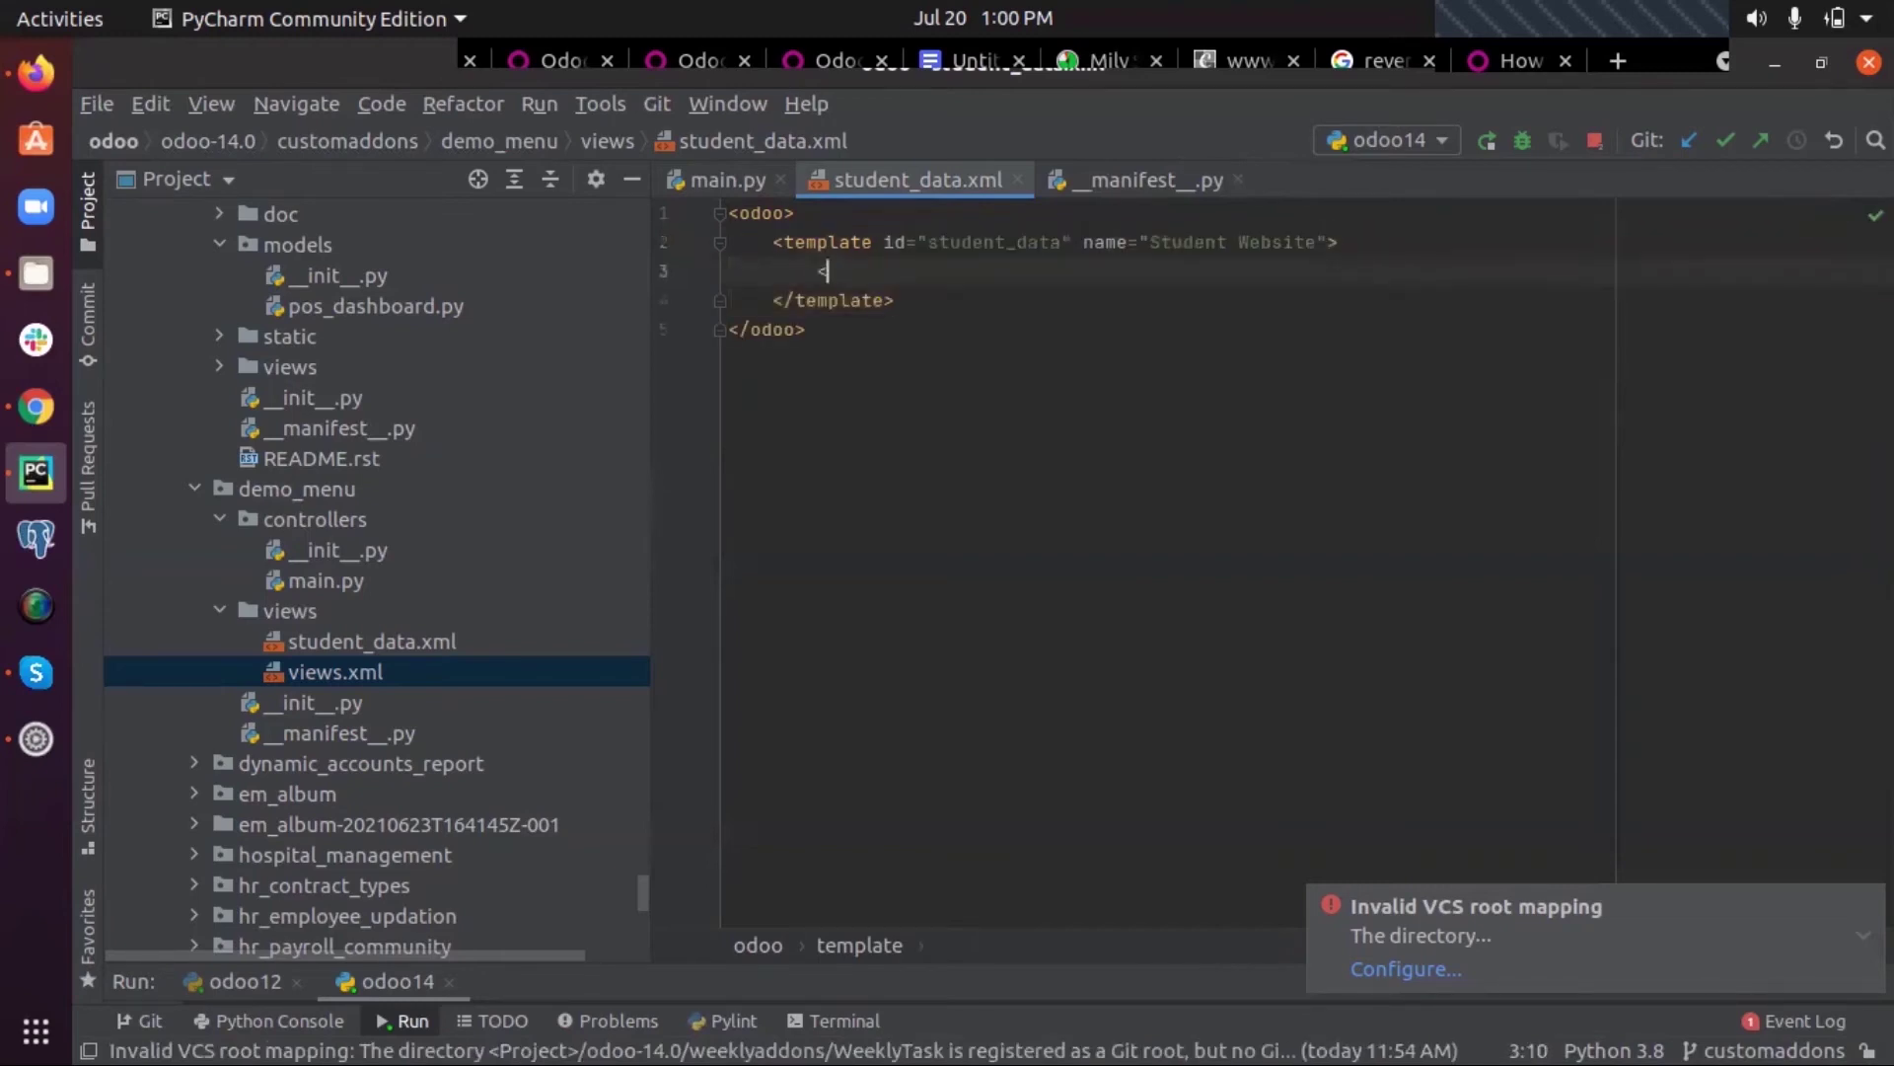
text(<t t)
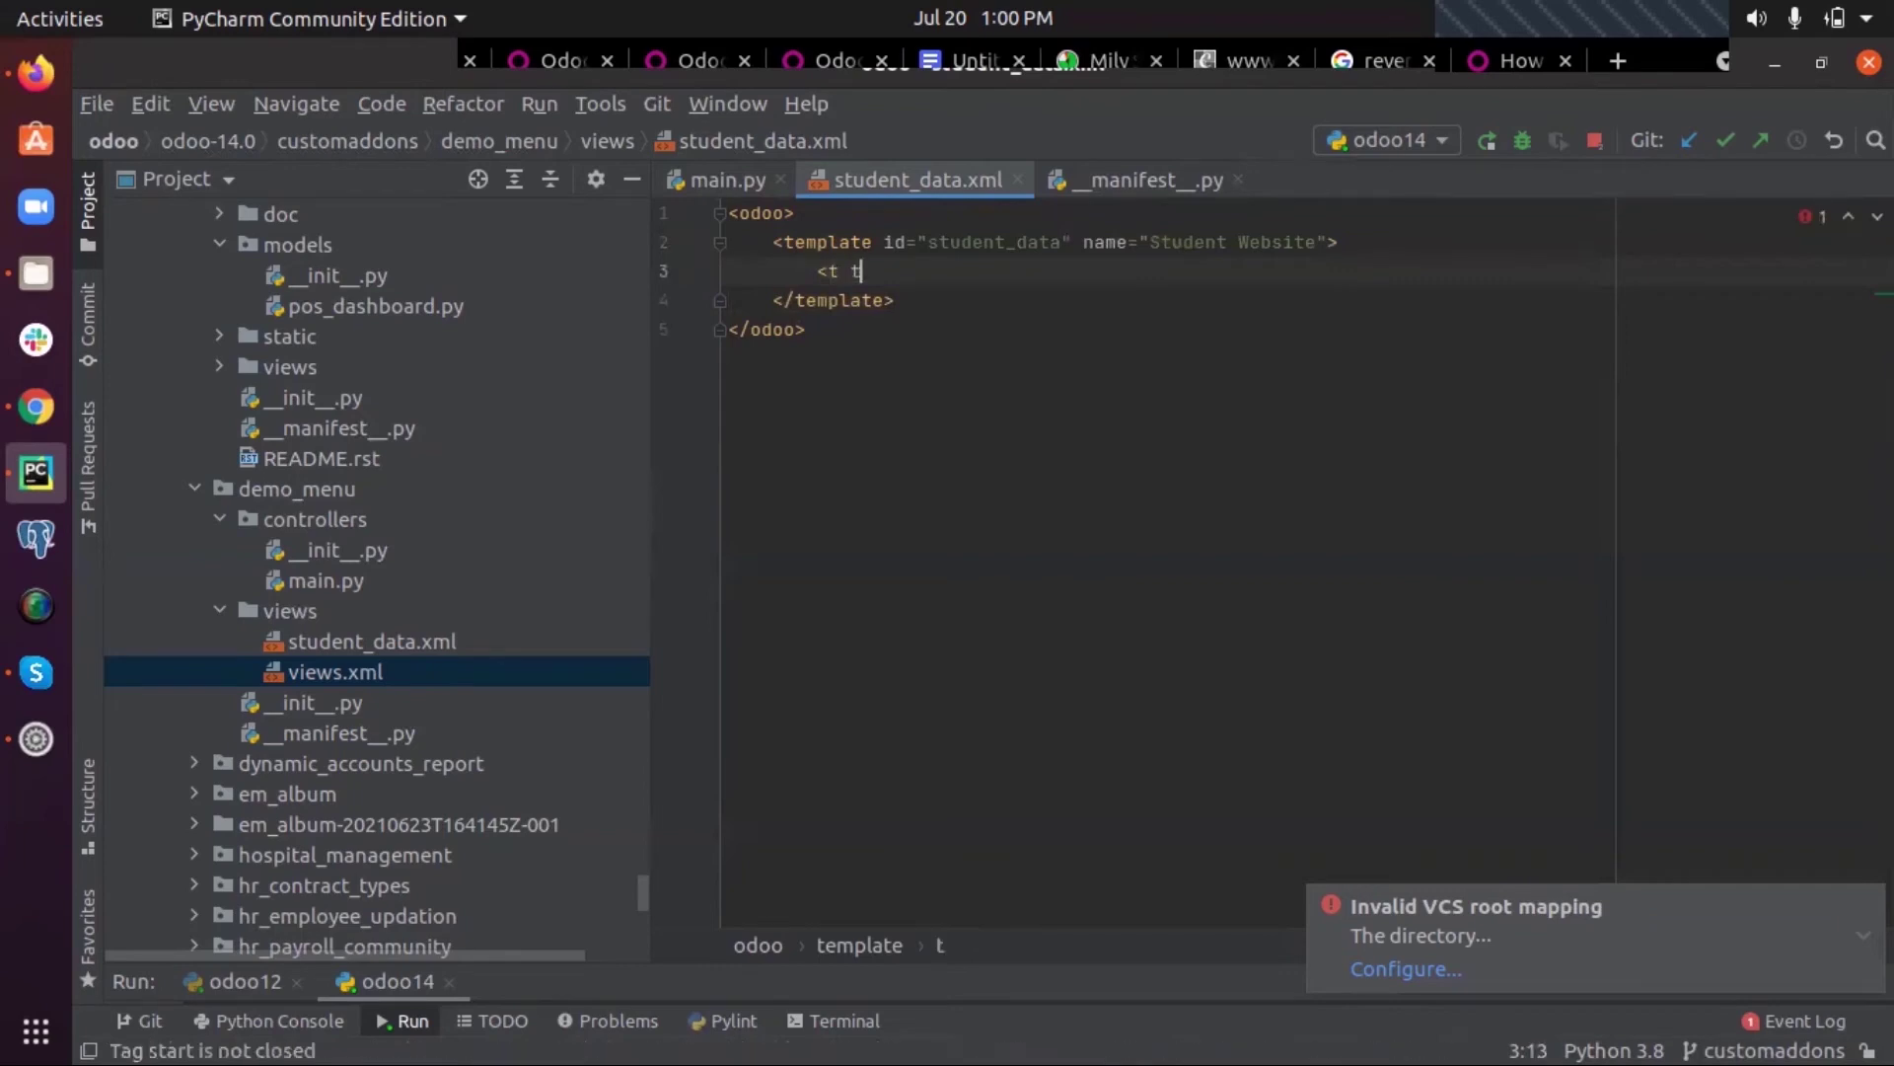
text(-call)
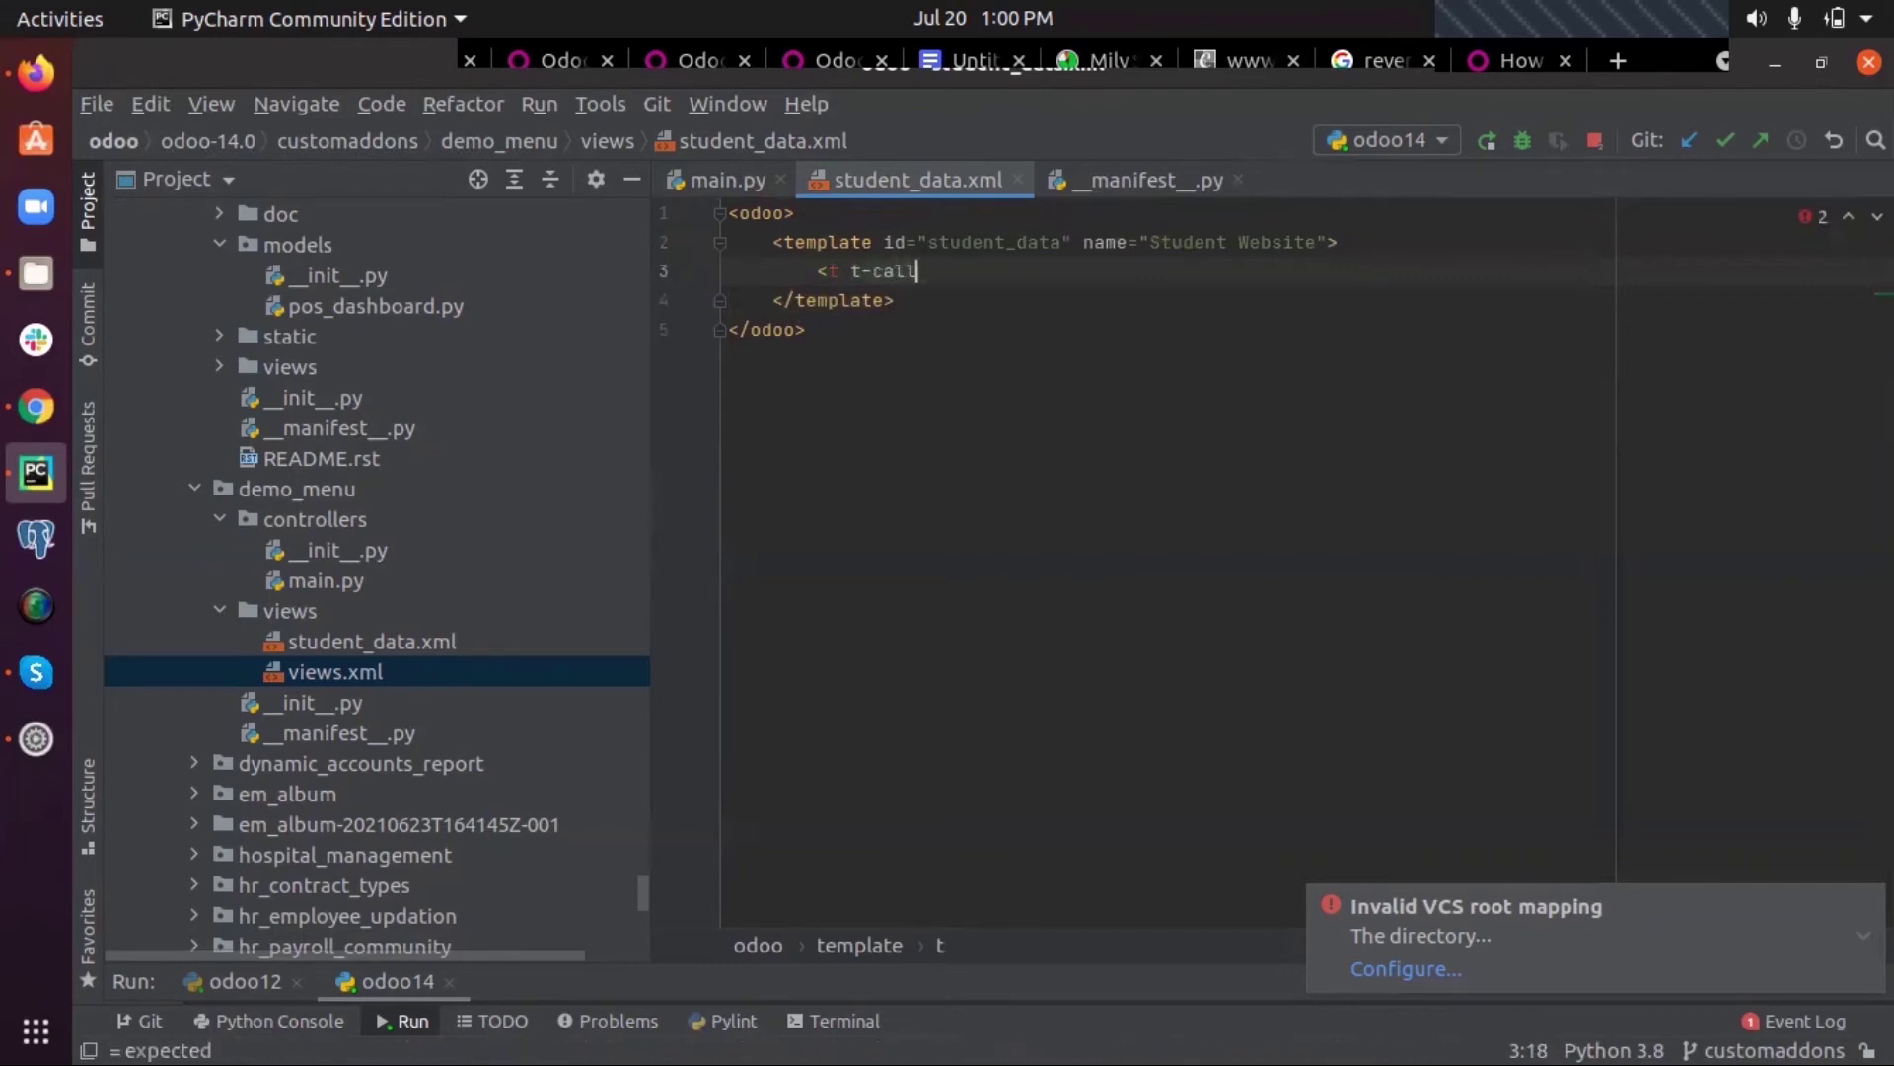
text(="w)
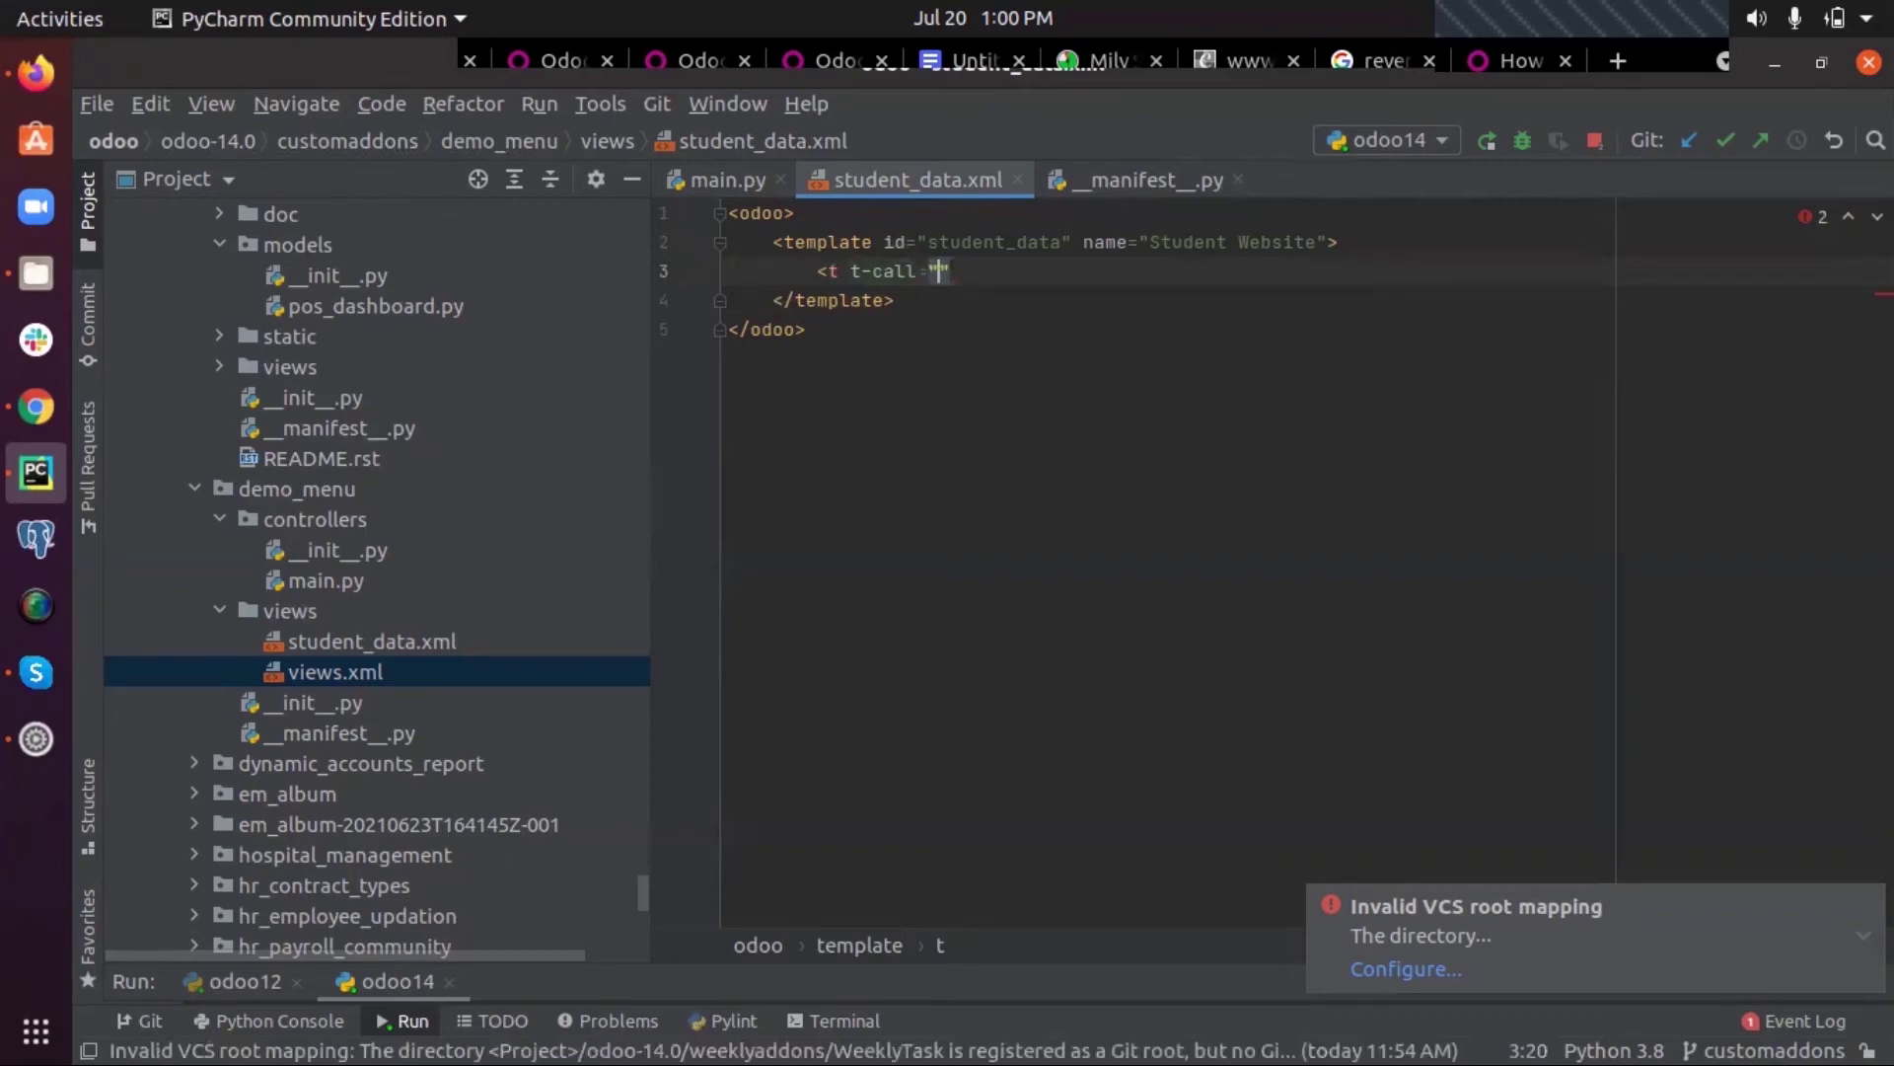
text(ebs)
text(ite)
text(.layo)
text(ut")
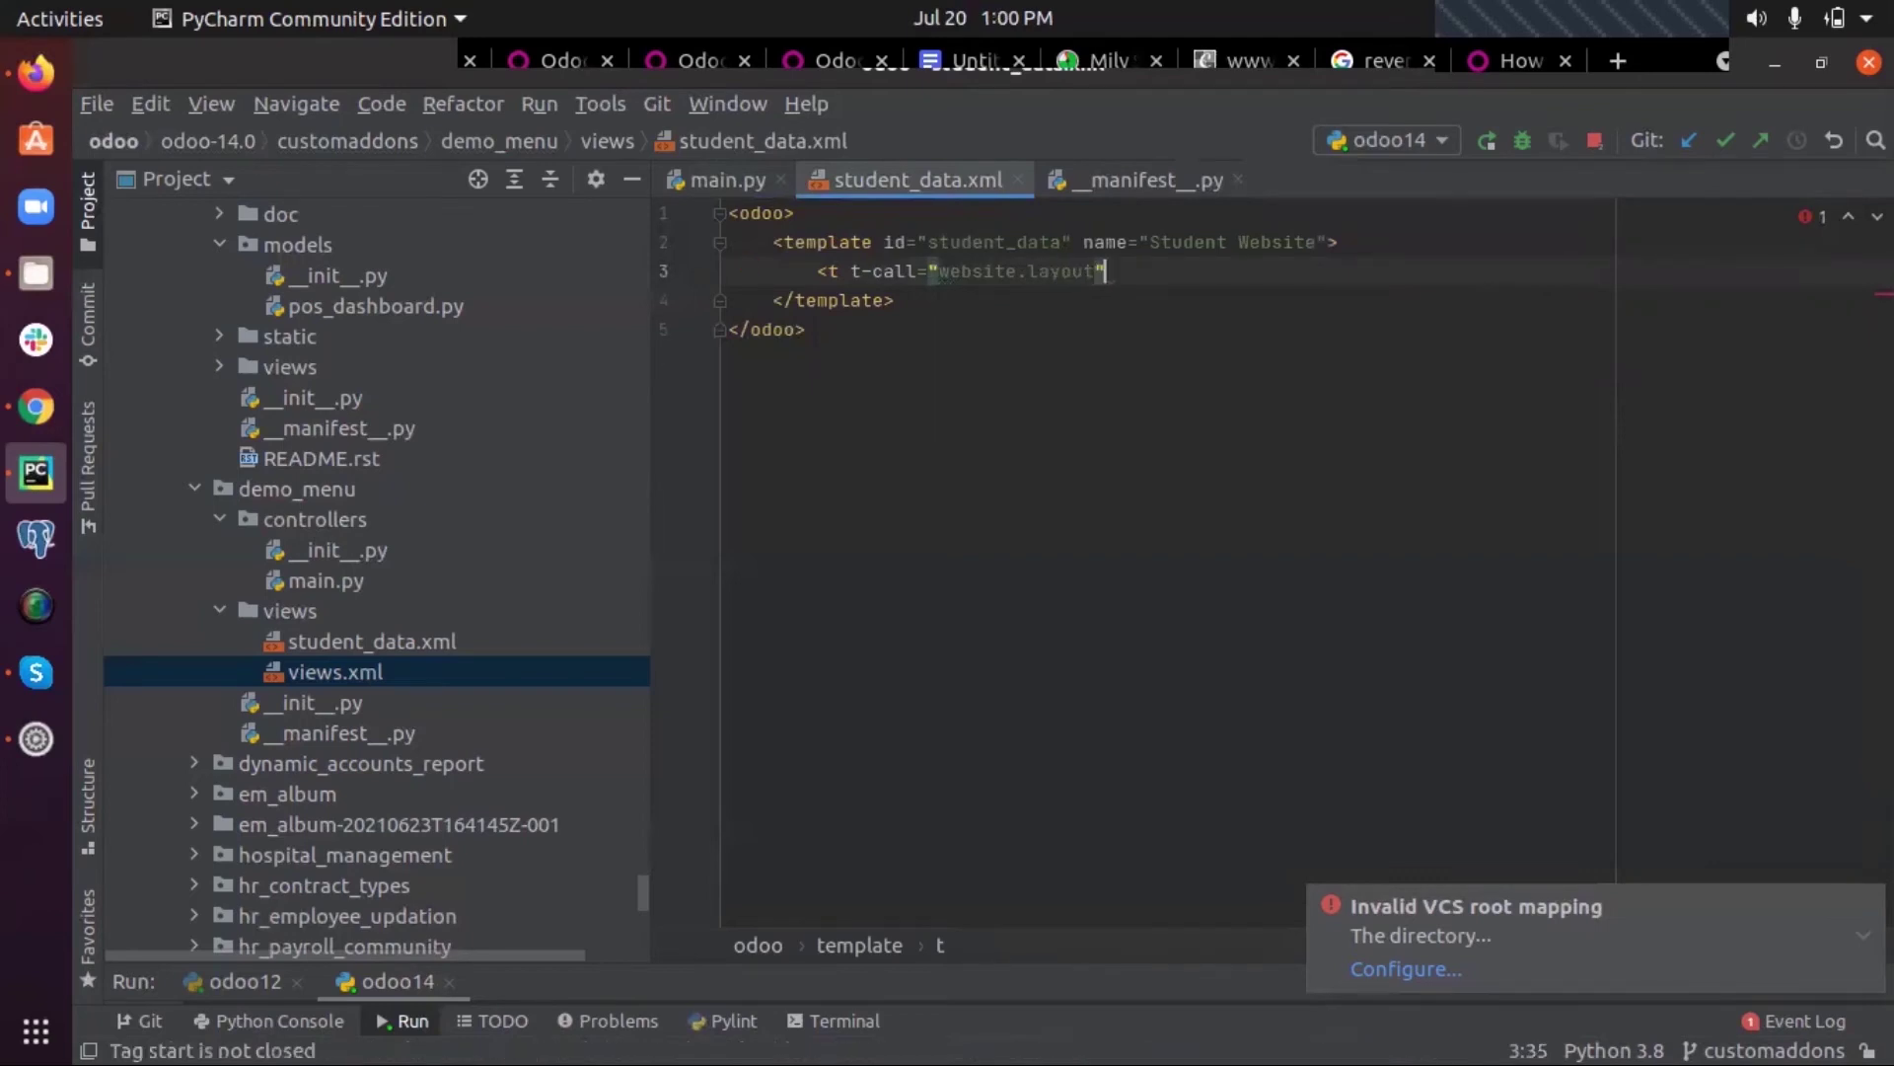
text(>)
Add a website.layout t-call wrapping a div with class 'oe_structure'
key(Return)
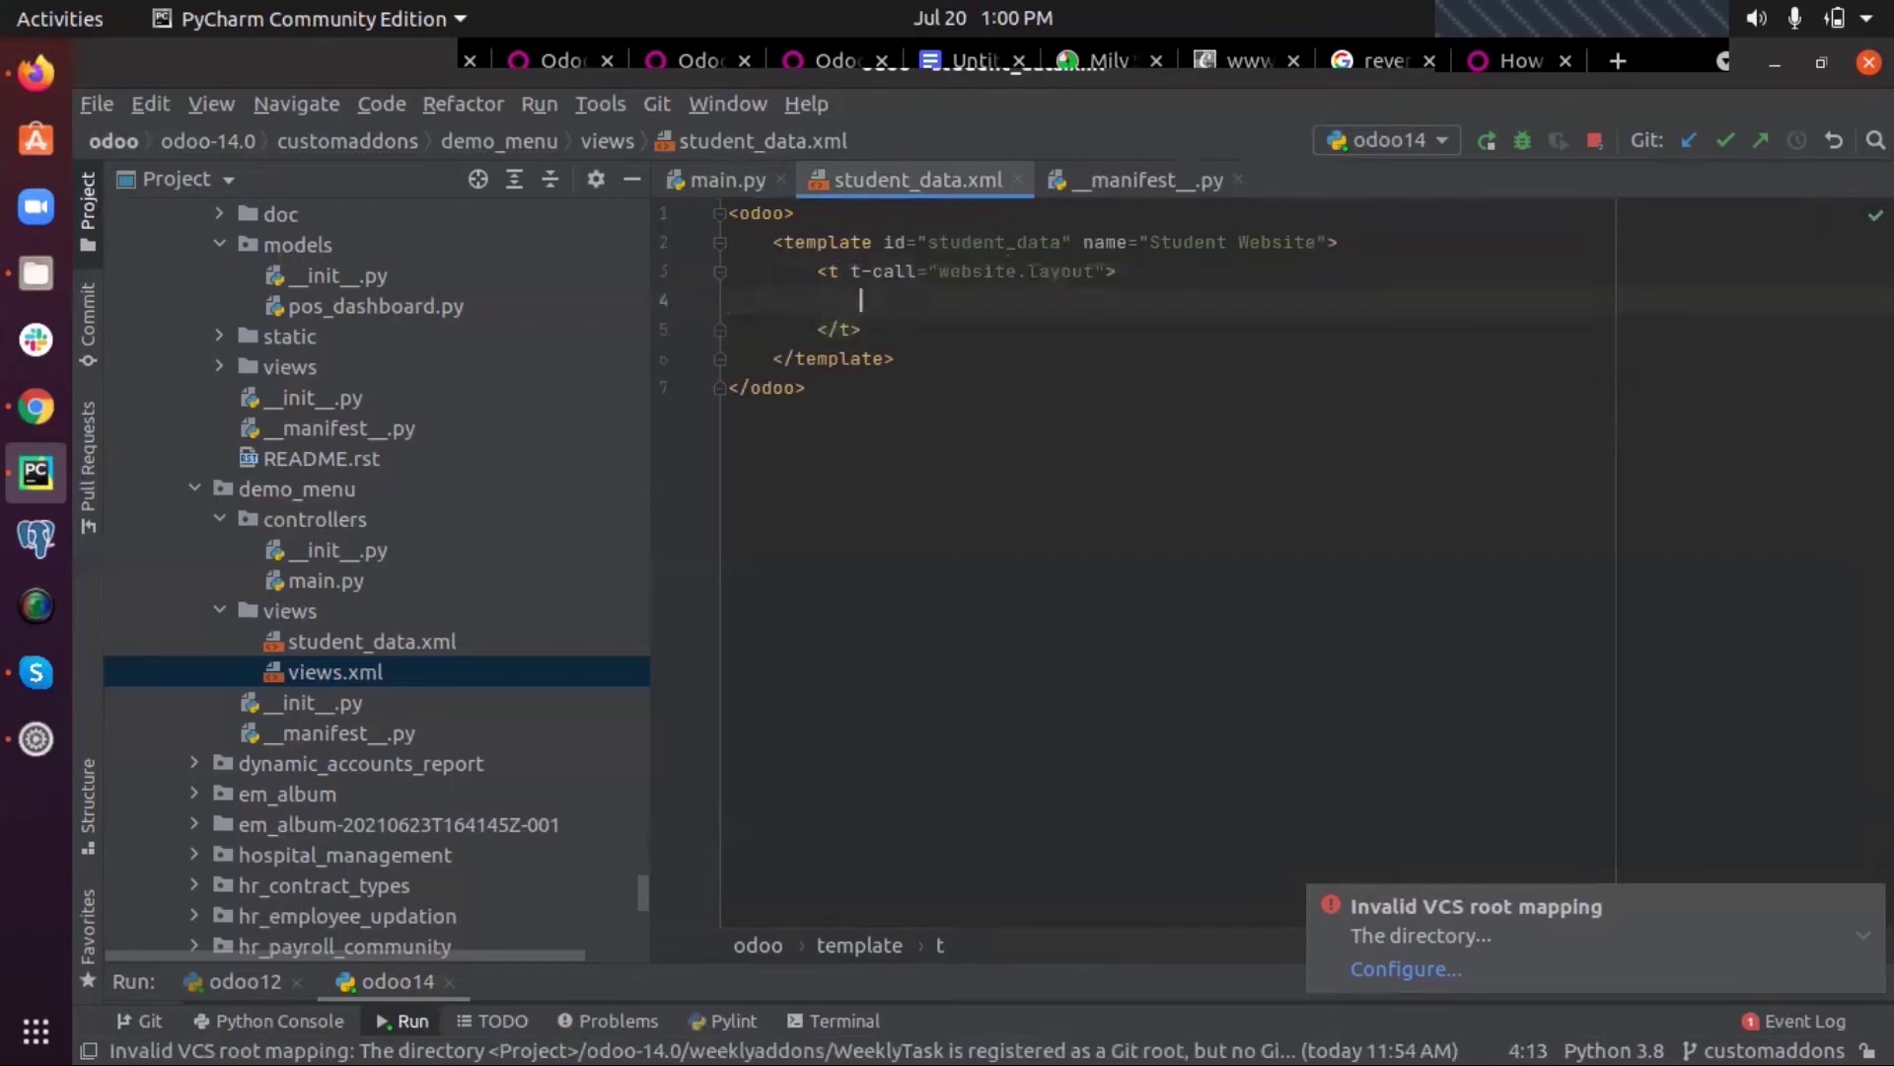
text(<di)
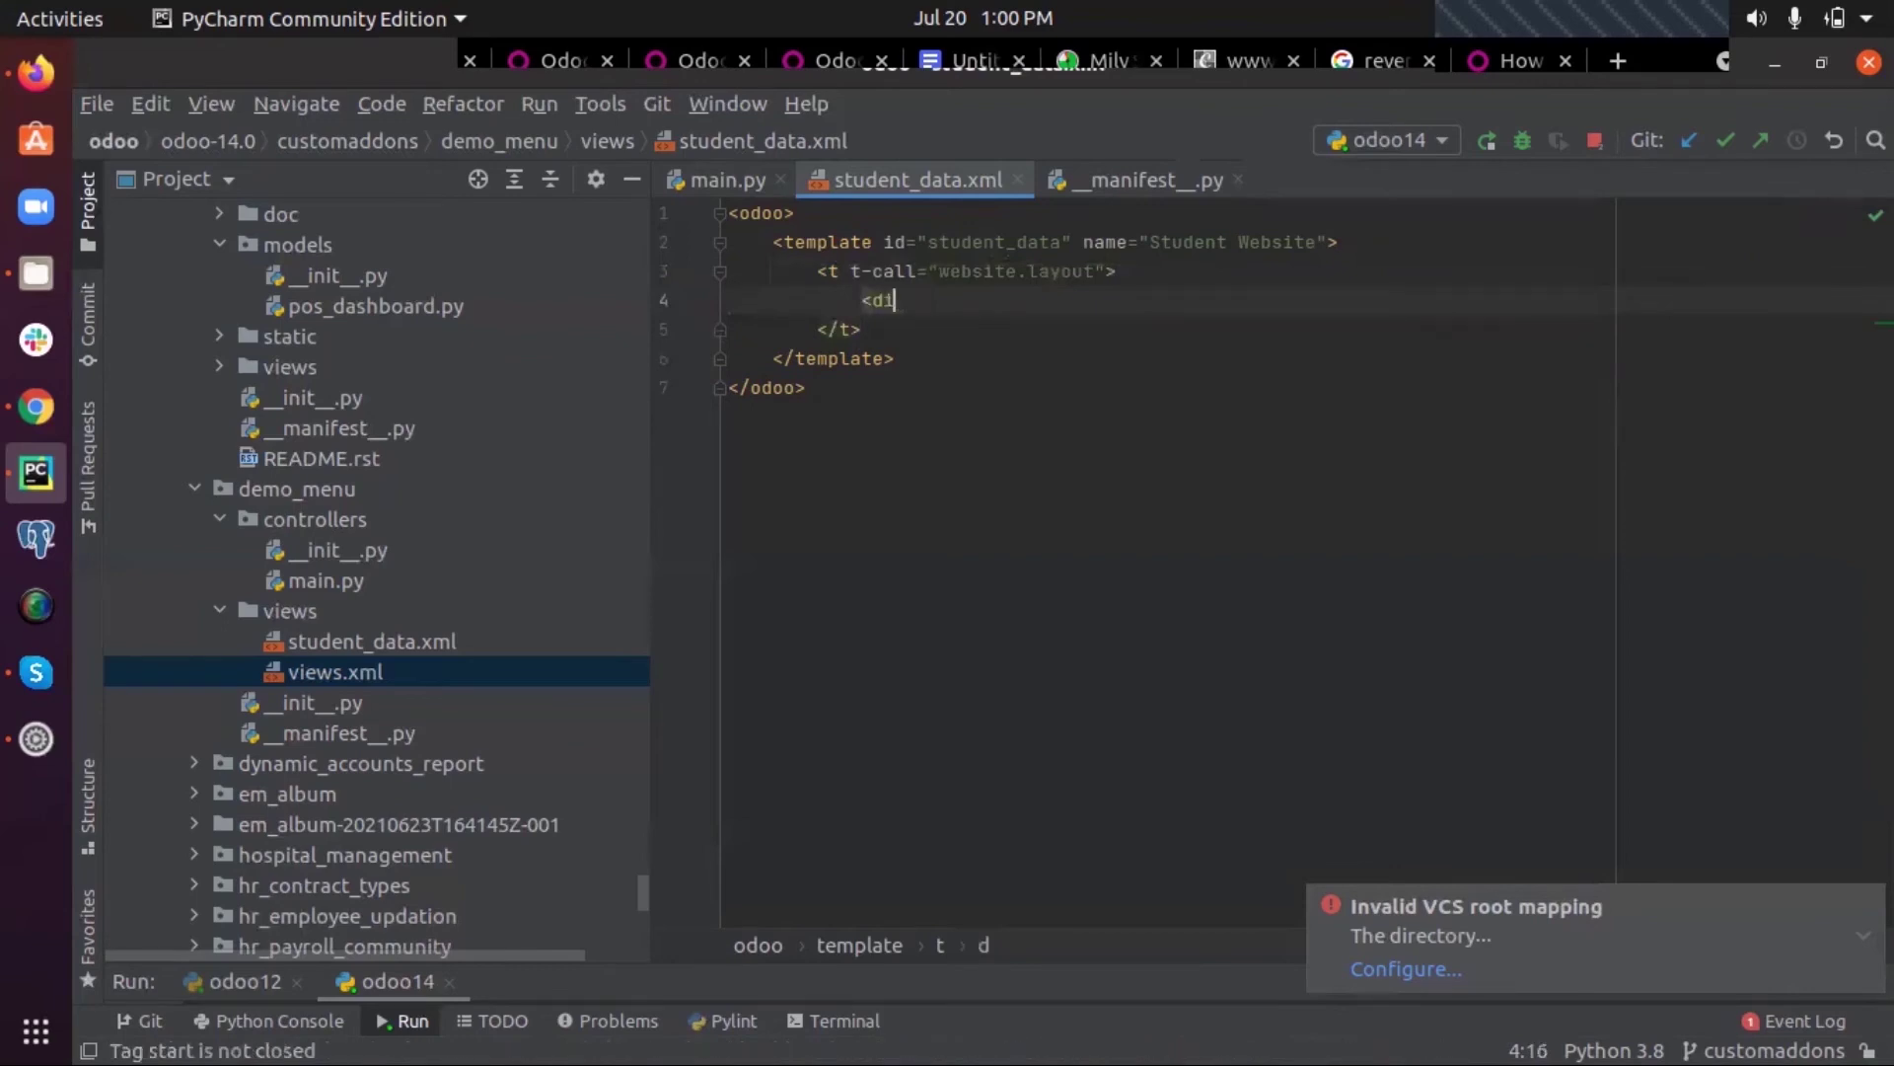
text(v clas)
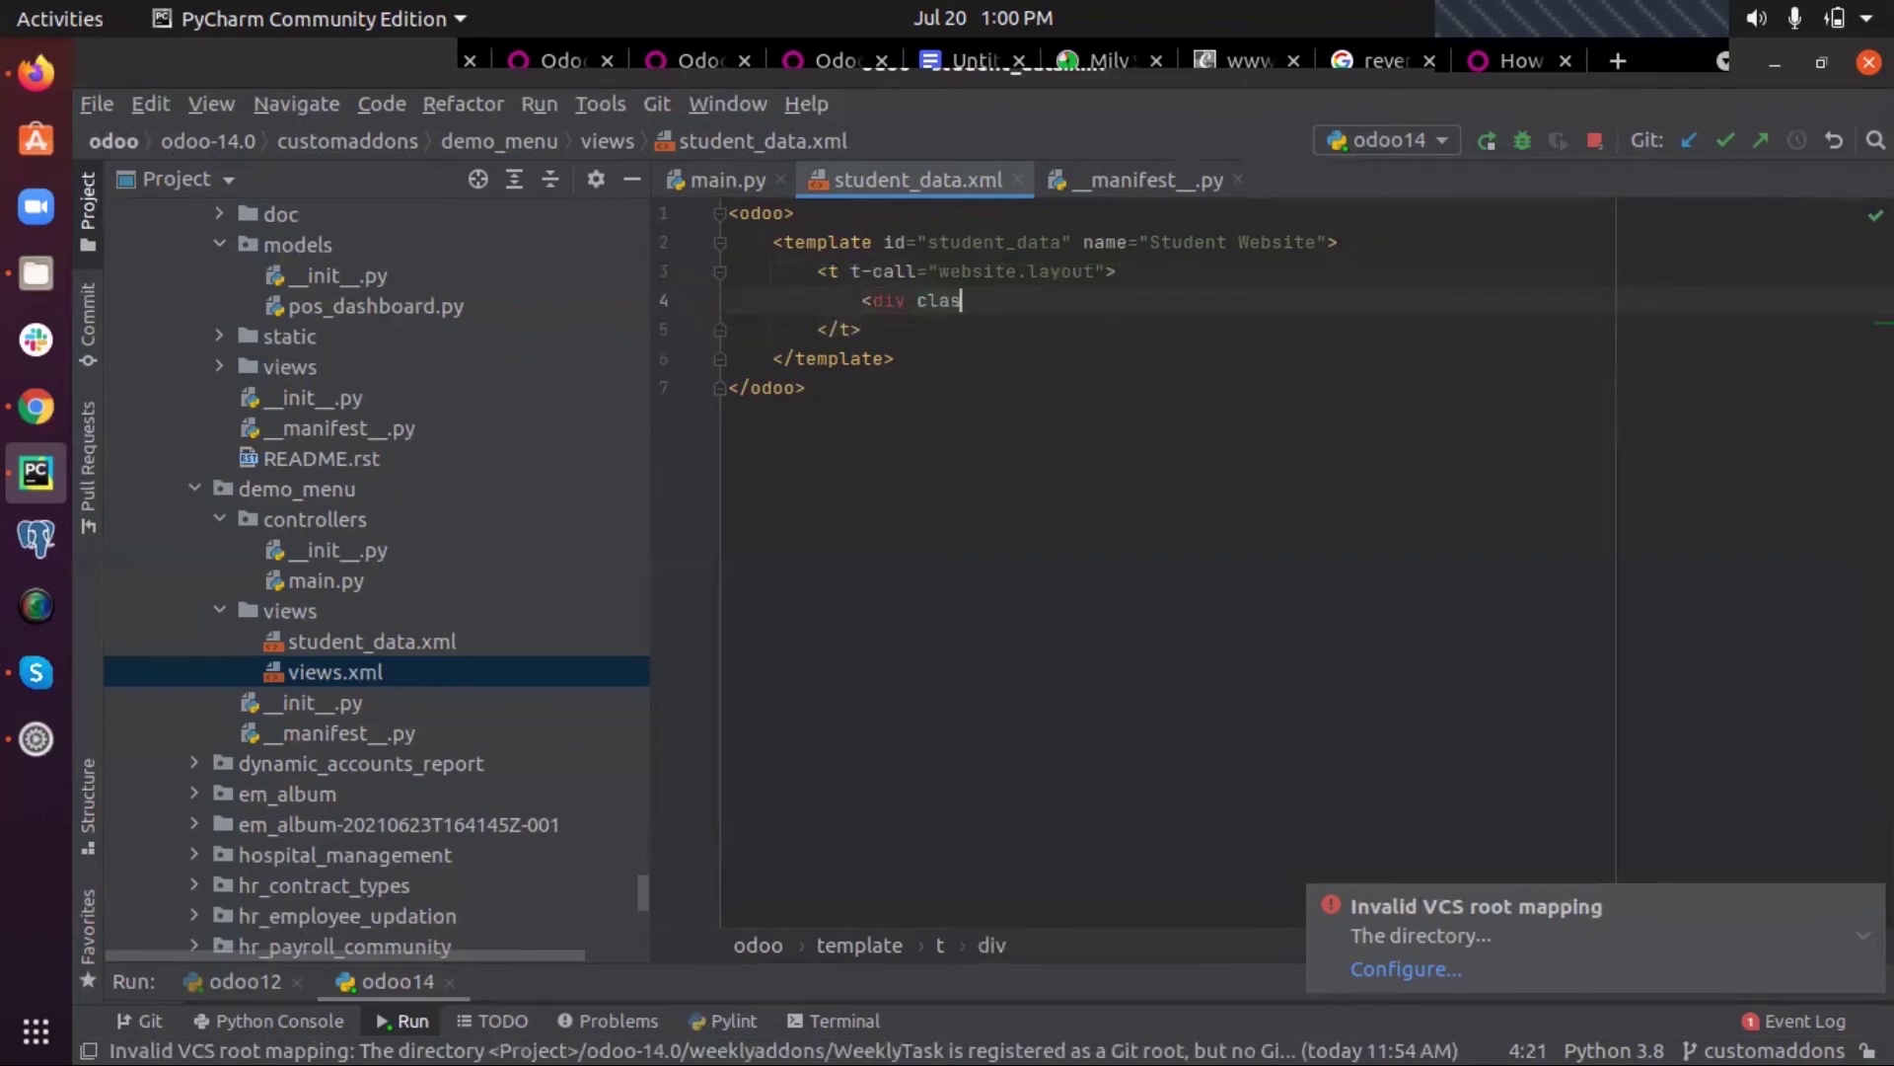
text(s=)
text(oe_)
text(struy)
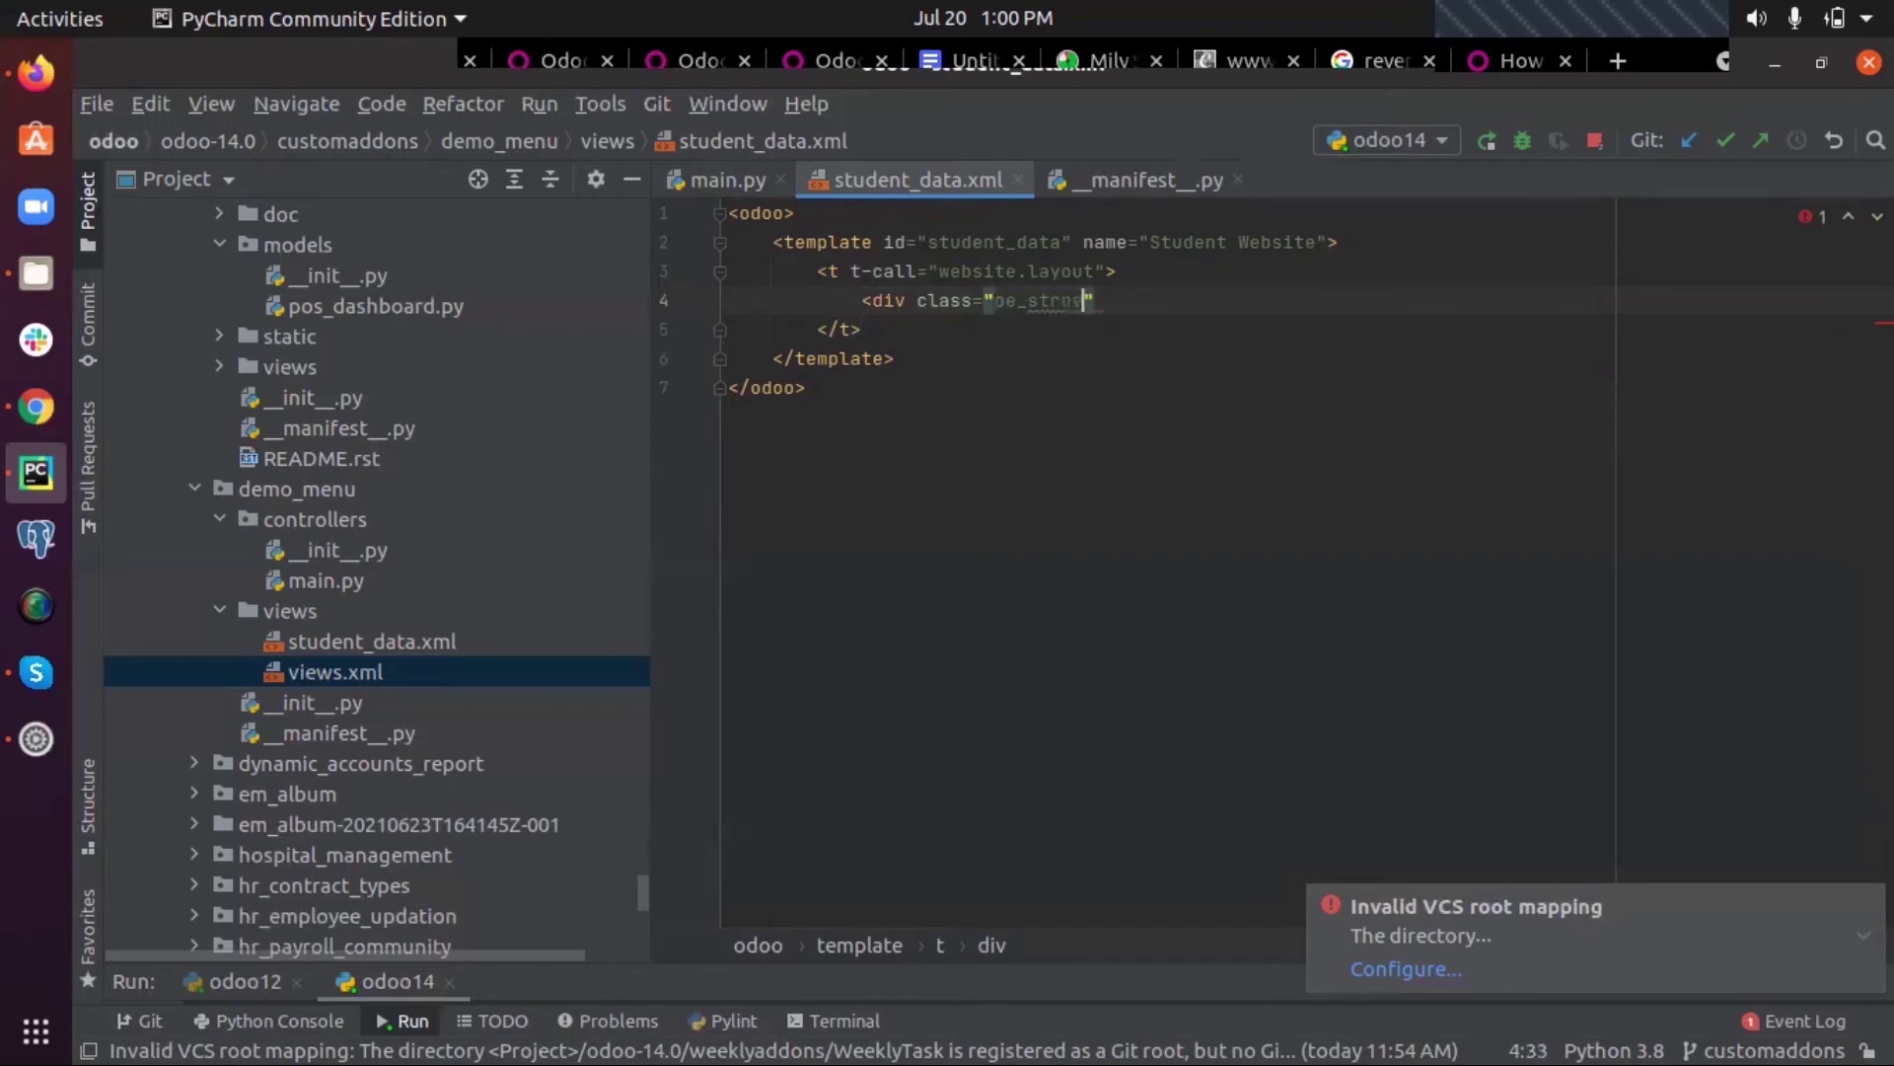
key(BackSpace)
text(ct)
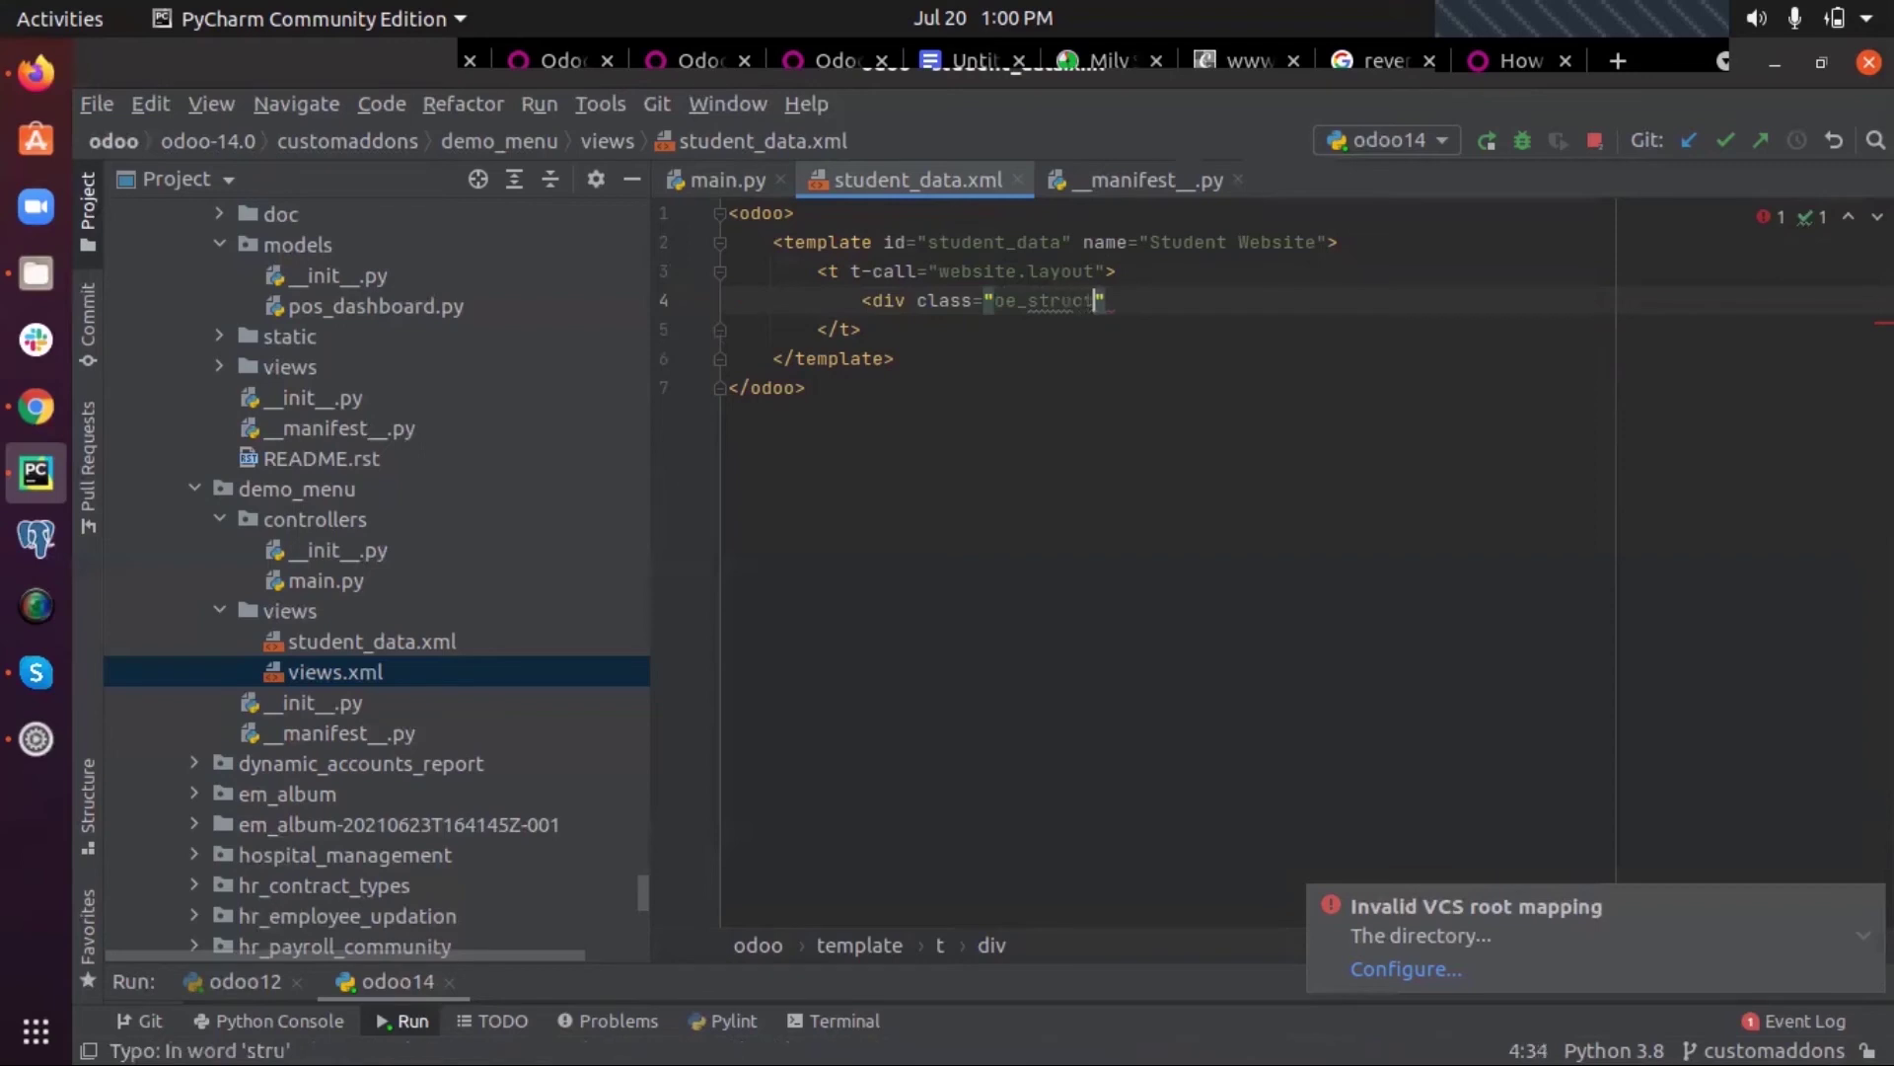
text(ure)
key(Right)
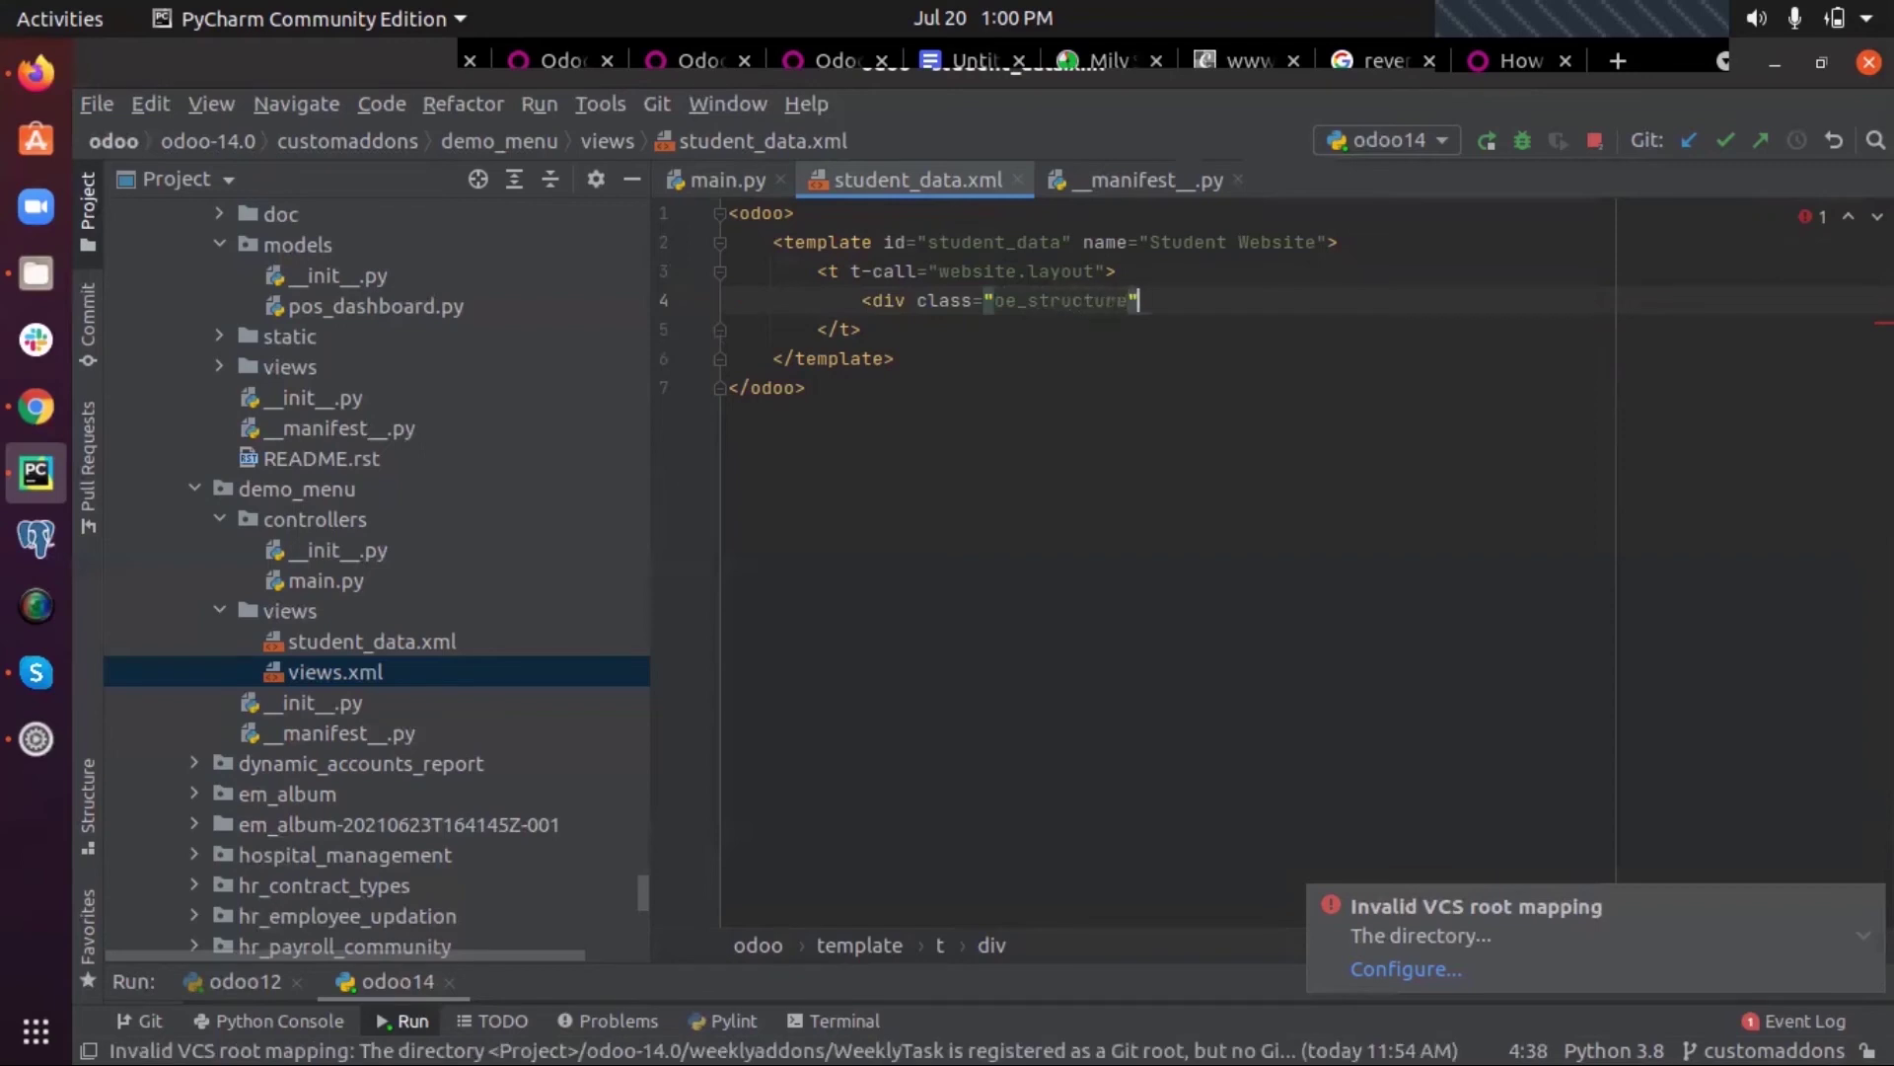
text(>)
key(Return)
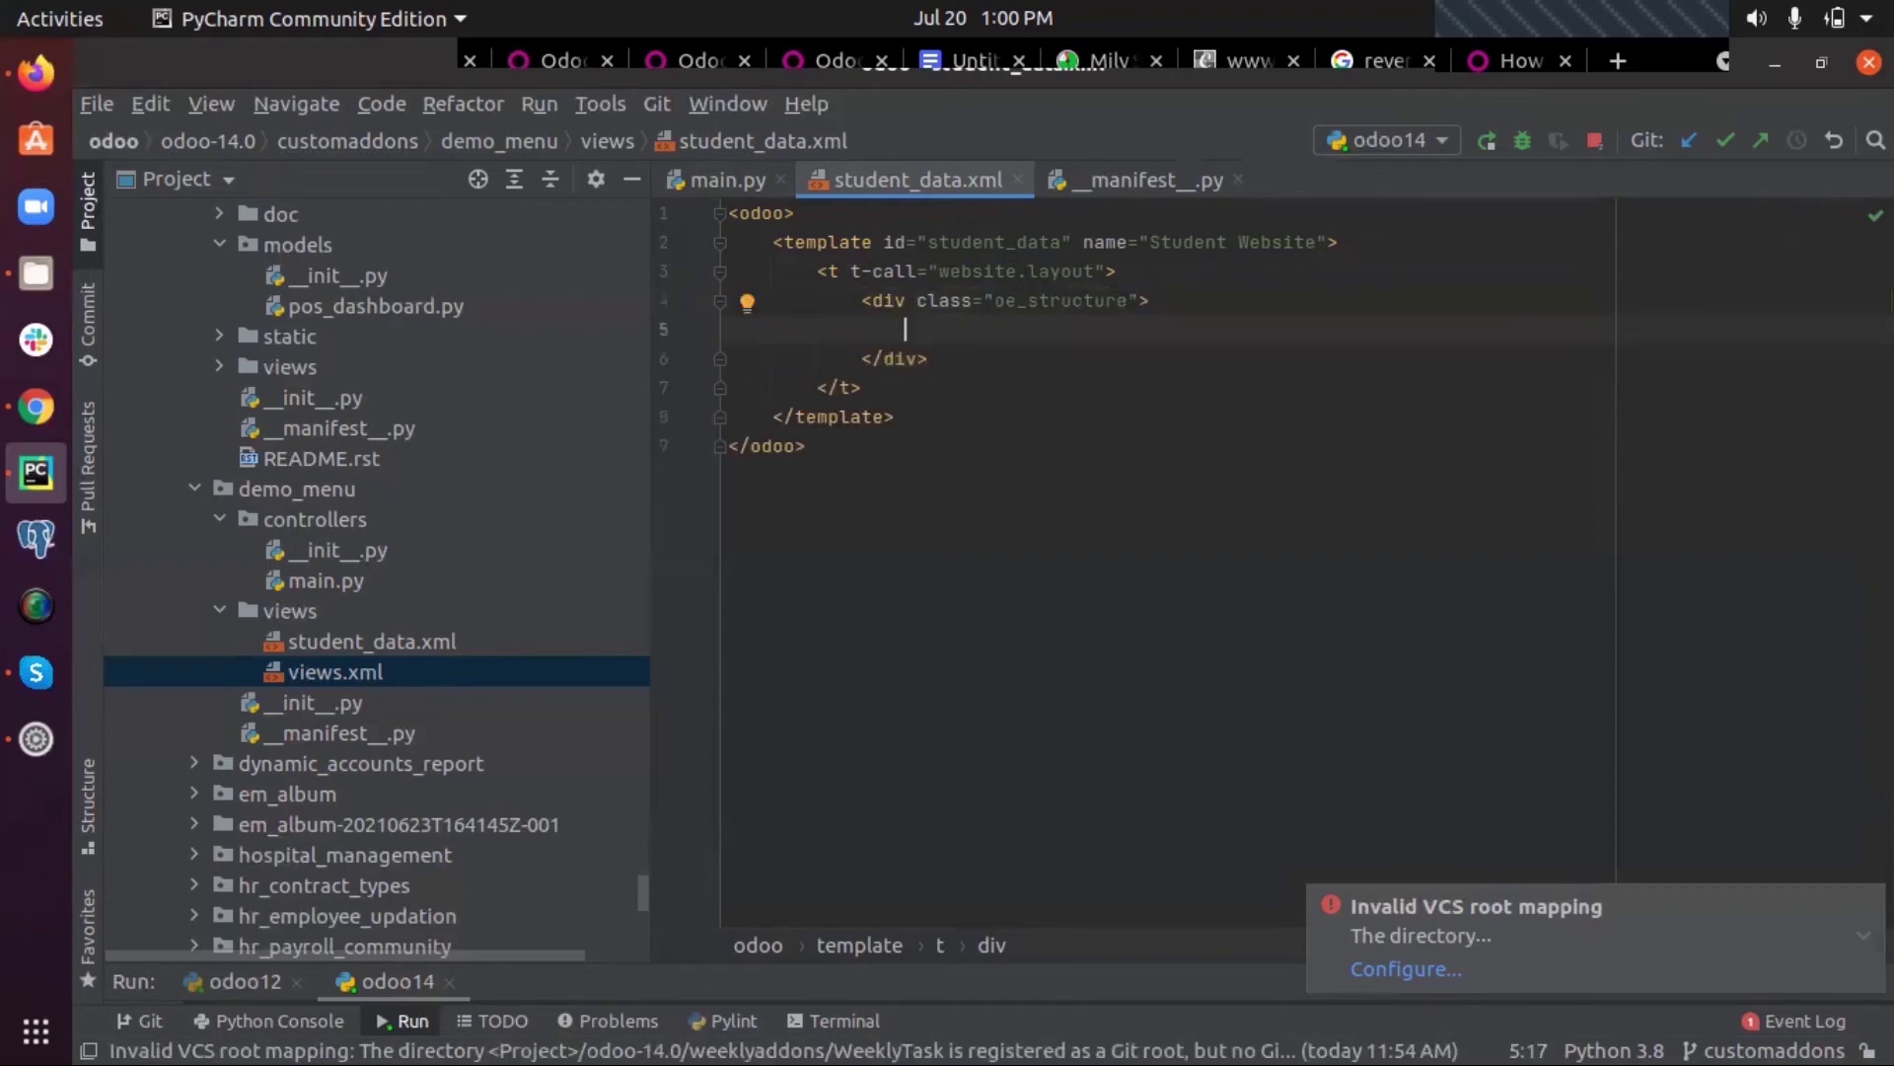
text(<div)
Insert a 'container' div holding a centred h3 reading 'Student Details'
key(Return)
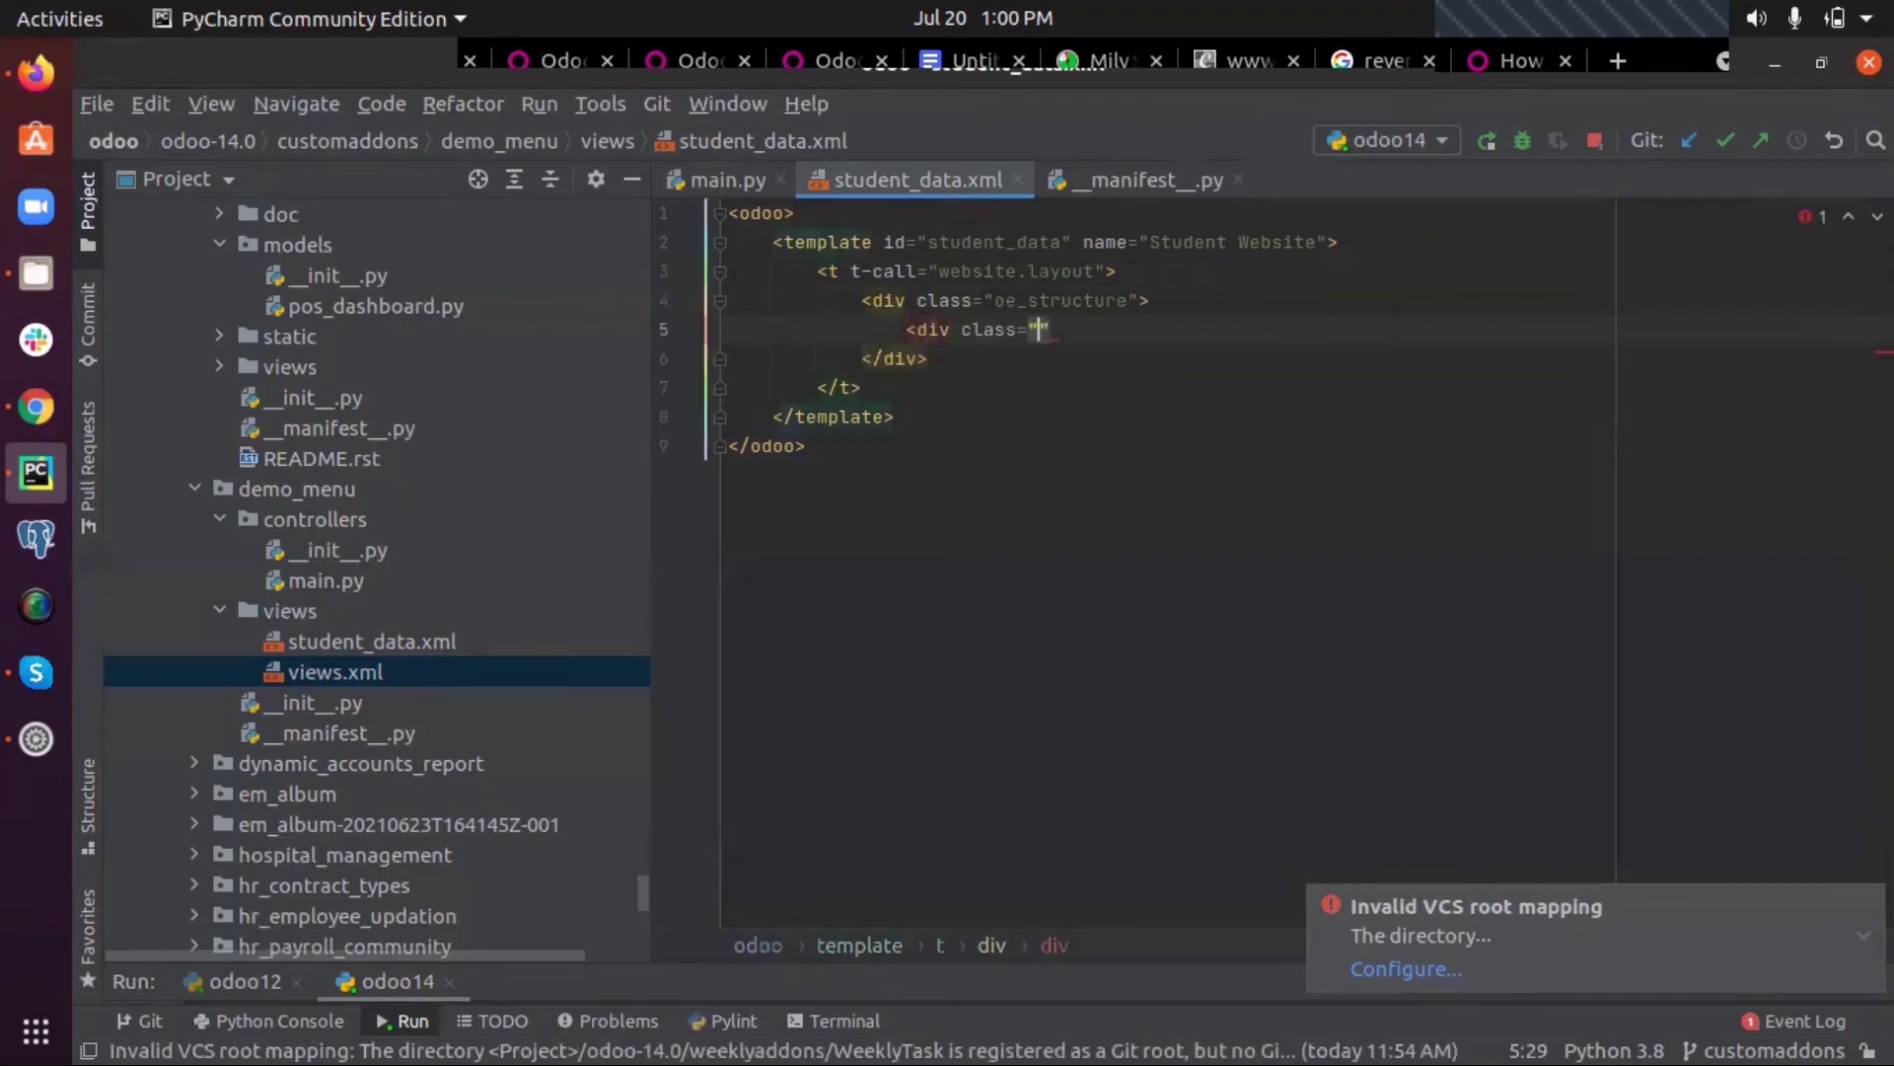
text(contain)
text(eer)
text(">)
key(Return)
text(<)
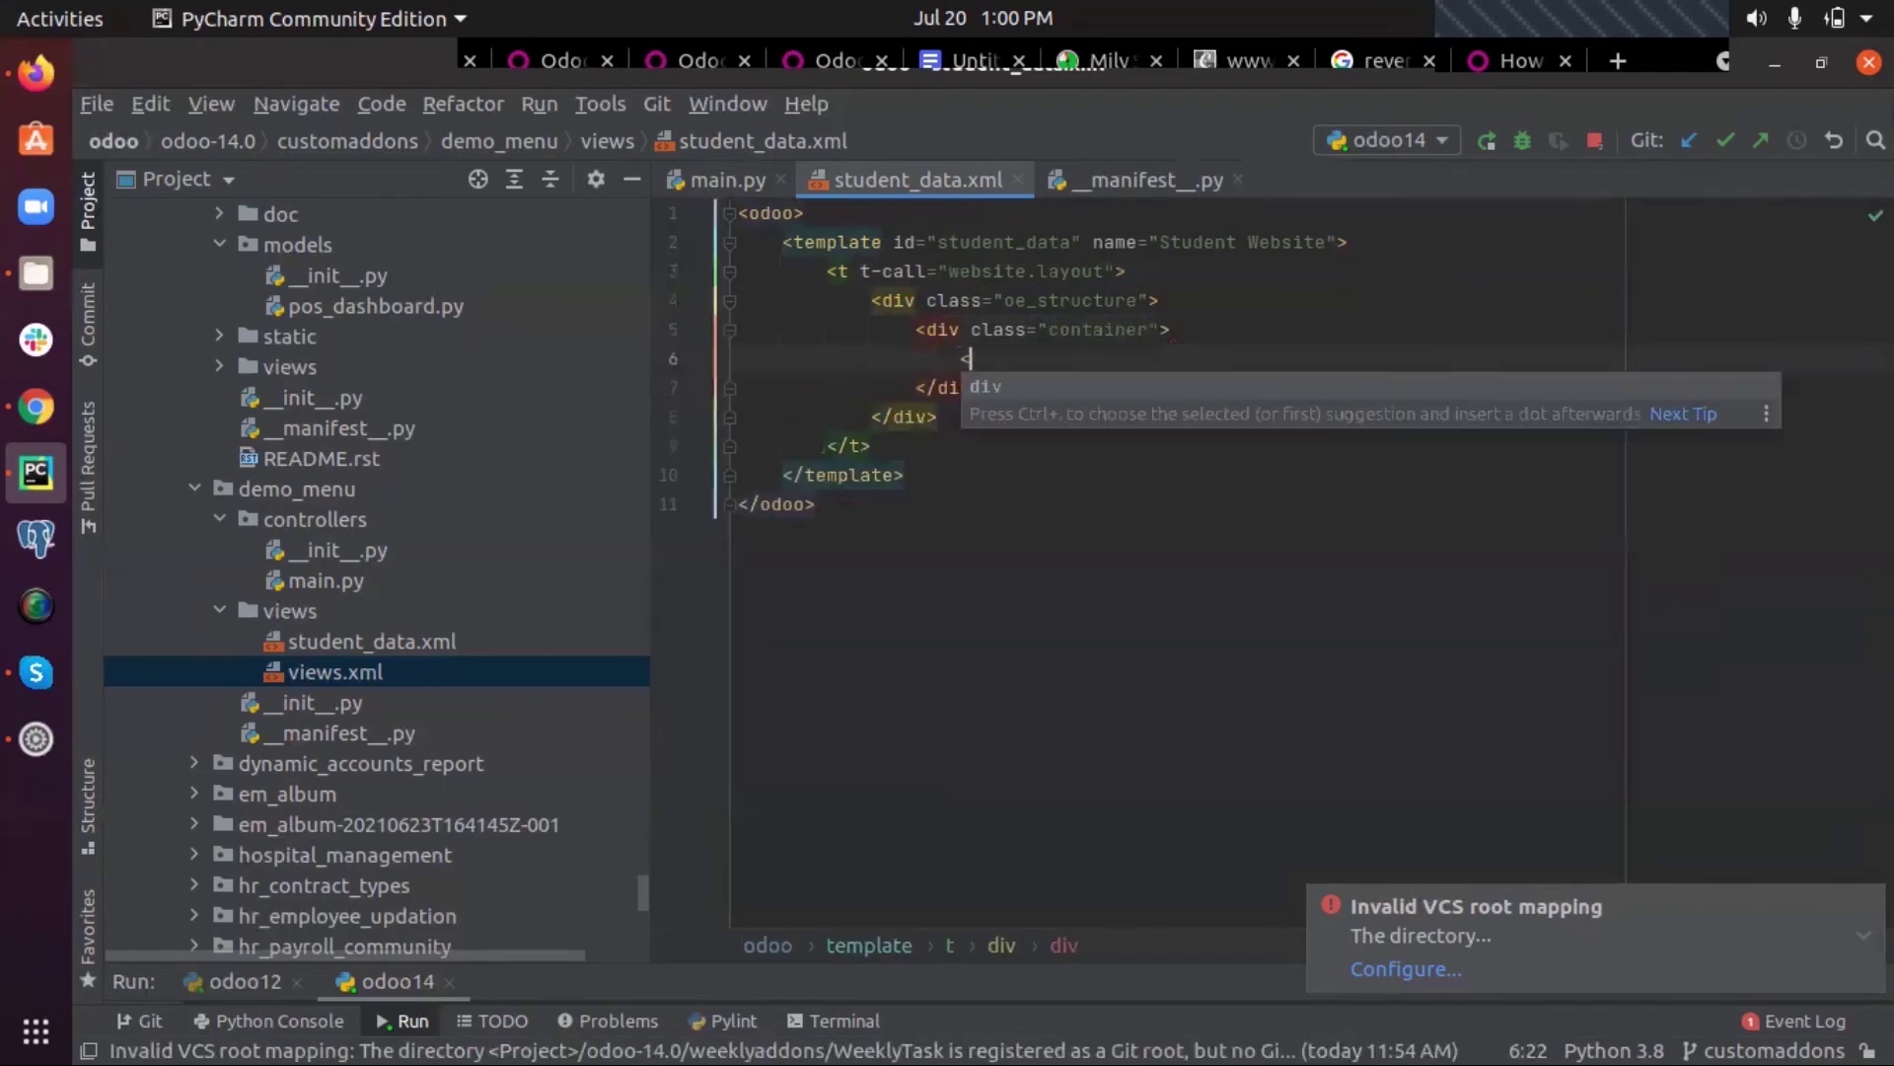
text(ce)
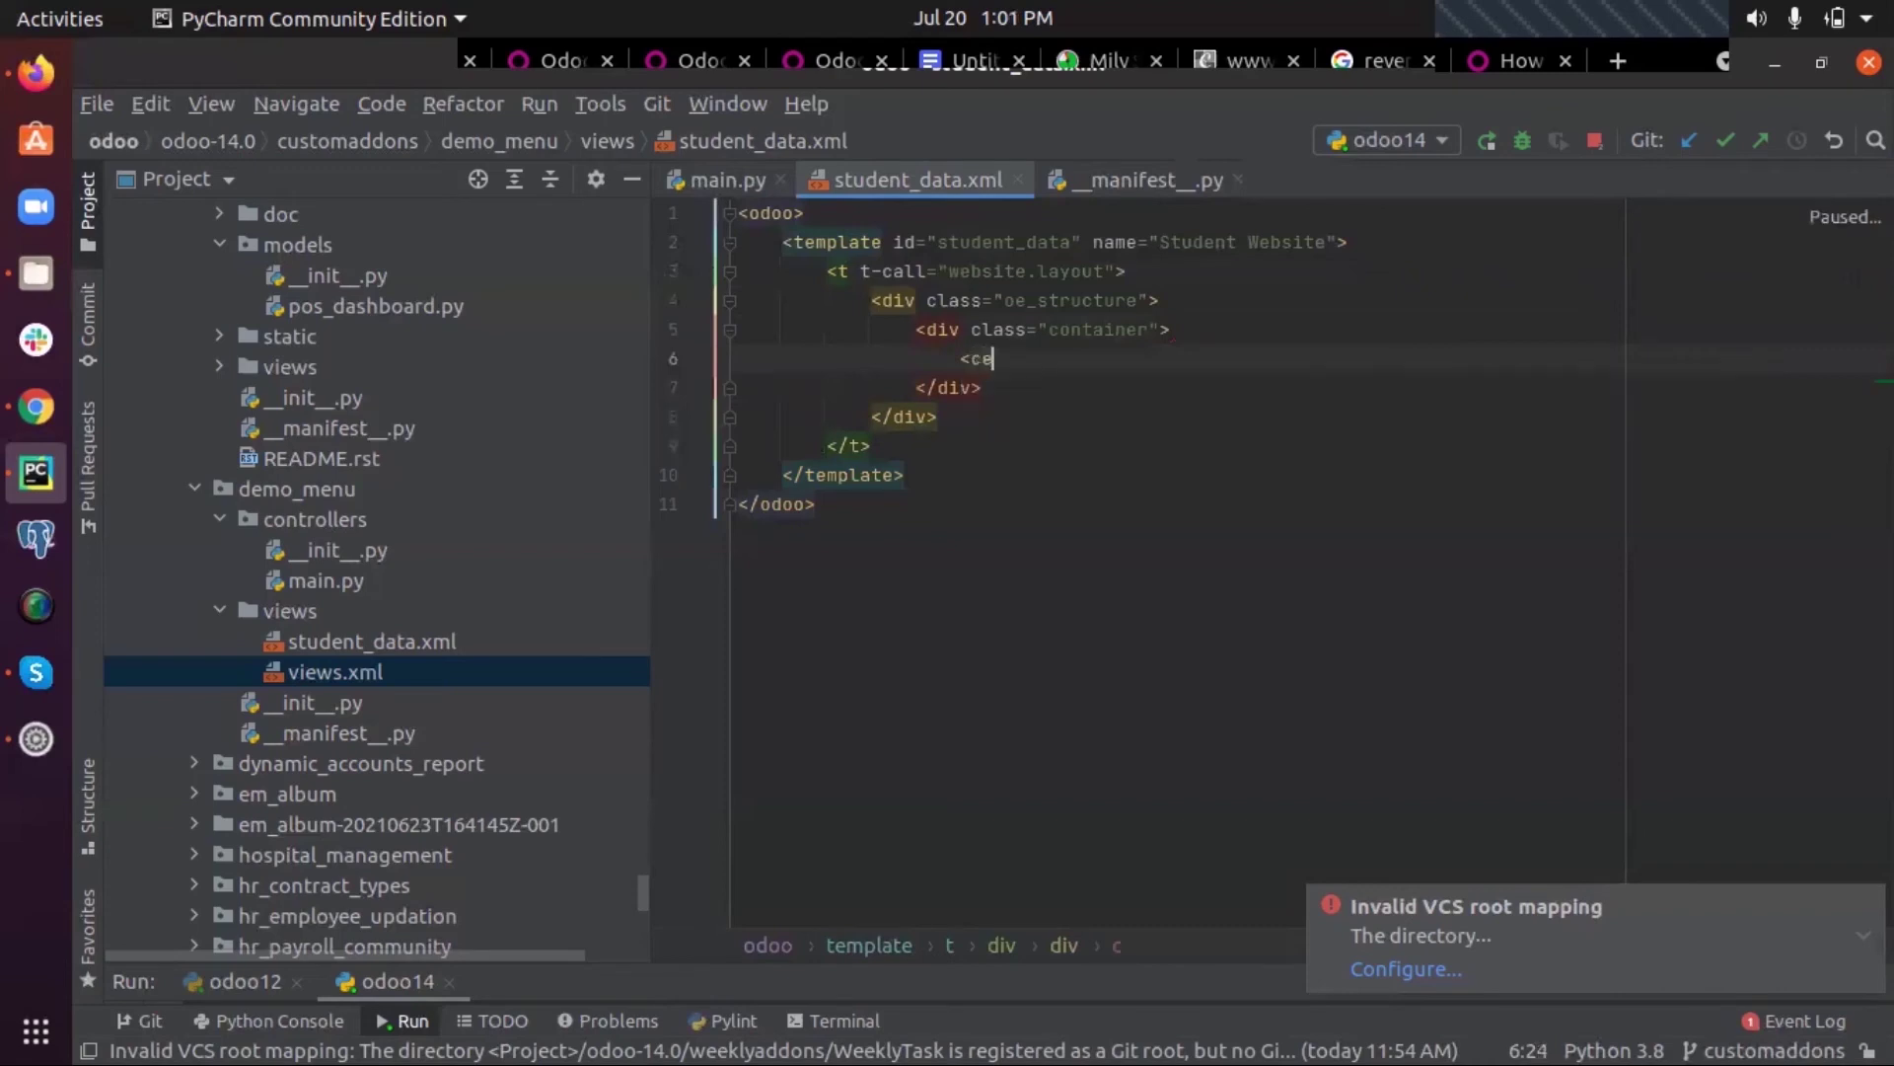
text(nter></center>)
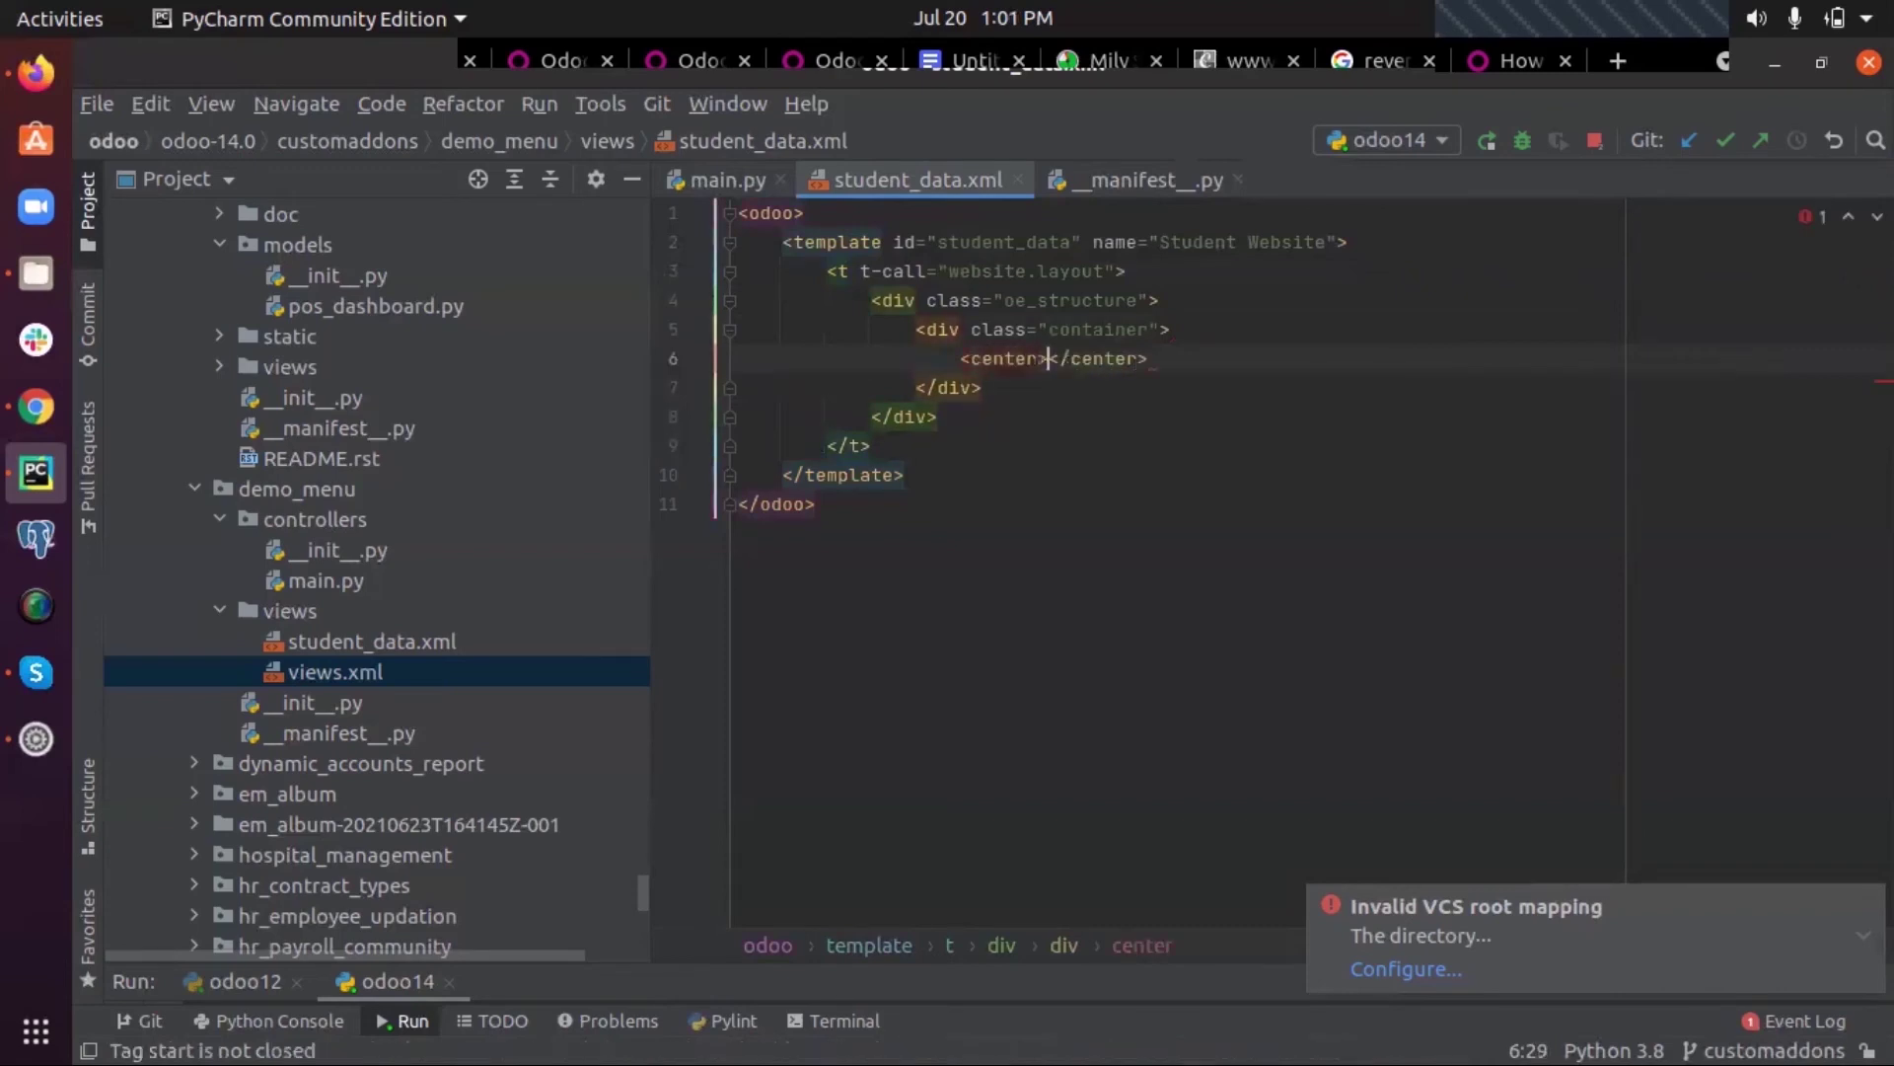
text(h3)
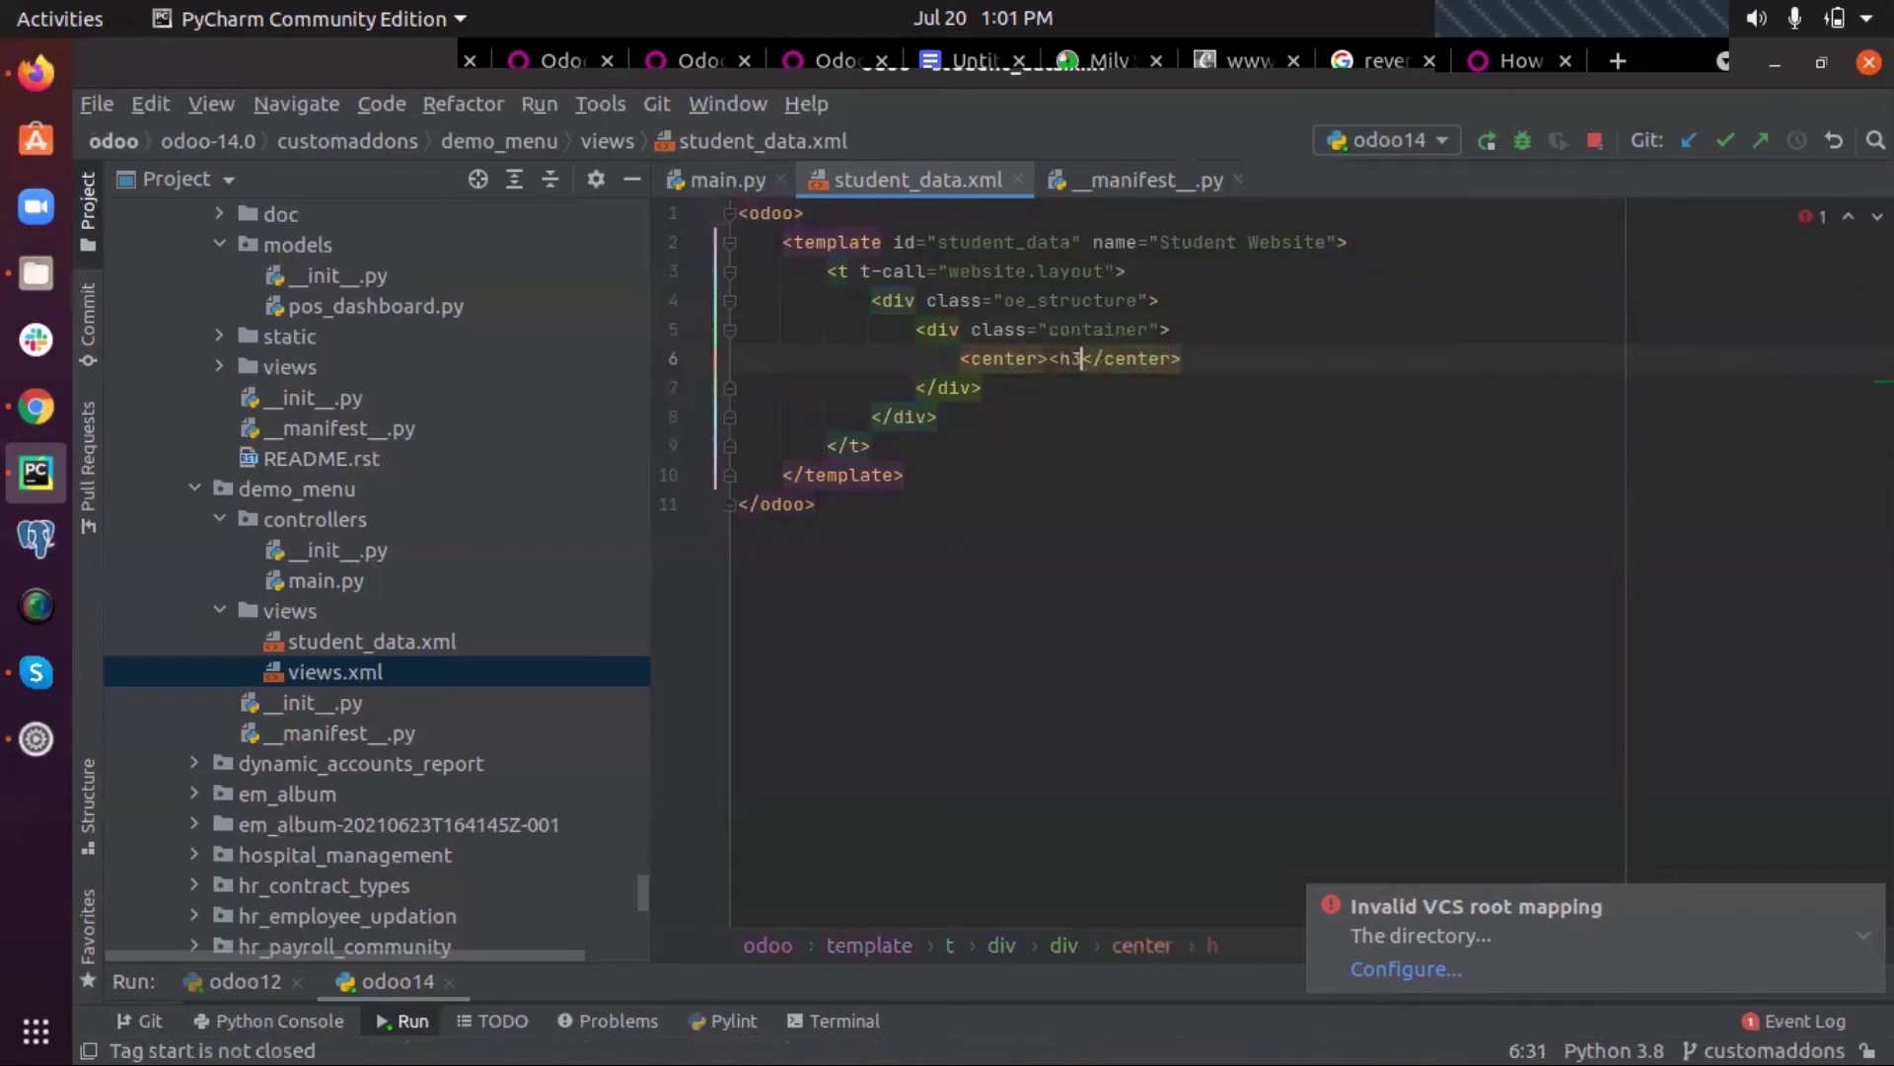
text(>)
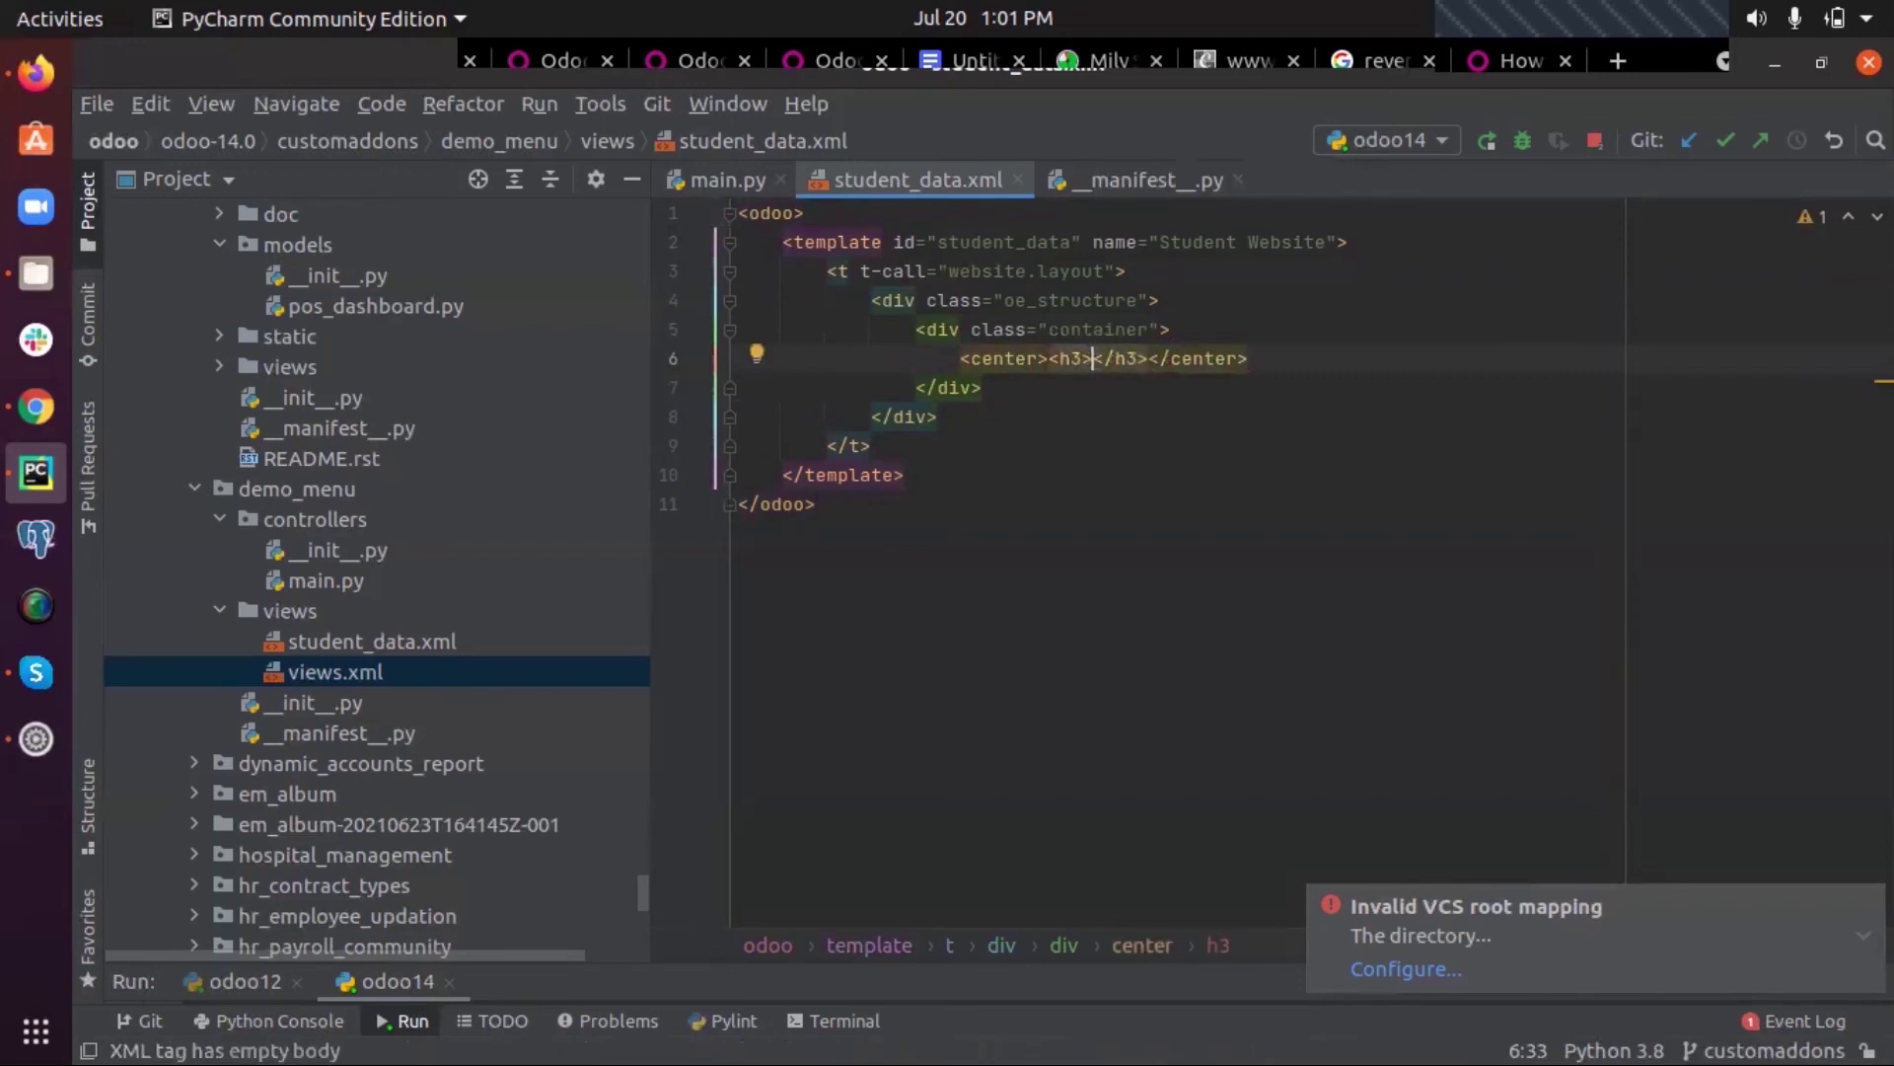
text(Stud)
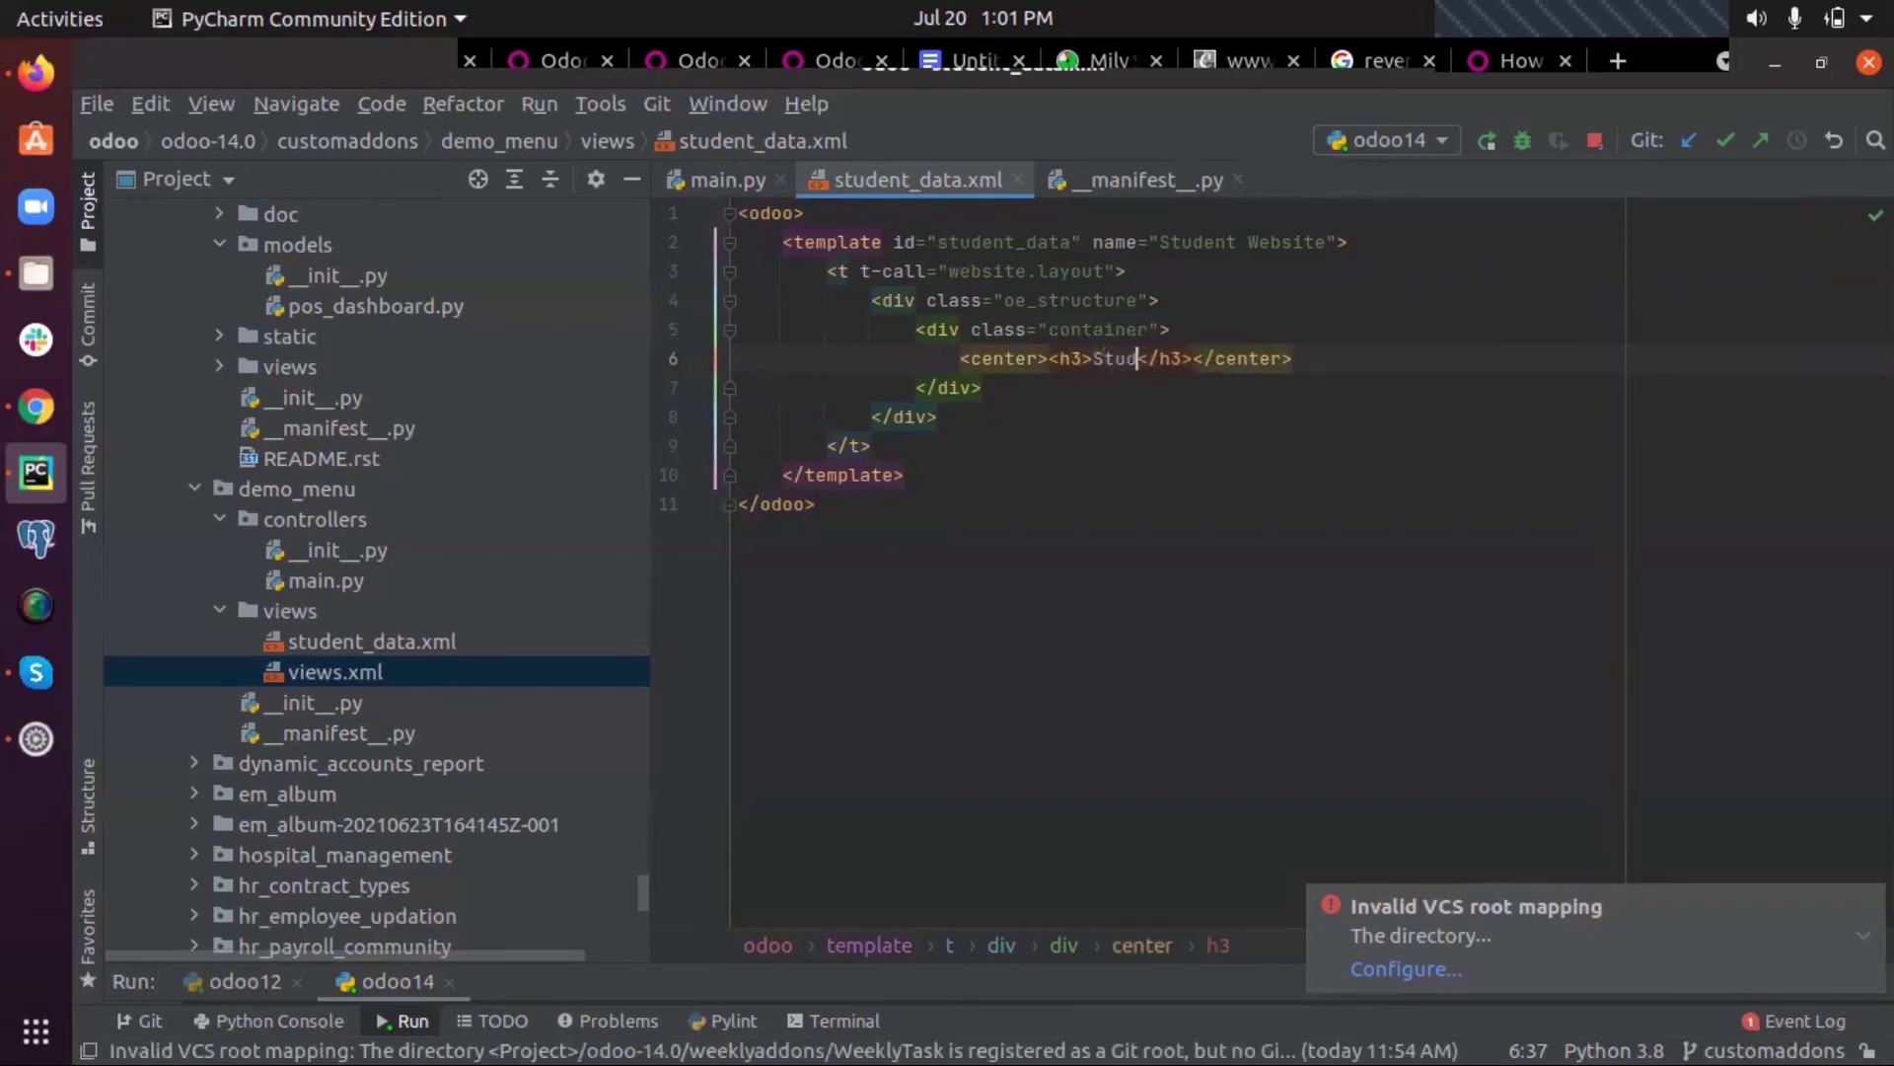
text(ent D)
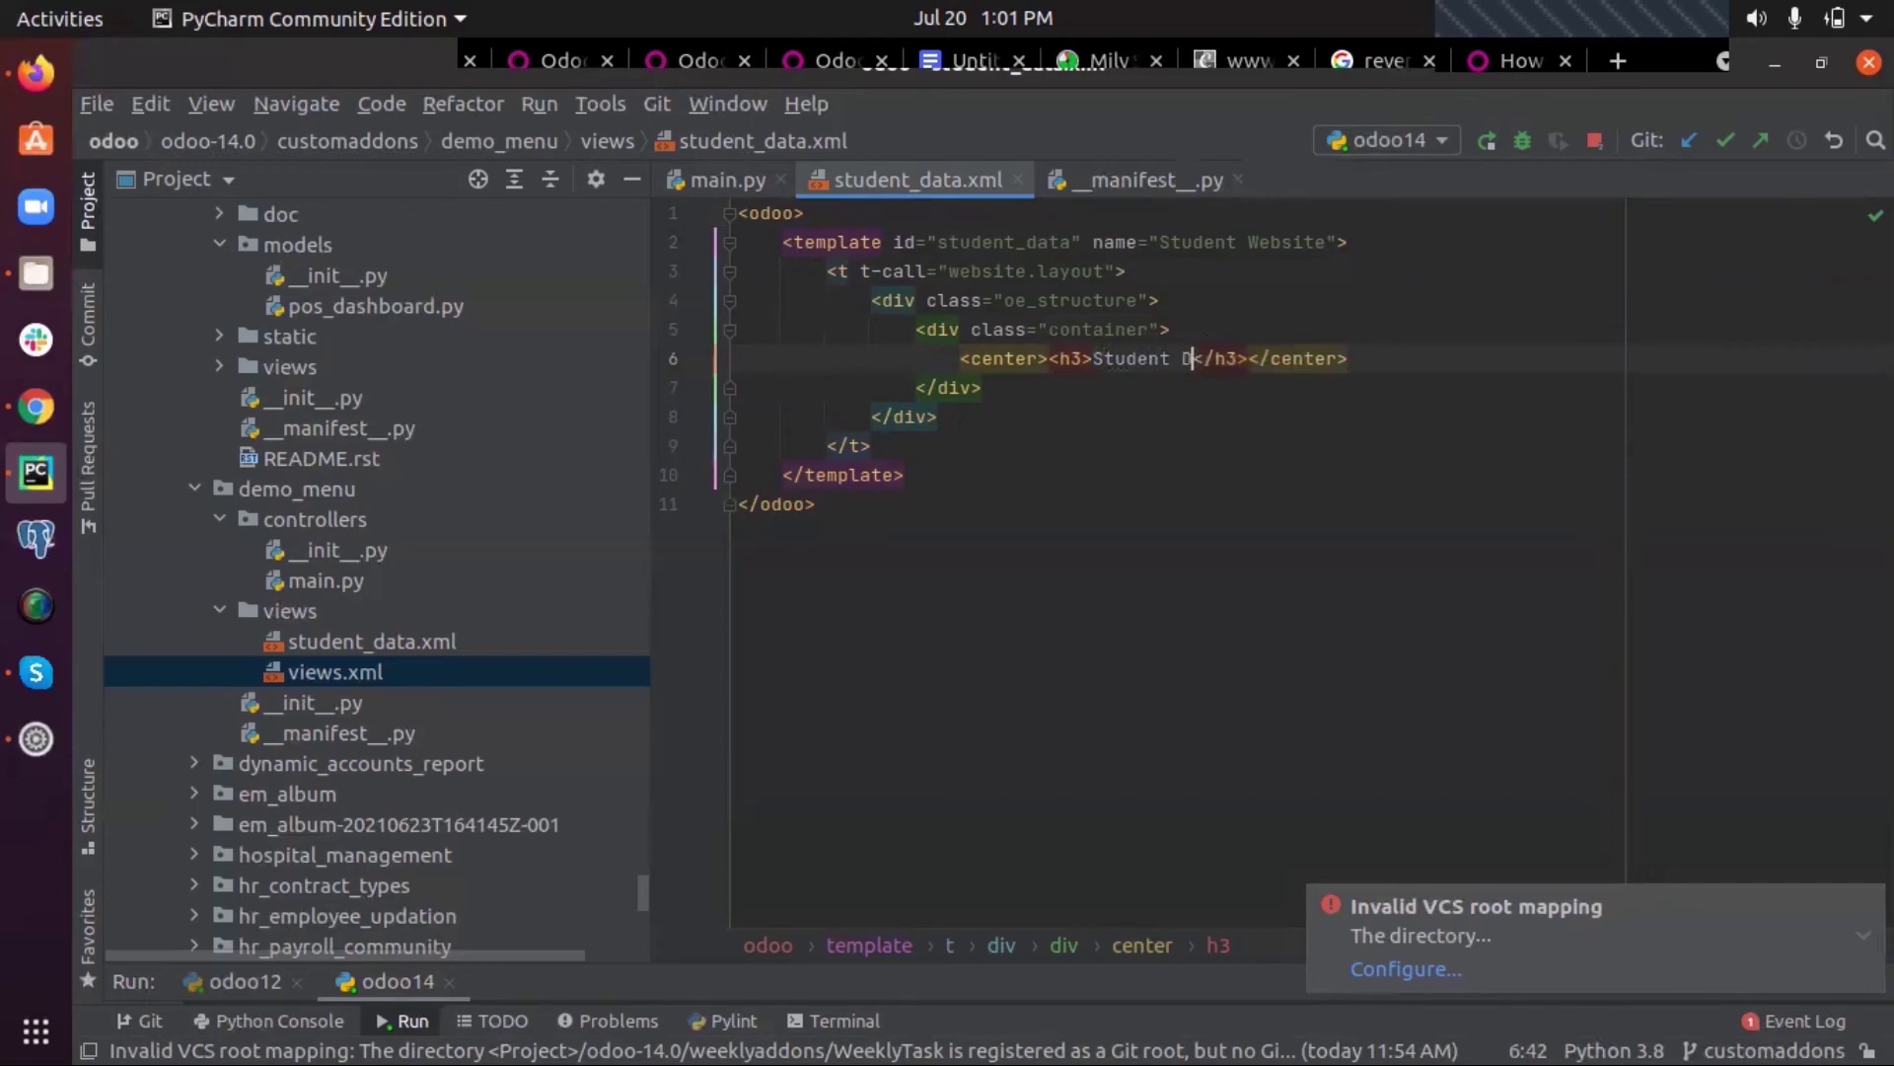
text(etail)
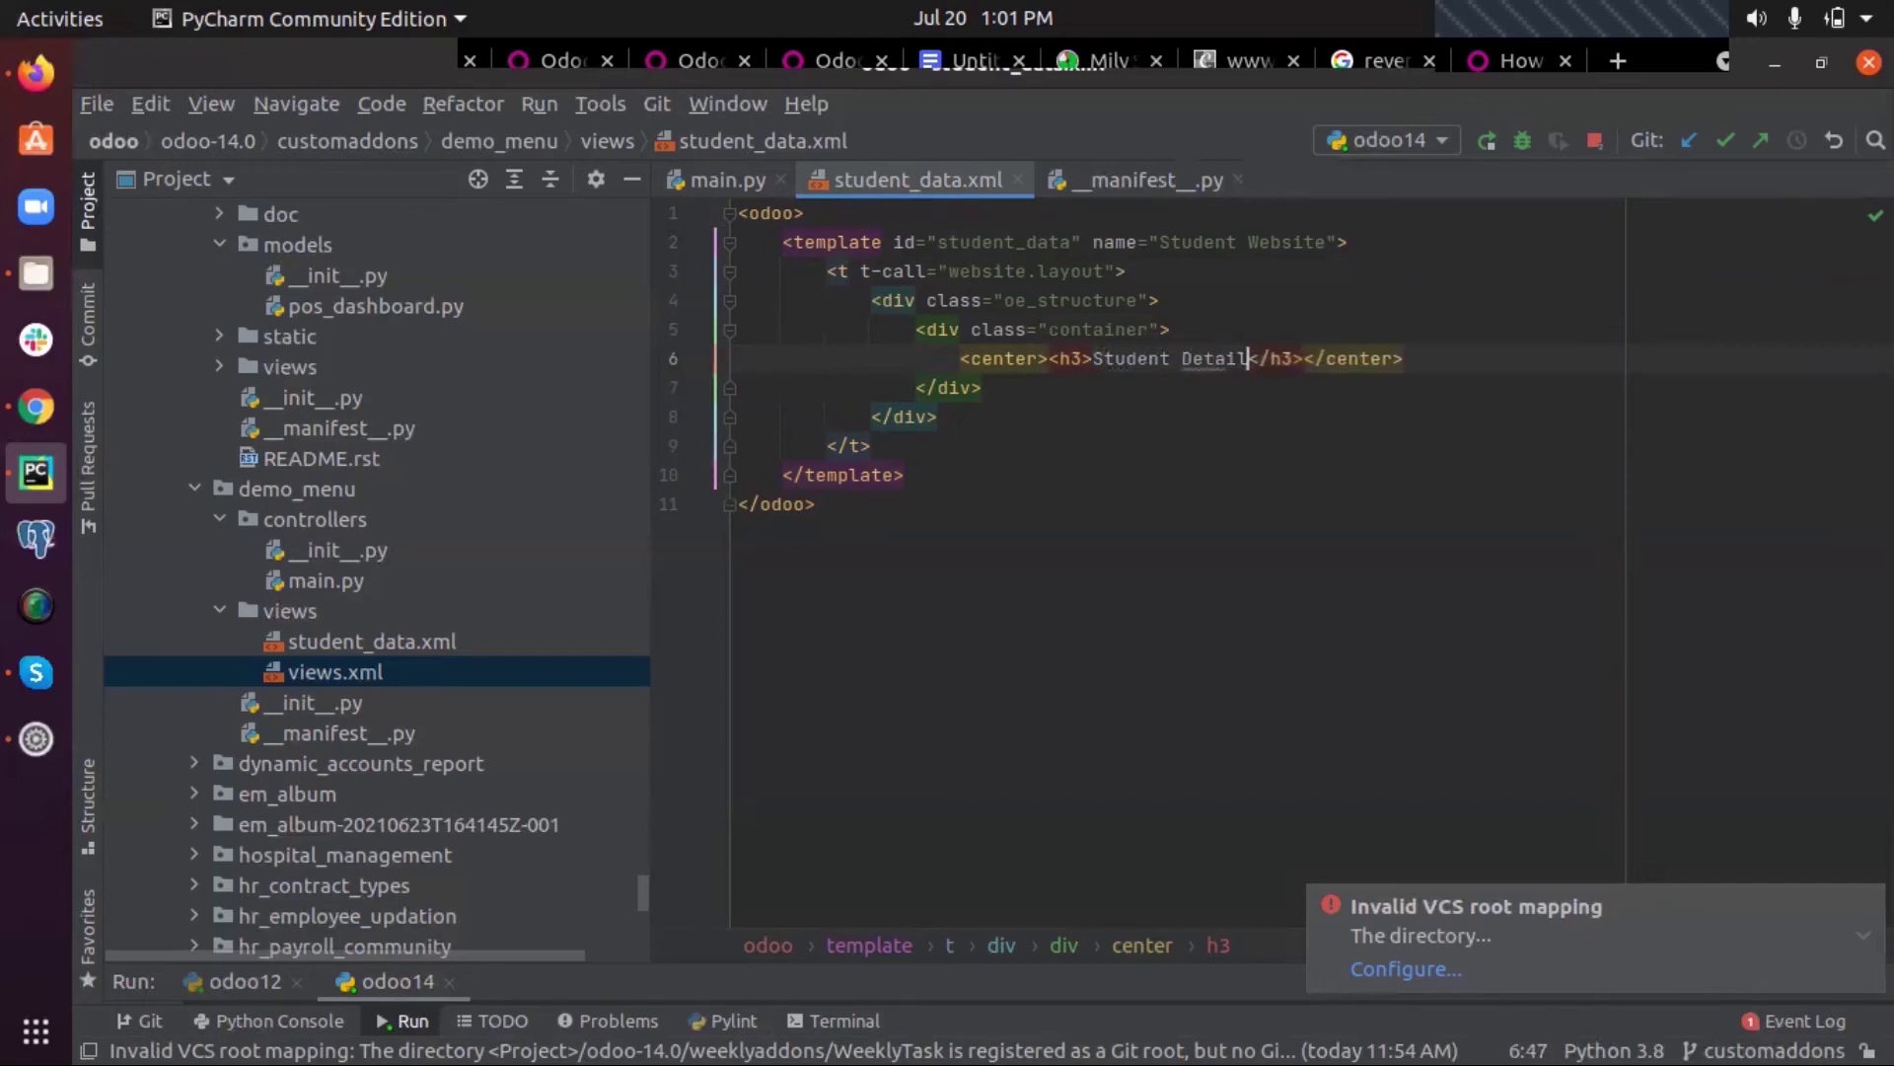
text(s)
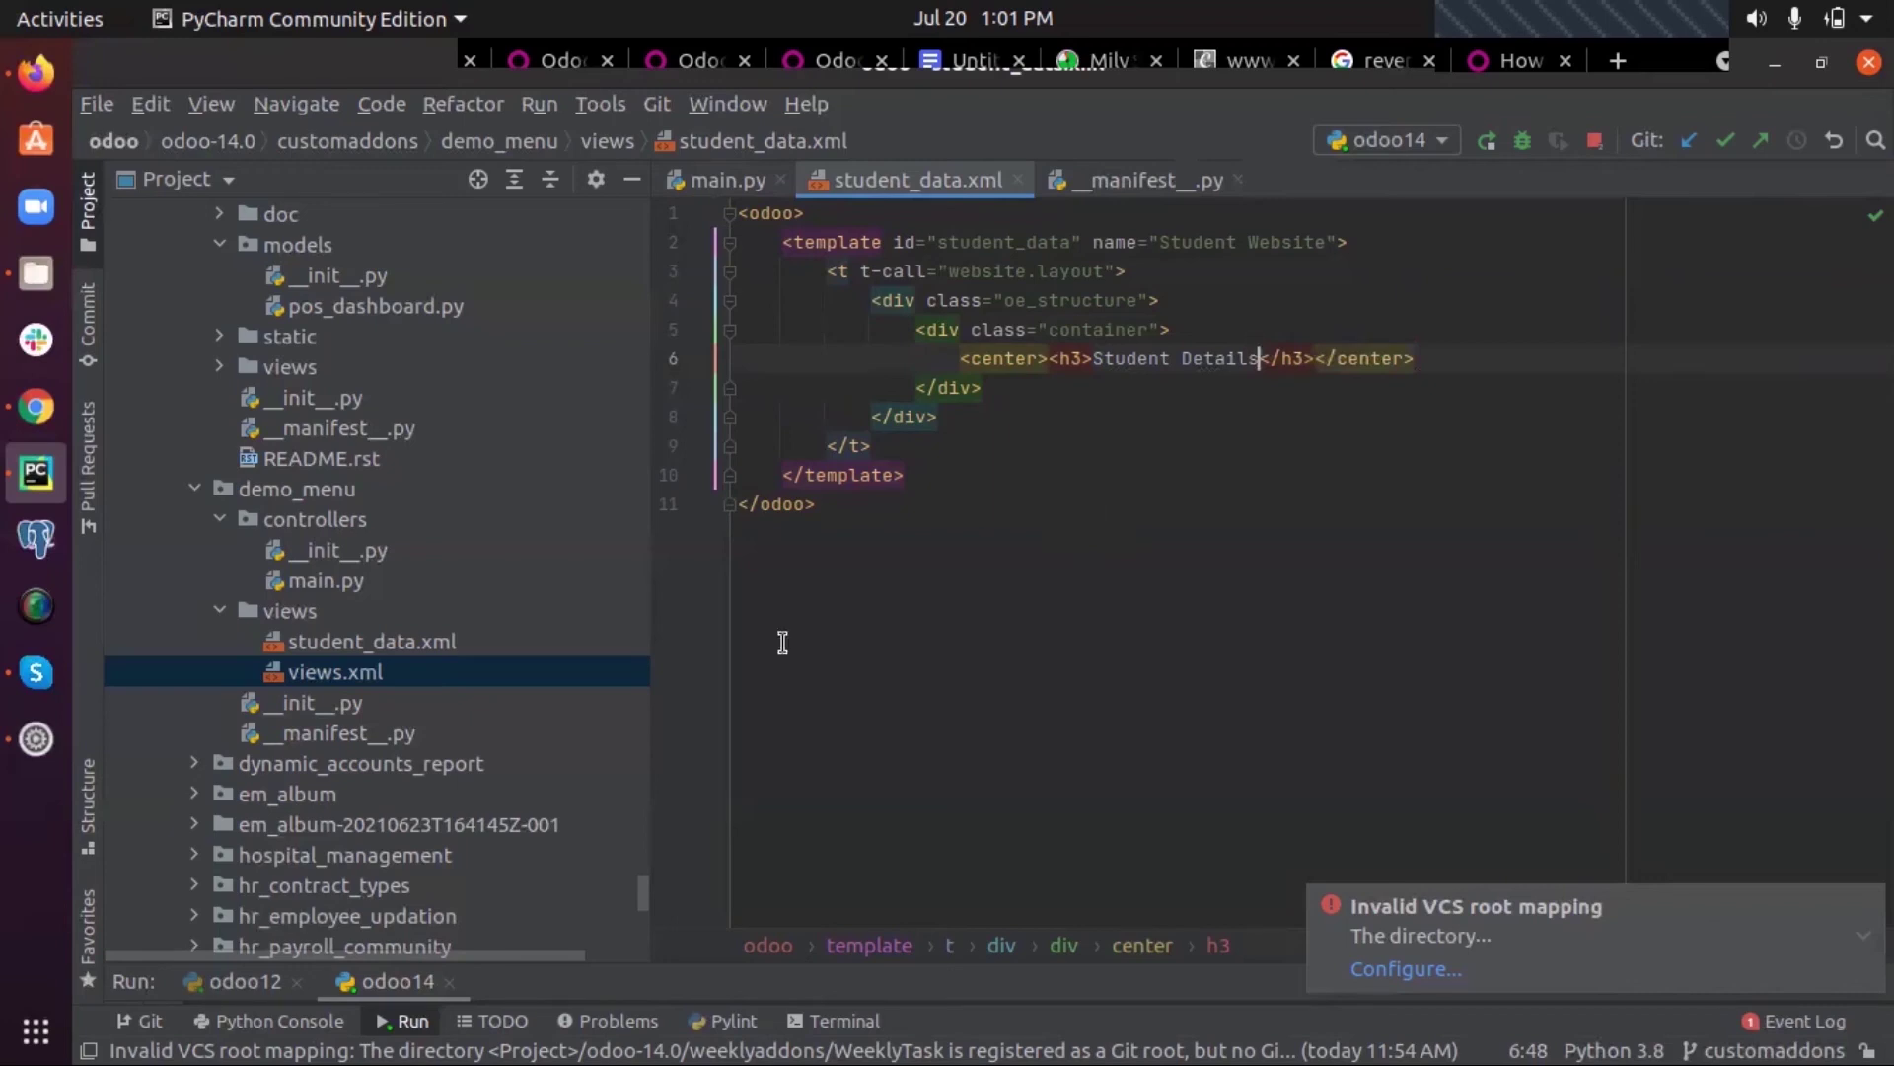
Add 'views/student_data.xml' after 'views/views.xml' in the manifest and restart the Odoo server
click(1097, 185)
click(1092, 767)
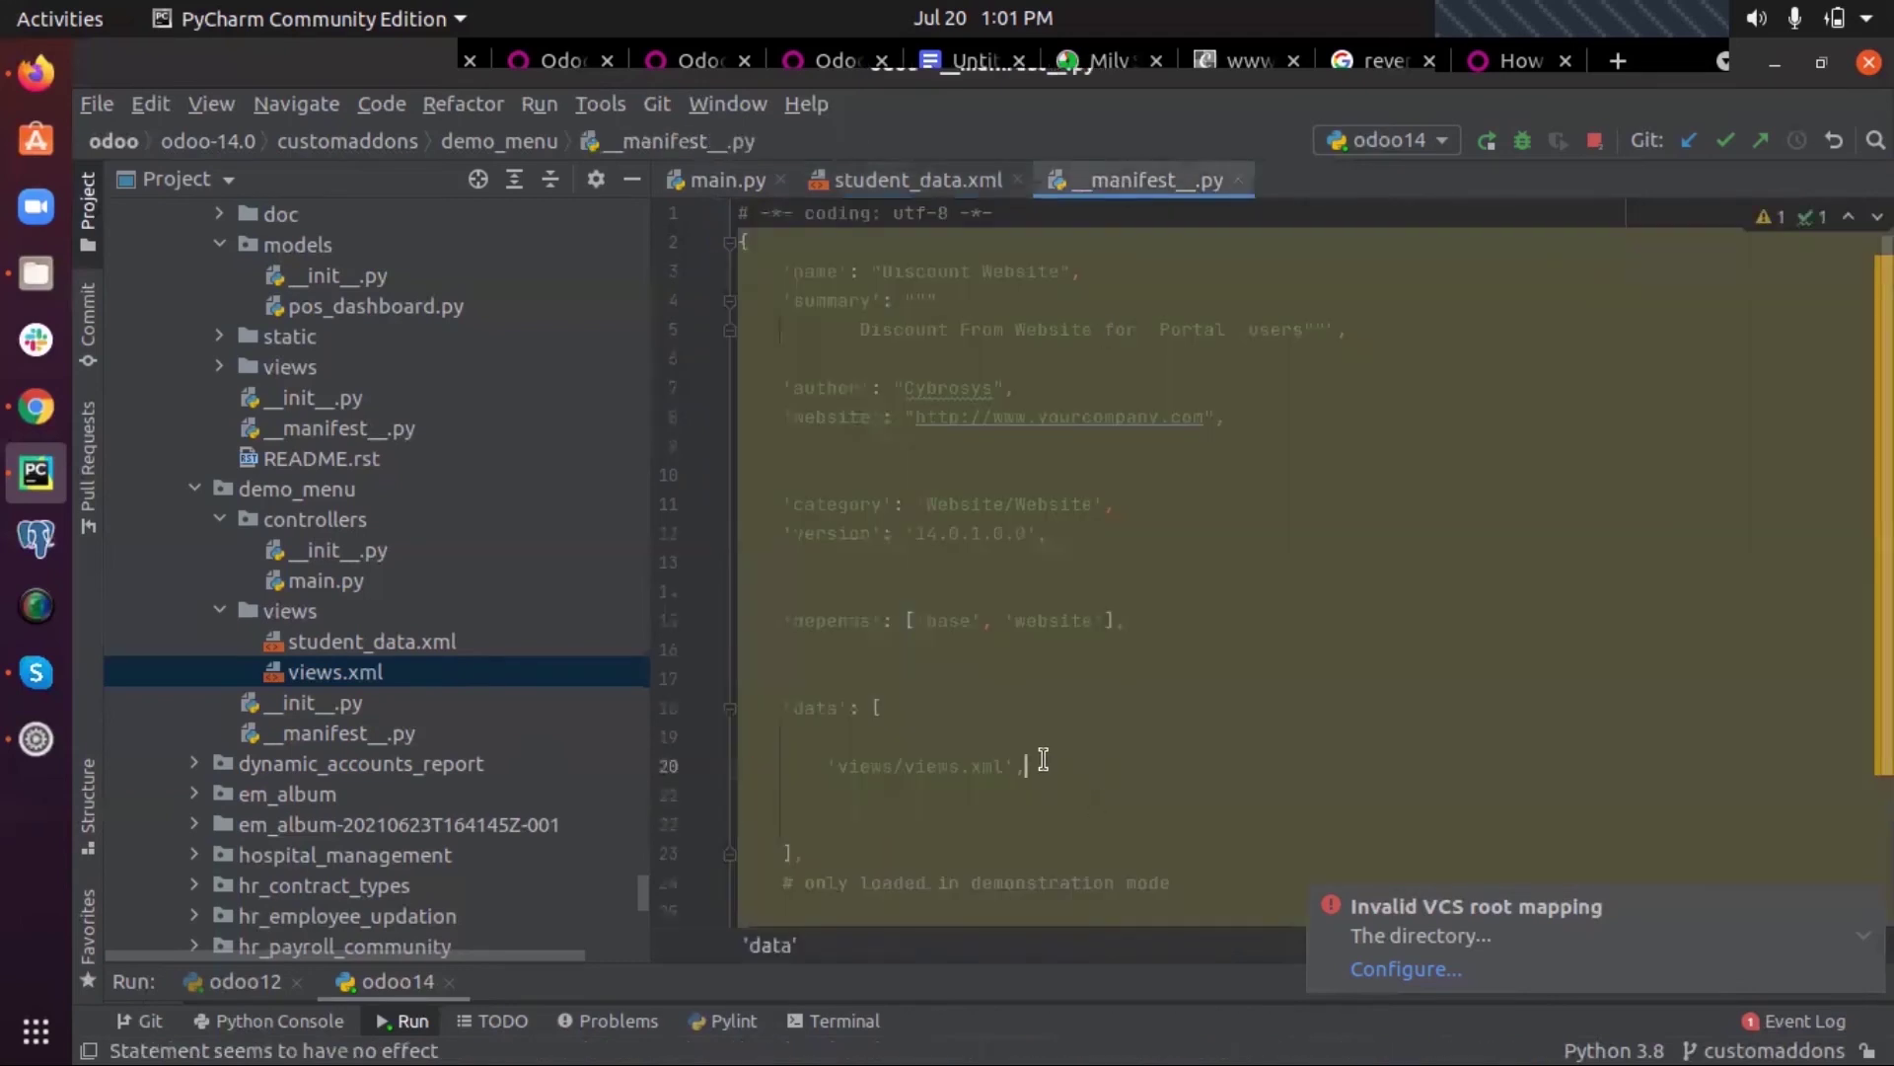
key(Return)
text(')
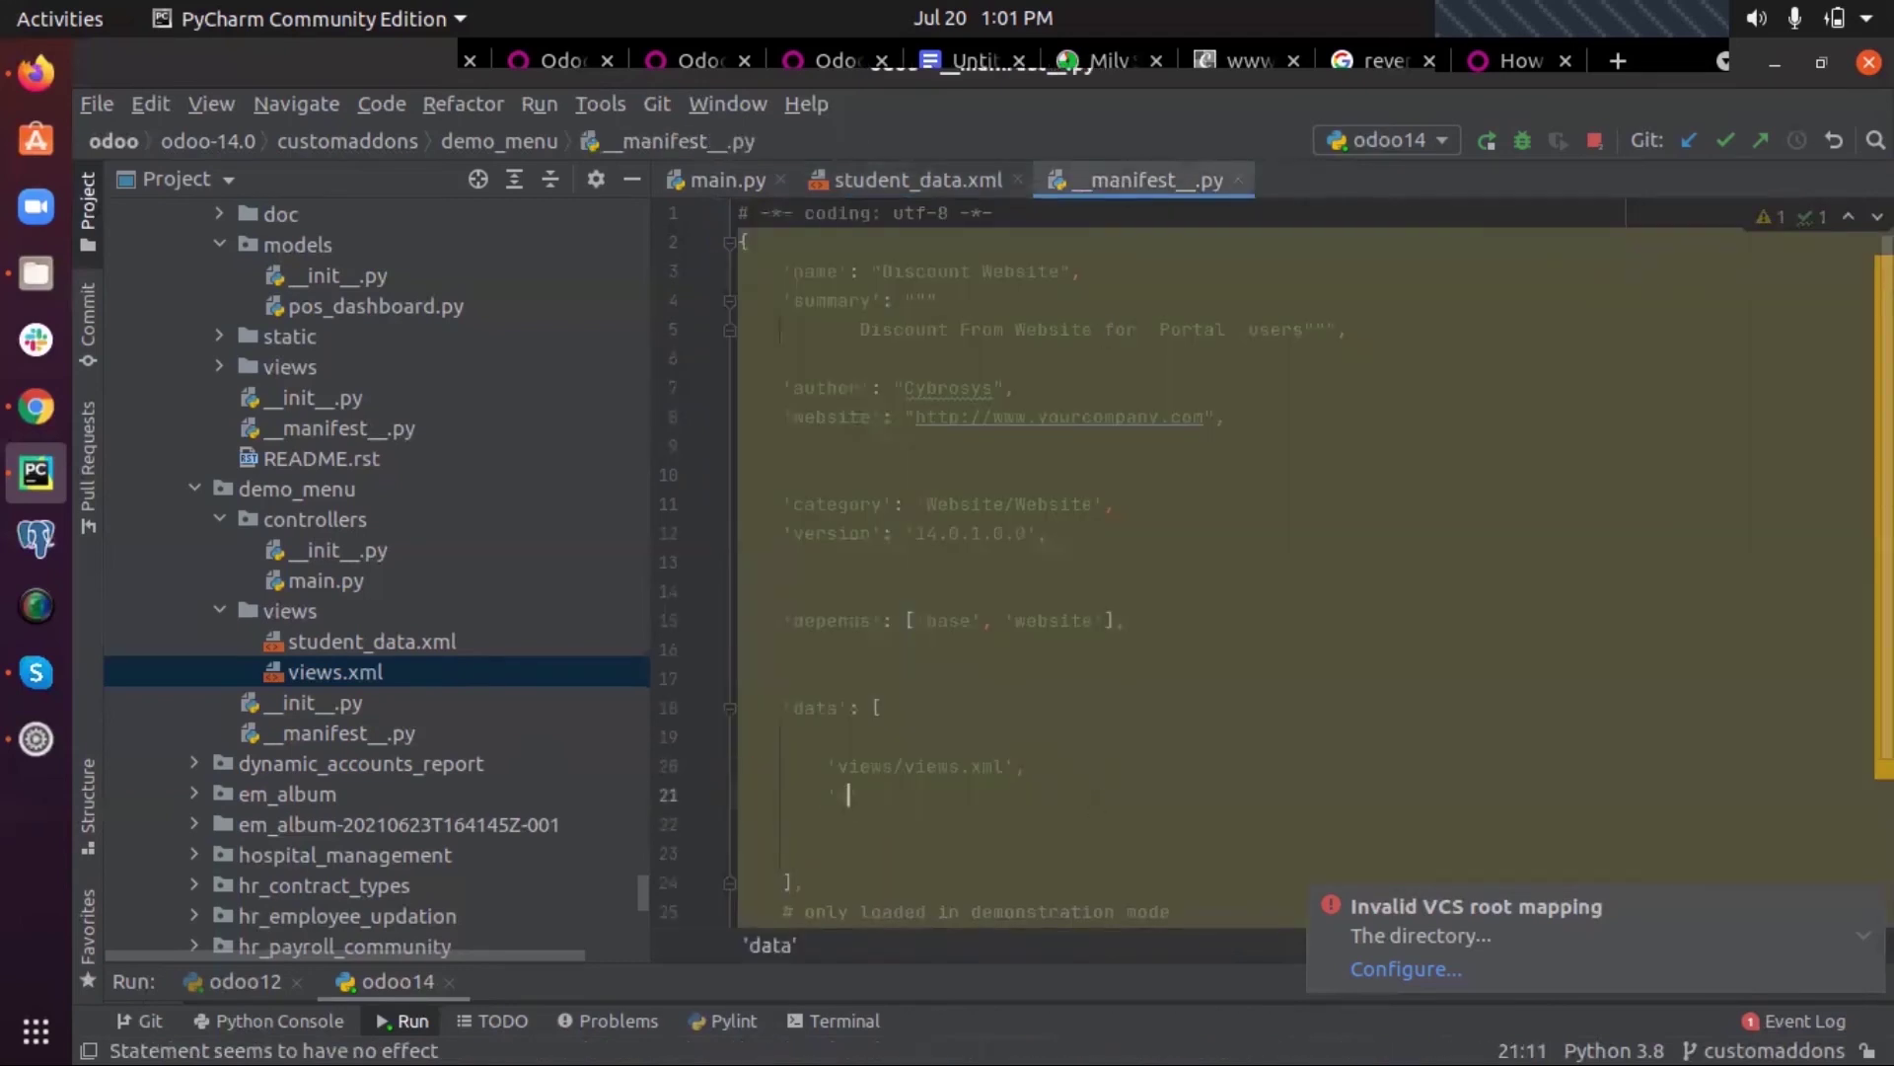
text(views)
text(/viud)
text(ent)
text(_)
text(data)
text(.xm)
text(l)
click(1486, 142)
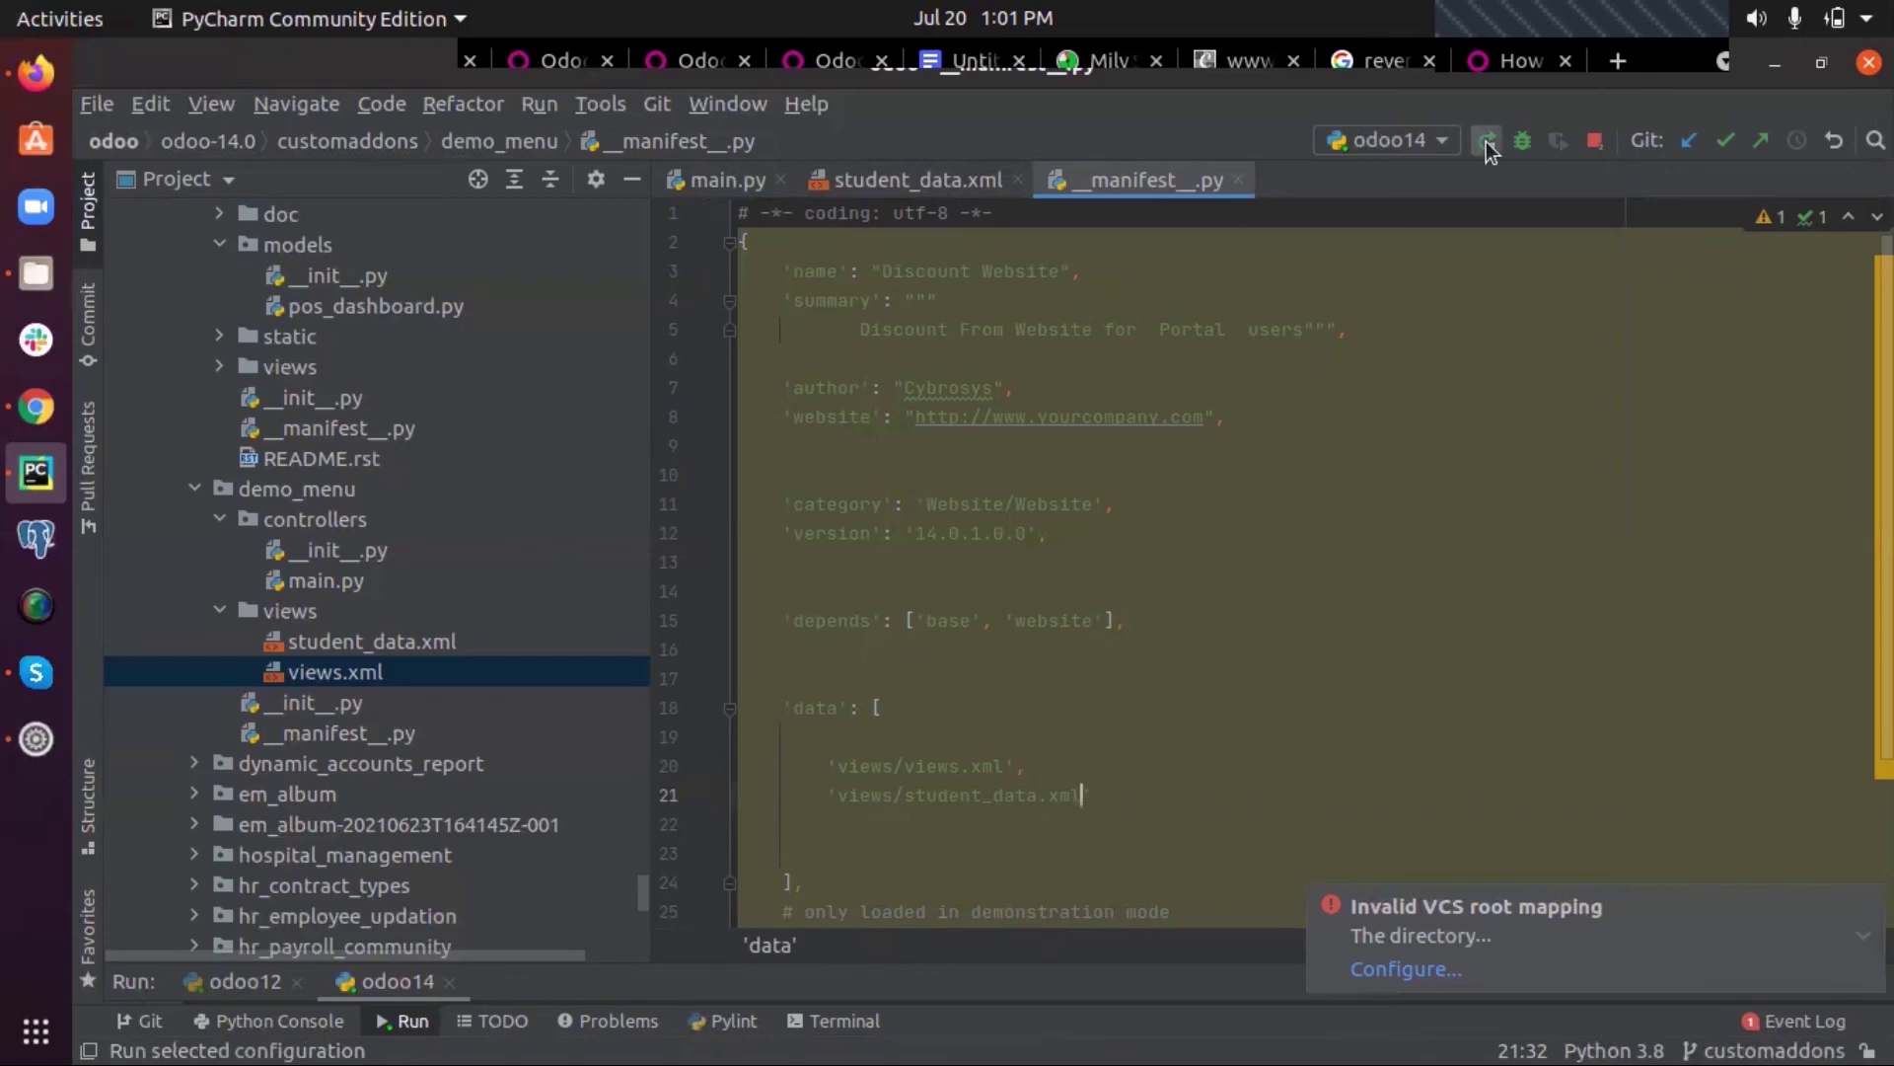
click(55, 74)
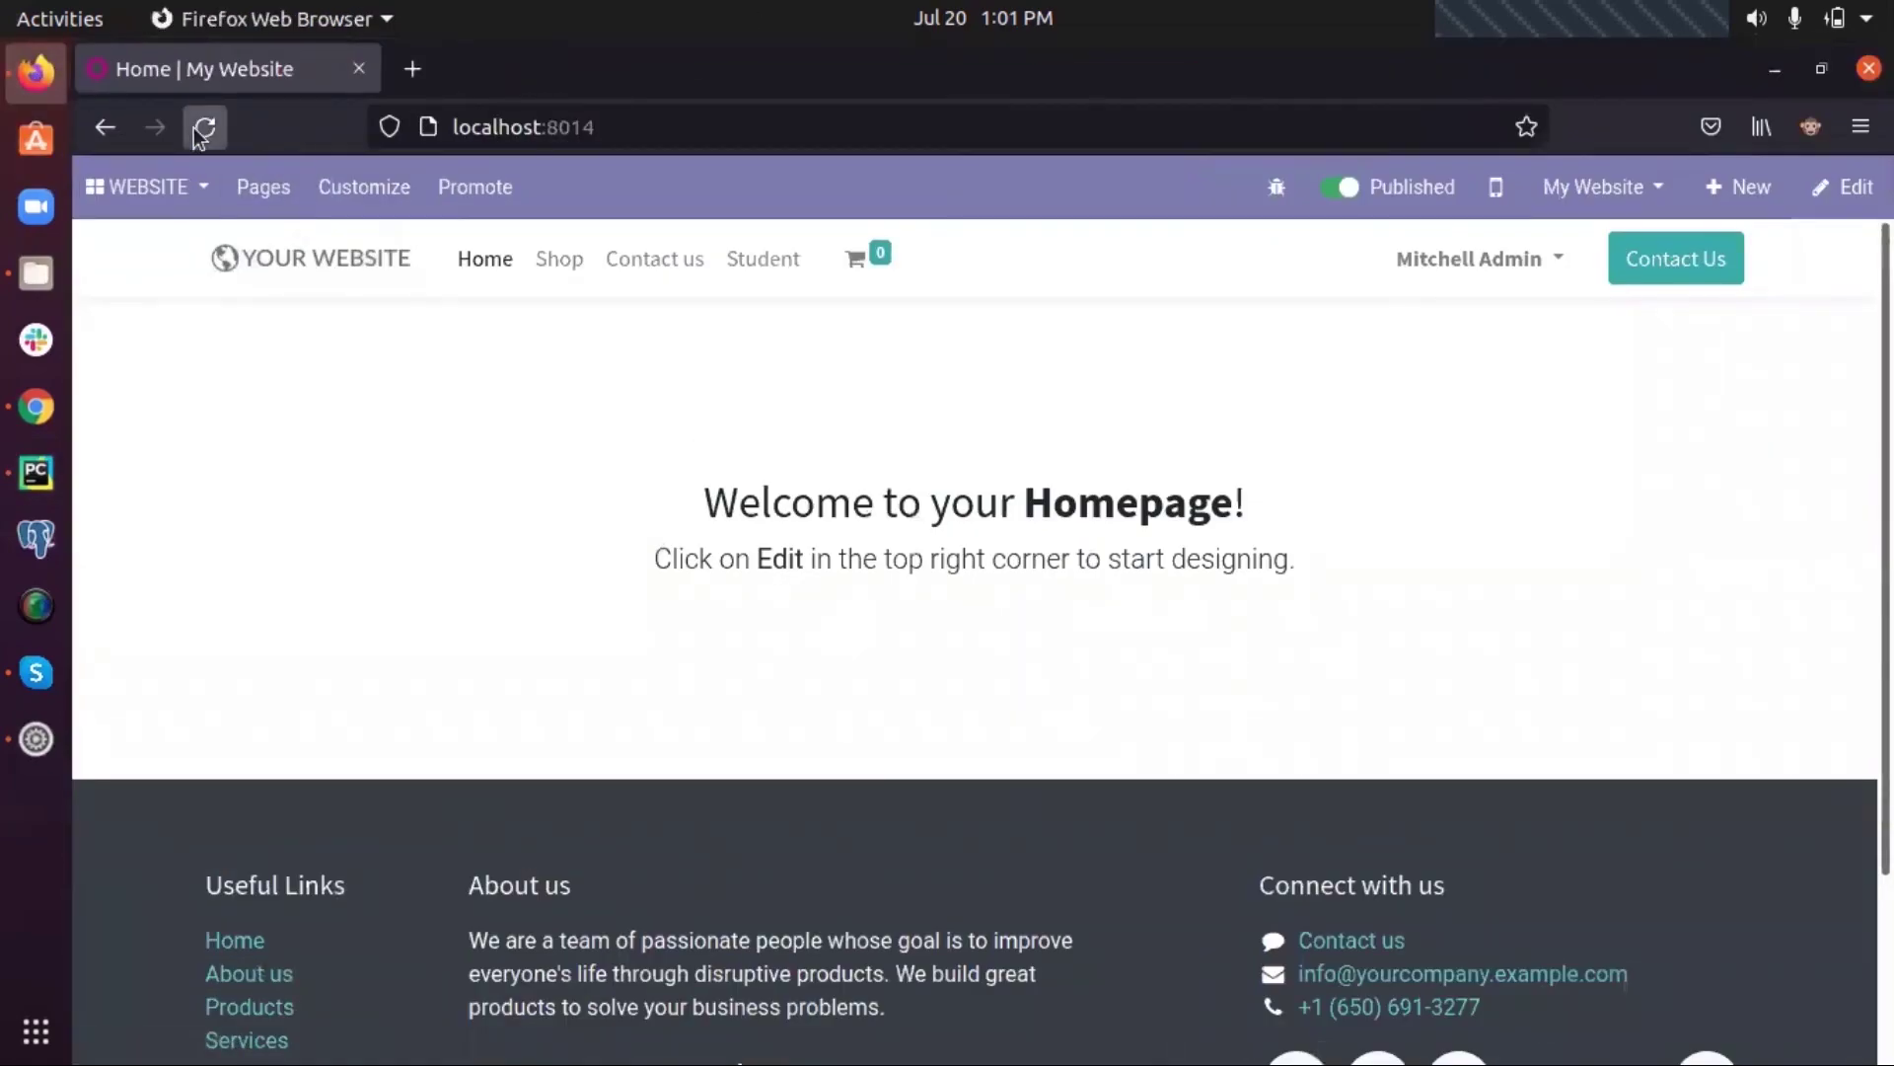
Reload the Odoo website and open the Student page at /student
click(203, 130)
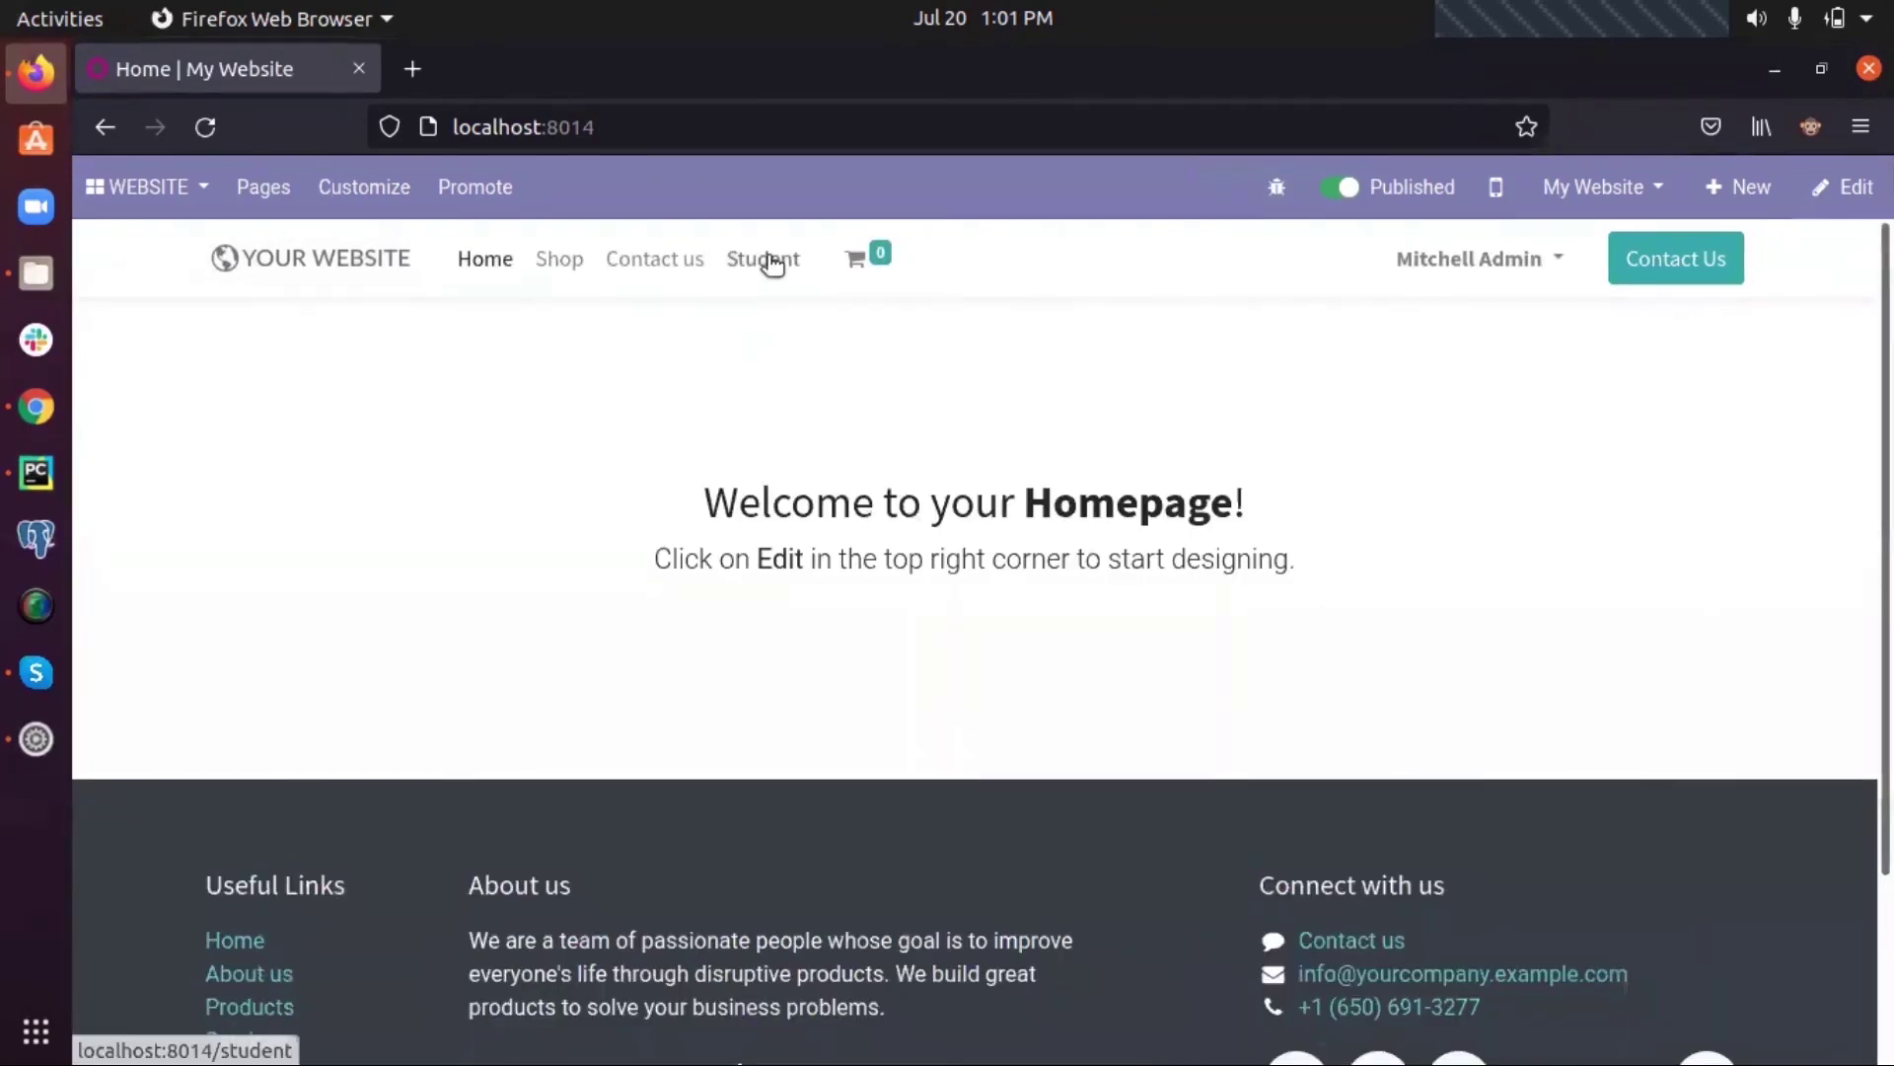
click(766, 269)
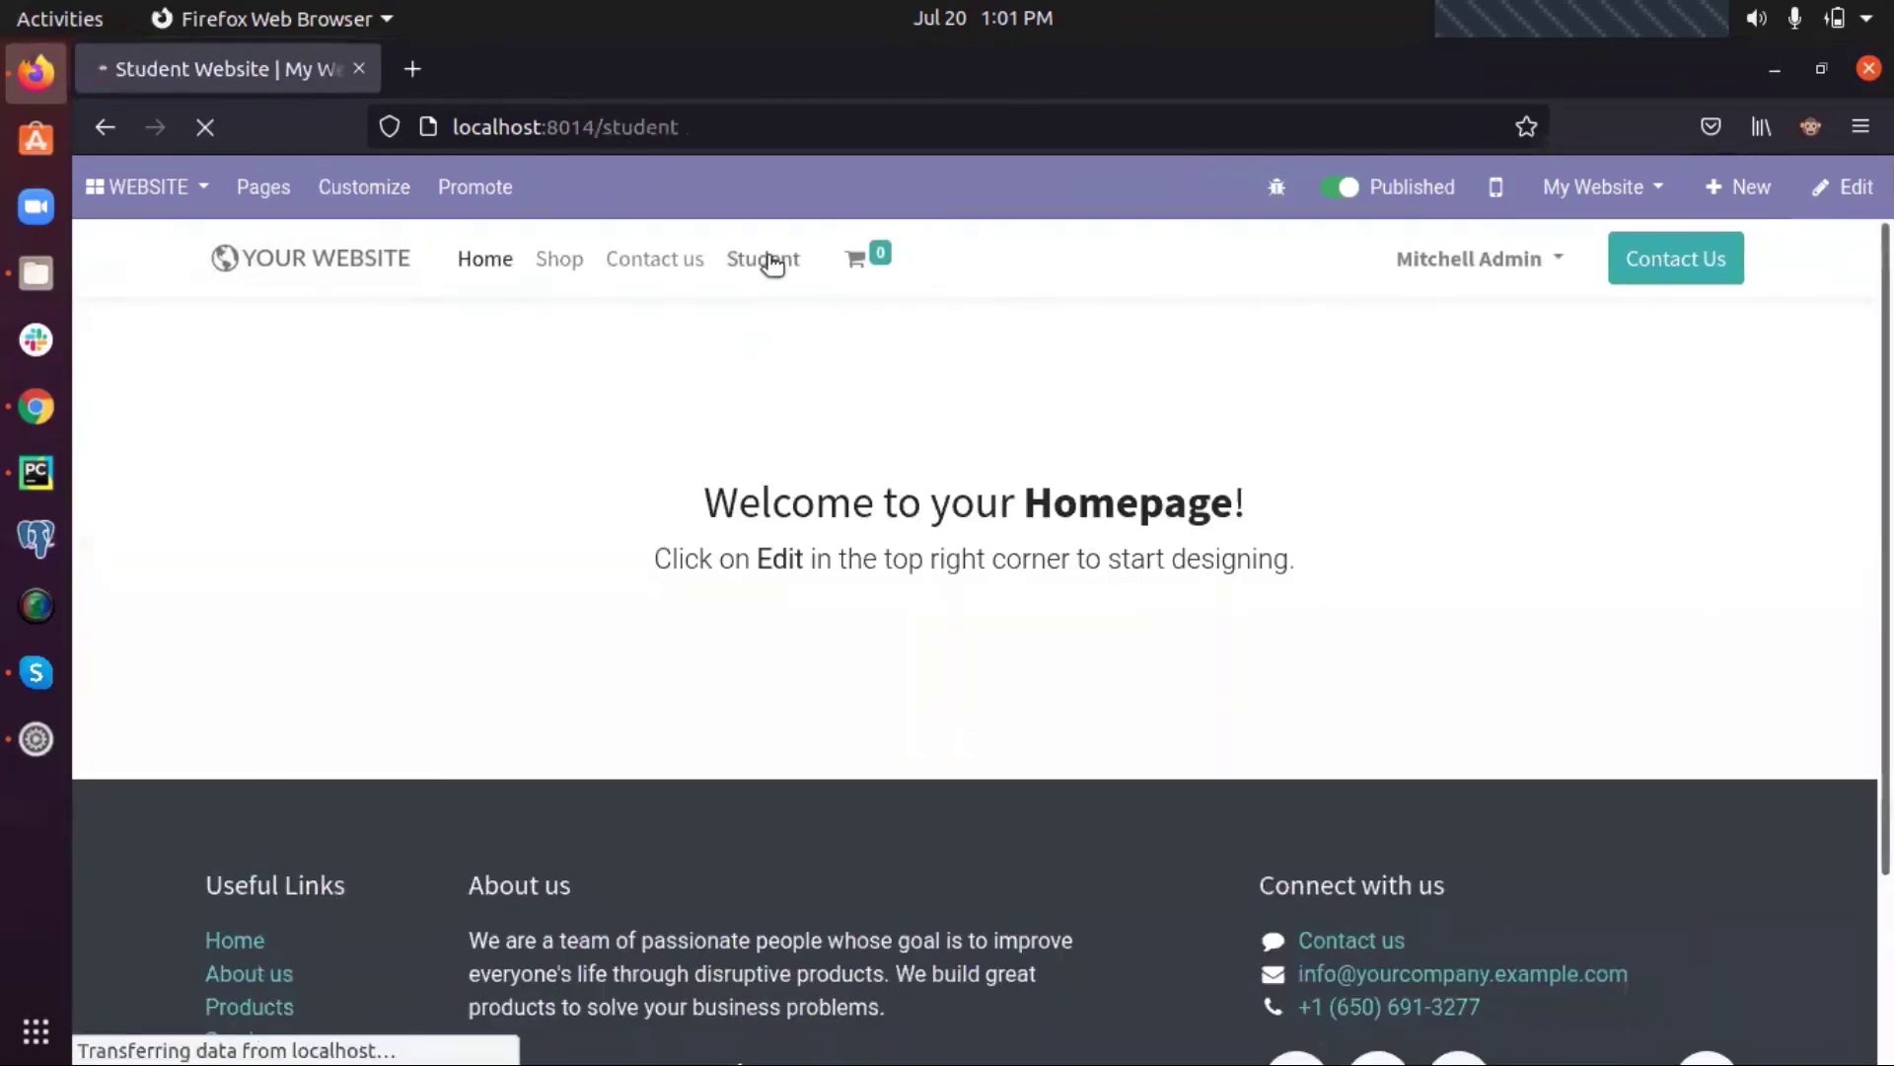